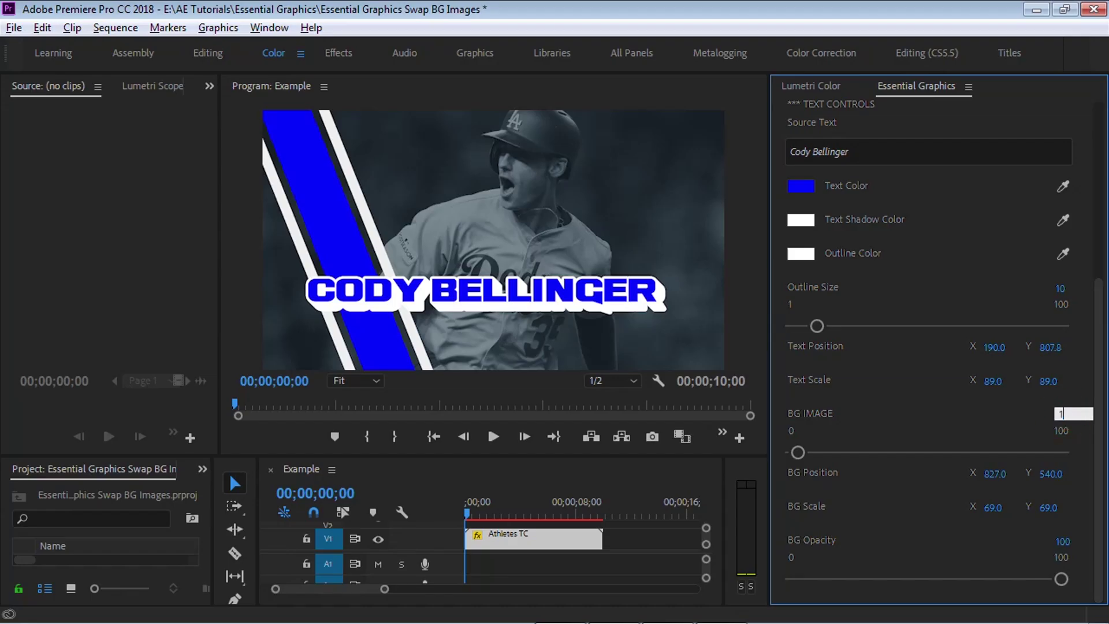
Step: Step BG IMAGE up to image 5 and type the basketball player's name as the title
{"action": "key", "text": "Up"}
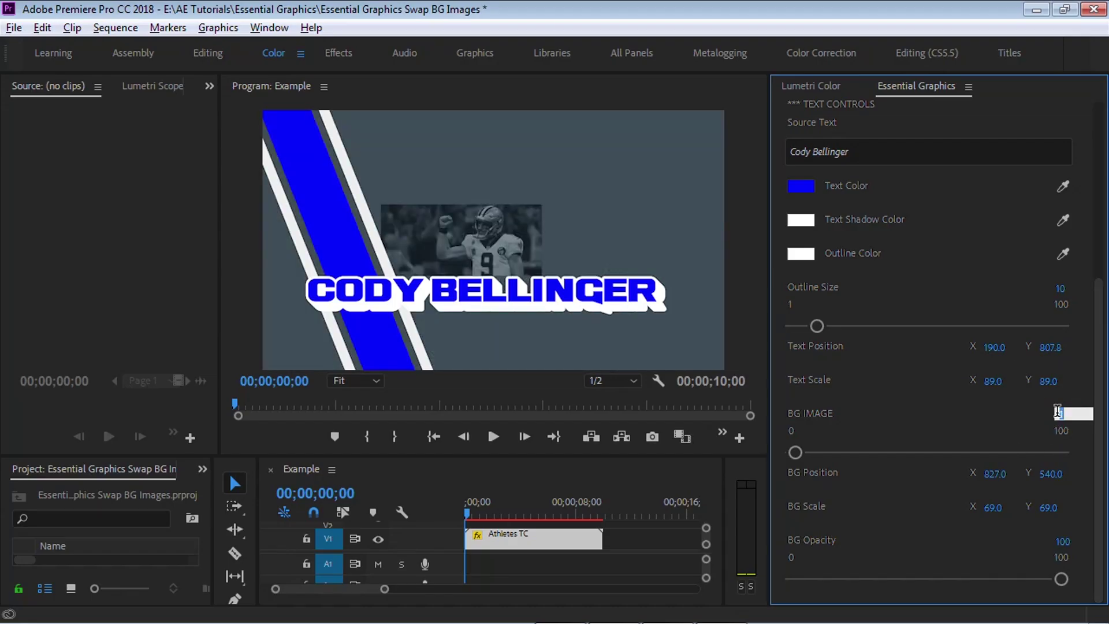
{"action": "key", "text": "Up"}
{"action": "key", "text": "Up"}
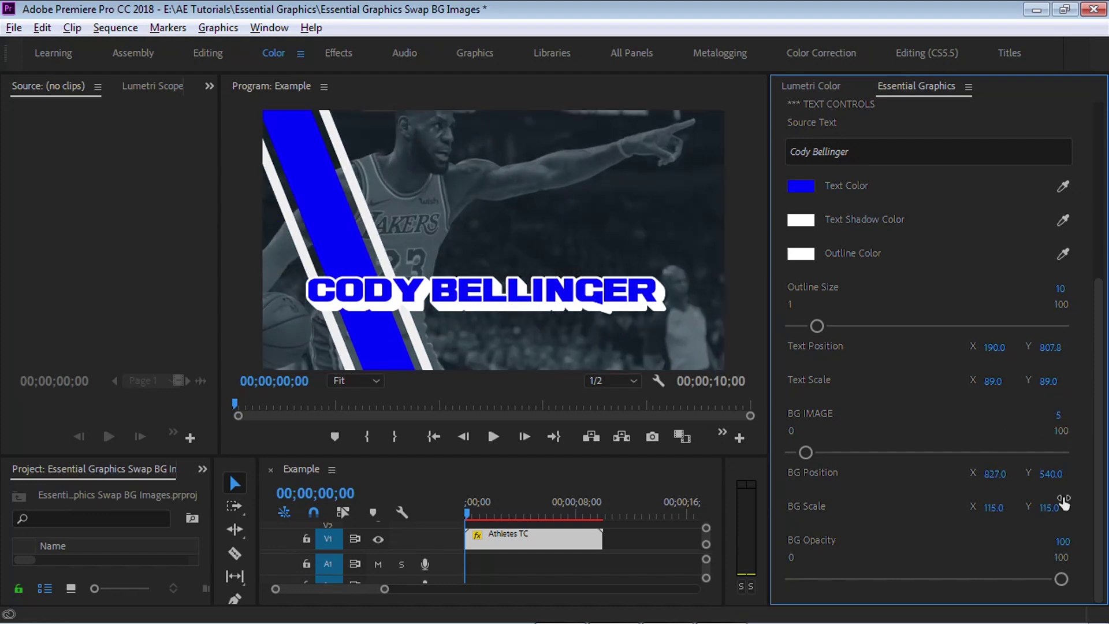
{"action": "key", "text": "Tab"}
{"action": "type", "text": "Lebron James"}
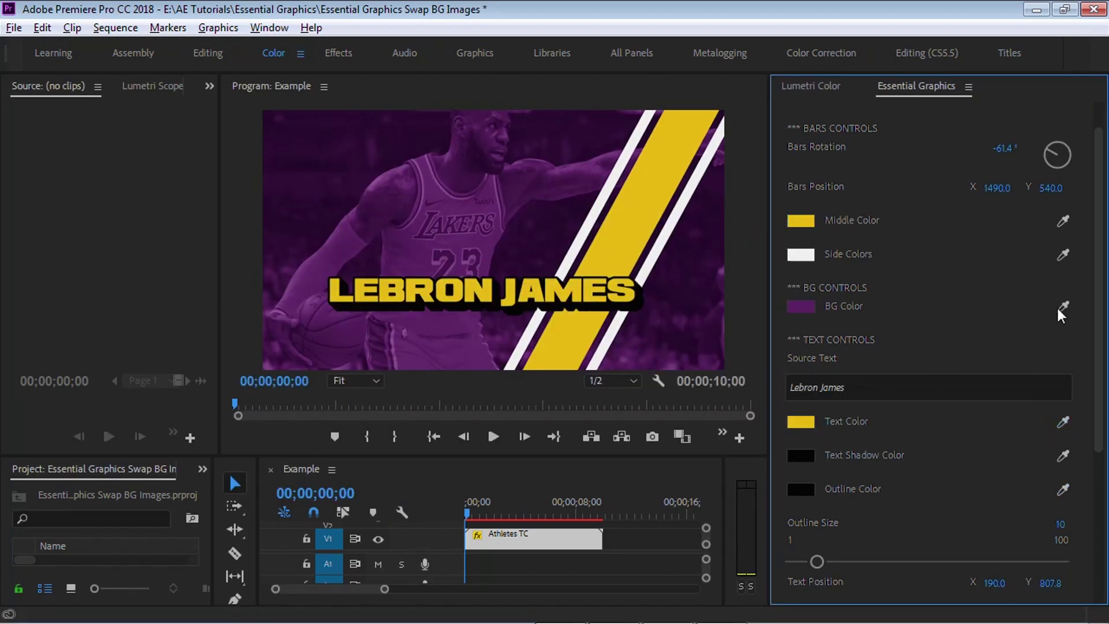
{"action": "scroll", "coordinate": [1056, 306], "scroll_direction": "down", "scroll_amount": 5}
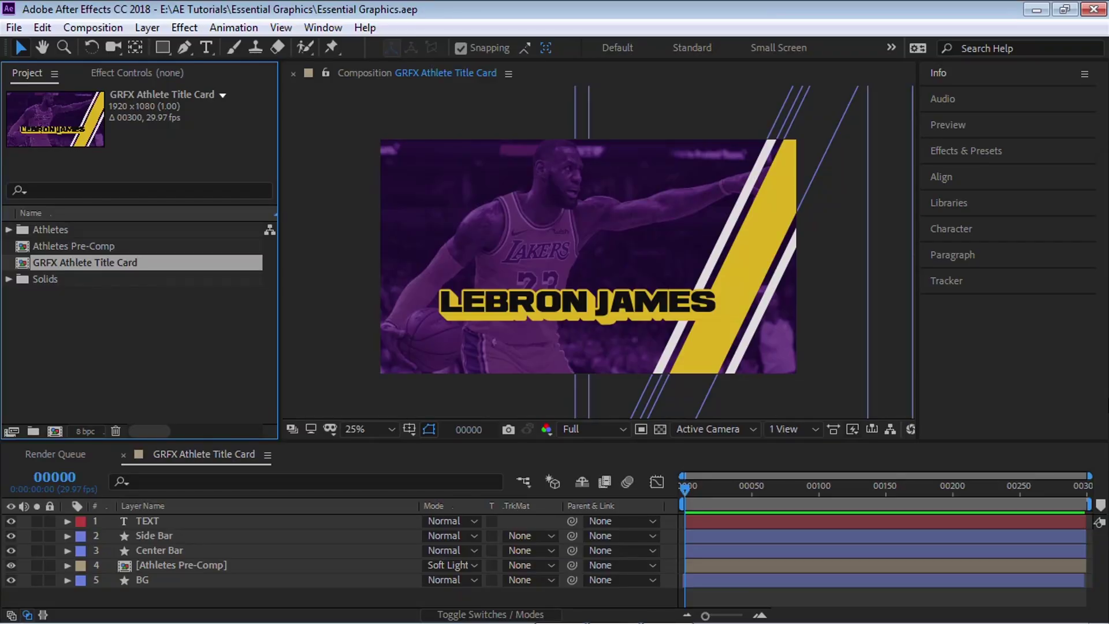
Step: Show Essential Graphics from the Window menu, widen it and the viewer, and scroll to BG controls
{"action": "left_click", "coordinate": [324, 29]}
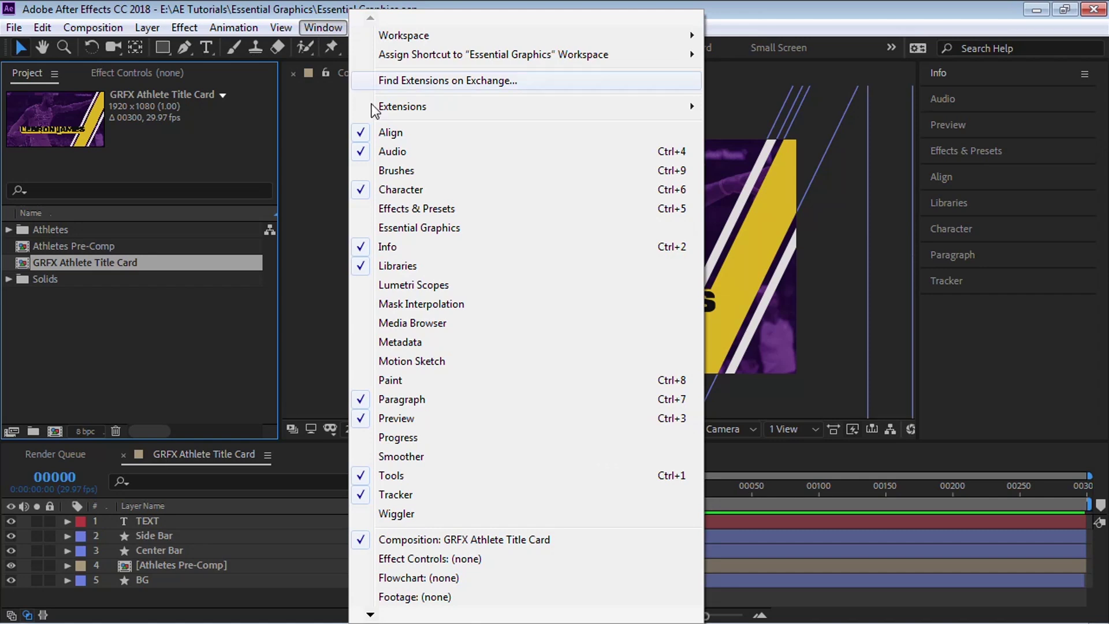
{"action": "left_click", "coordinate": [411, 228]}
{"action": "left_click_drag", "start_coordinate": [281, 254], "coordinate": [110, 254]}
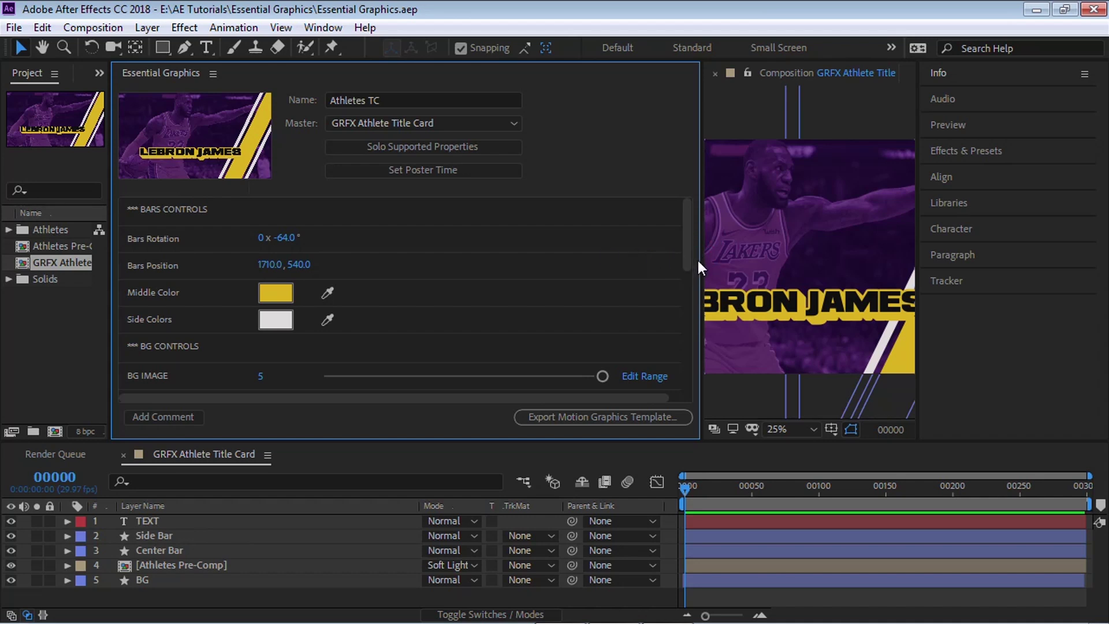
{"action": "left_click_drag", "start_coordinate": [700, 255], "coordinate": [506, 252]}
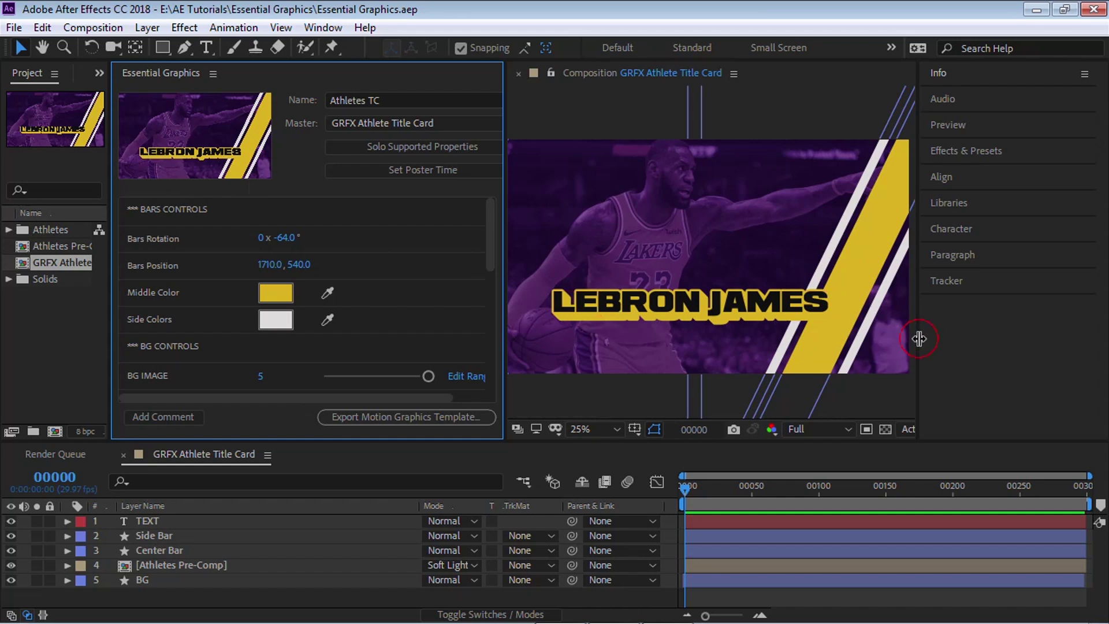
{"action": "left_click_drag", "start_coordinate": [919, 338], "coordinate": [974, 329]}
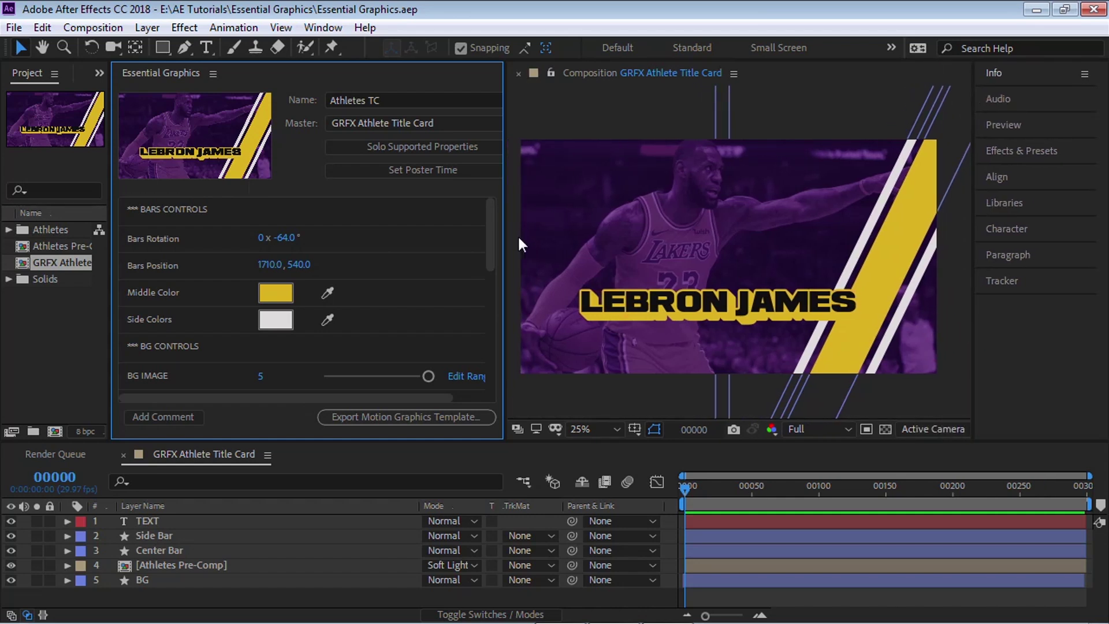
{"action": "left_click_drag", "start_coordinate": [492, 260], "coordinate": [488, 309]}
Step: Try BG IMAGE values 4, 2, 3 and 1, then settle on 2
{"action": "left_click", "coordinate": [261, 266]}
{"action": "type", "text": "4"}
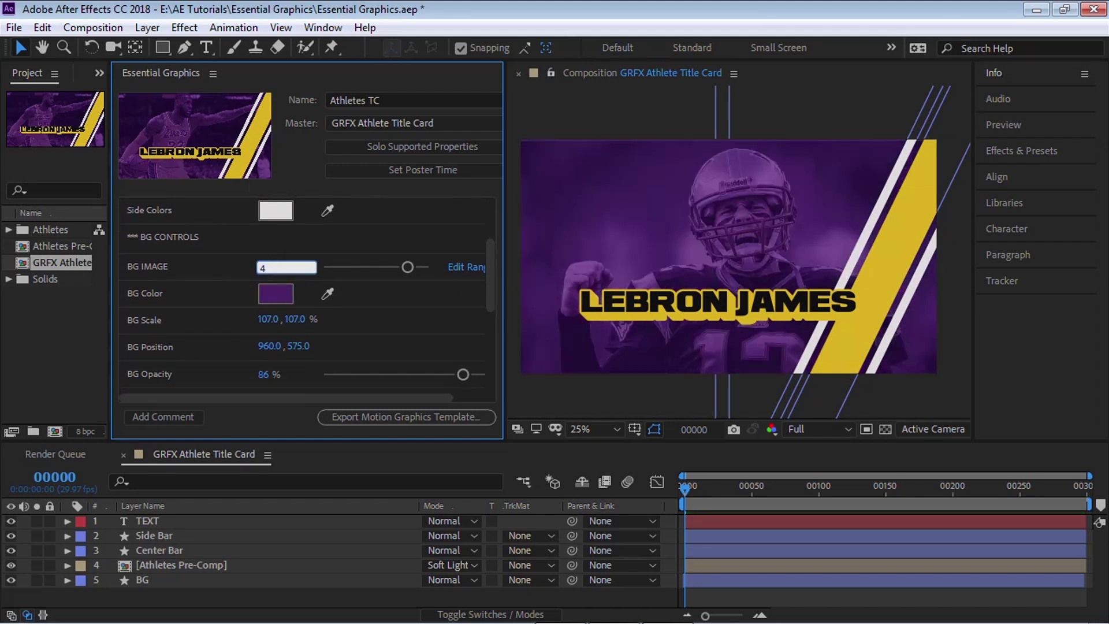
{"action": "key", "text": "BackSpace"}
{"action": "type", "text": "2"}
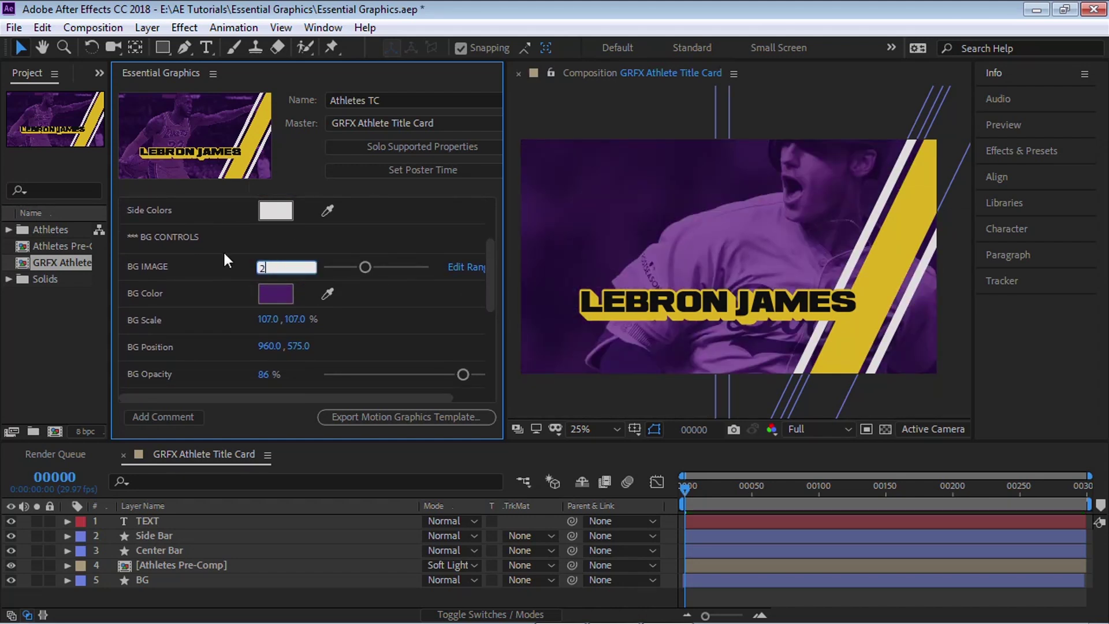
{"action": "key", "text": "BackSpace"}
{"action": "type", "text": "3"}
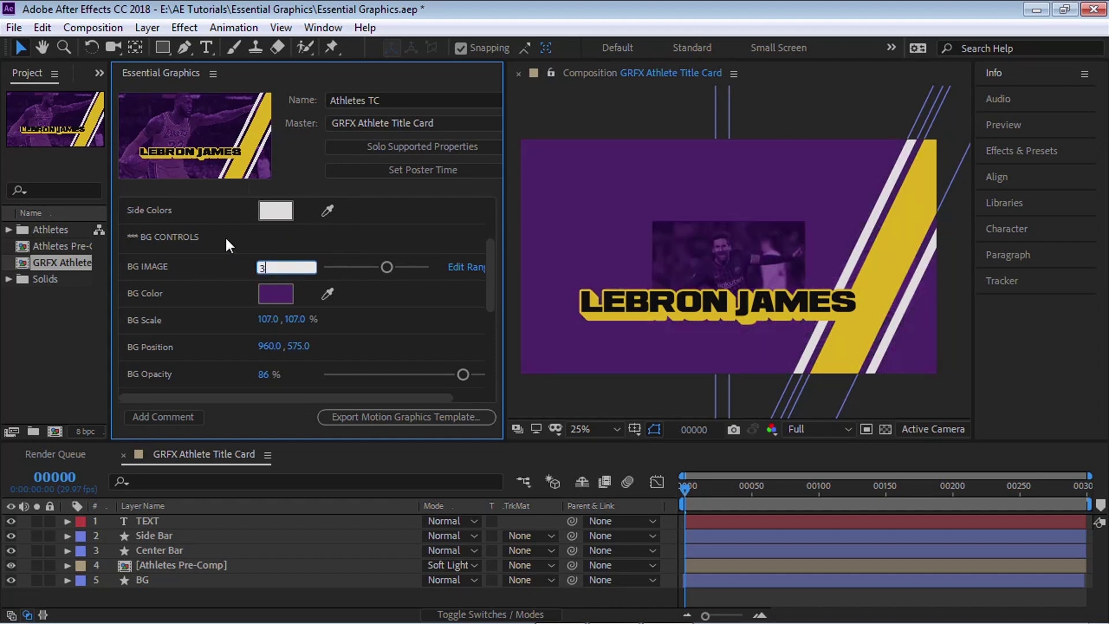
{"action": "key", "text": "BackSpace"}
{"action": "type", "text": "1"}
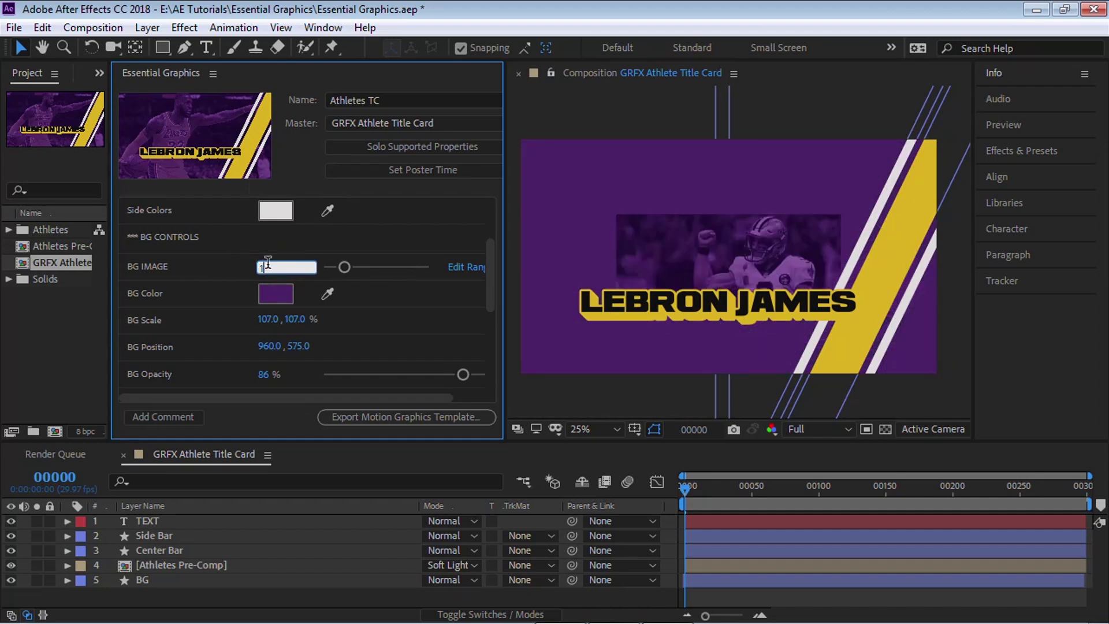
{"action": "key", "text": "BackSpace"}
{"action": "type", "text": "2"}
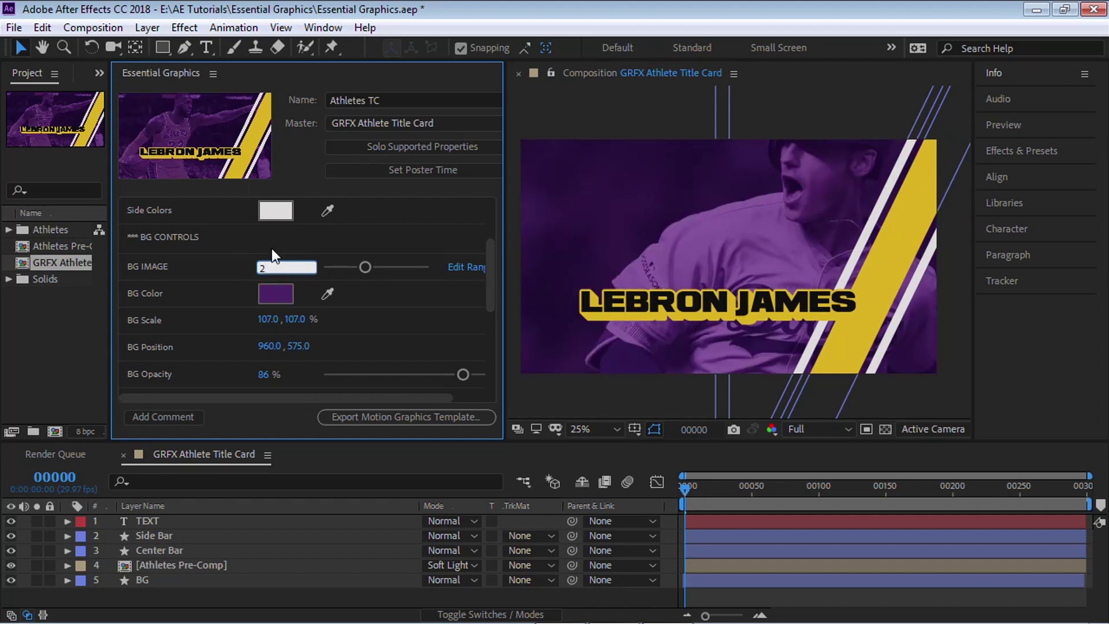
{"action": "key", "text": "Return"}
Step: Change BG Color from purple to a dark blue
{"action": "left_click", "coordinate": [275, 295]}
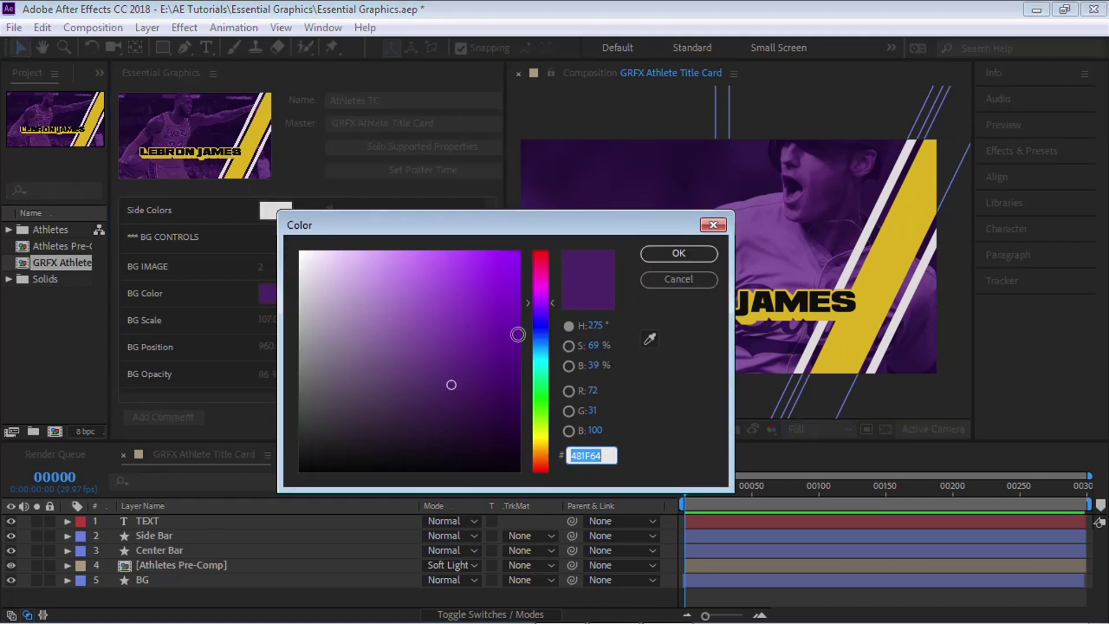
{"action": "left_click_drag", "start_coordinate": [533, 366], "coordinate": [535, 322]}
{"action": "left_click", "coordinate": [500, 371]}
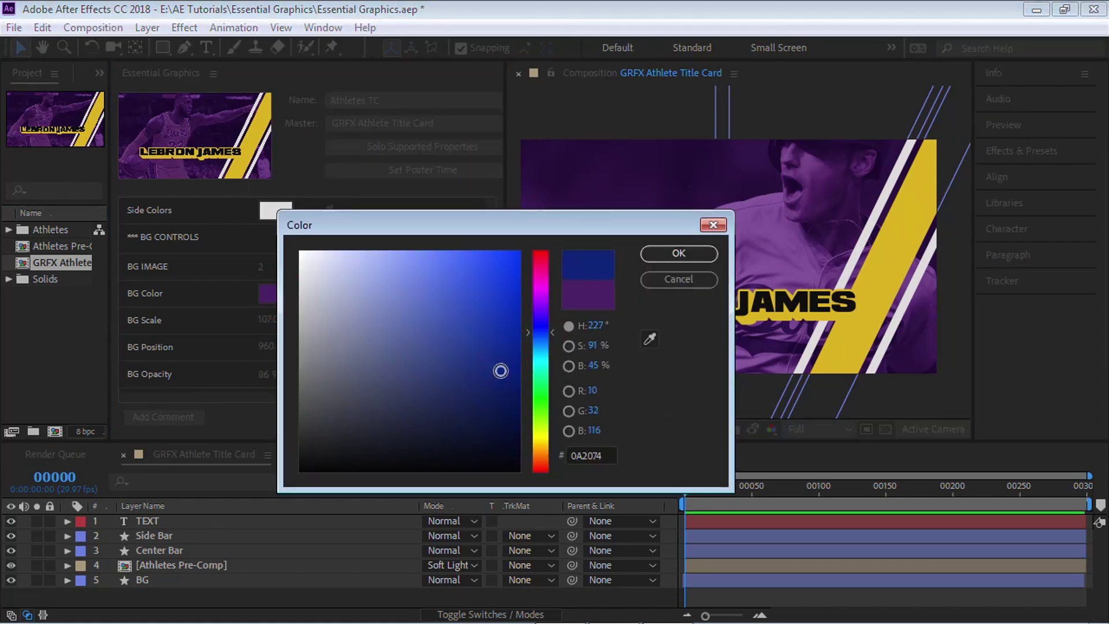
{"action": "left_click", "coordinate": [675, 253]}
Step: Retype the Source Text with the baseball player's name
{"action": "left_click_drag", "start_coordinate": [488, 283], "coordinate": [477, 335]}
{"action": "left_click", "coordinate": [328, 305]}
{"action": "type", "text": "Cody N"}
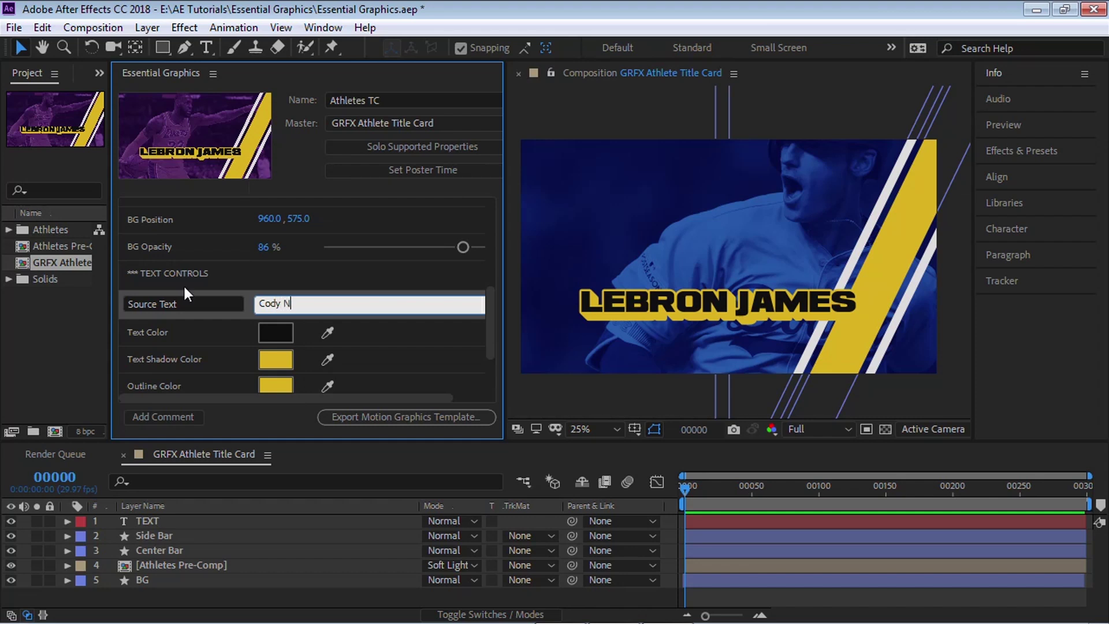
{"action": "key", "text": "BackSpace"}
{"action": "type", "text": "Bellinger"}
Step: Rotate the bars to -122°, move them to x 480, and make the middle bar grey
{"action": "left_click_drag", "start_coordinate": [490, 309], "coordinate": [487, 206]}
{"action": "left_click", "coordinate": [288, 236]}
{"action": "left_click_drag", "start_coordinate": [287, 235], "coordinate": [259, 240]}
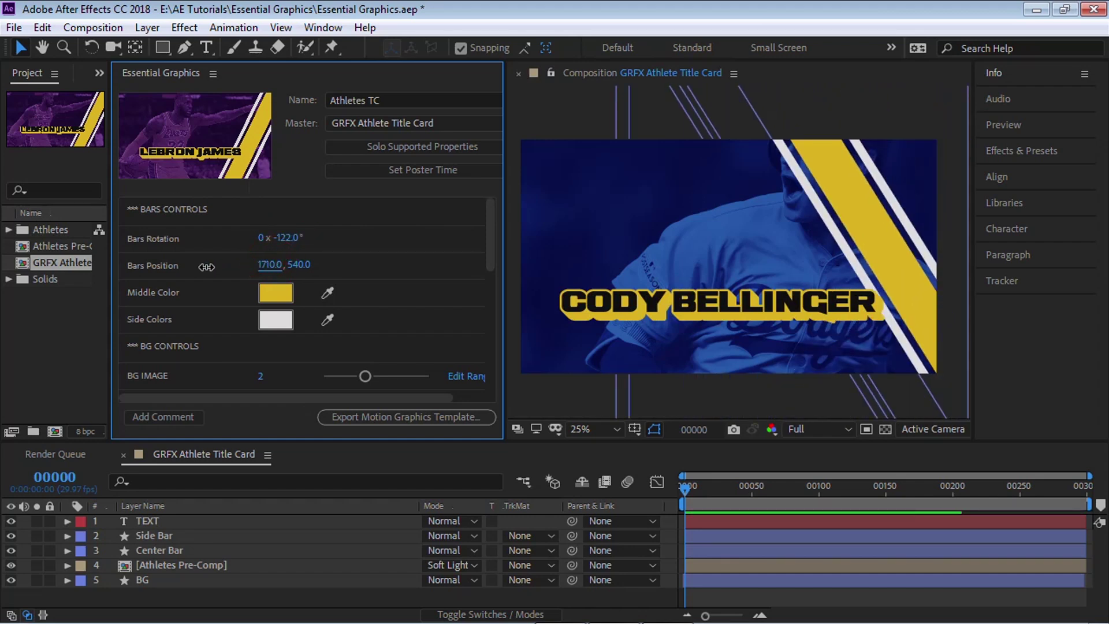
{"action": "left_click_drag", "start_coordinate": [202, 267], "coordinate": [151, 267]}
{"action": "left_click", "coordinate": [275, 293]}
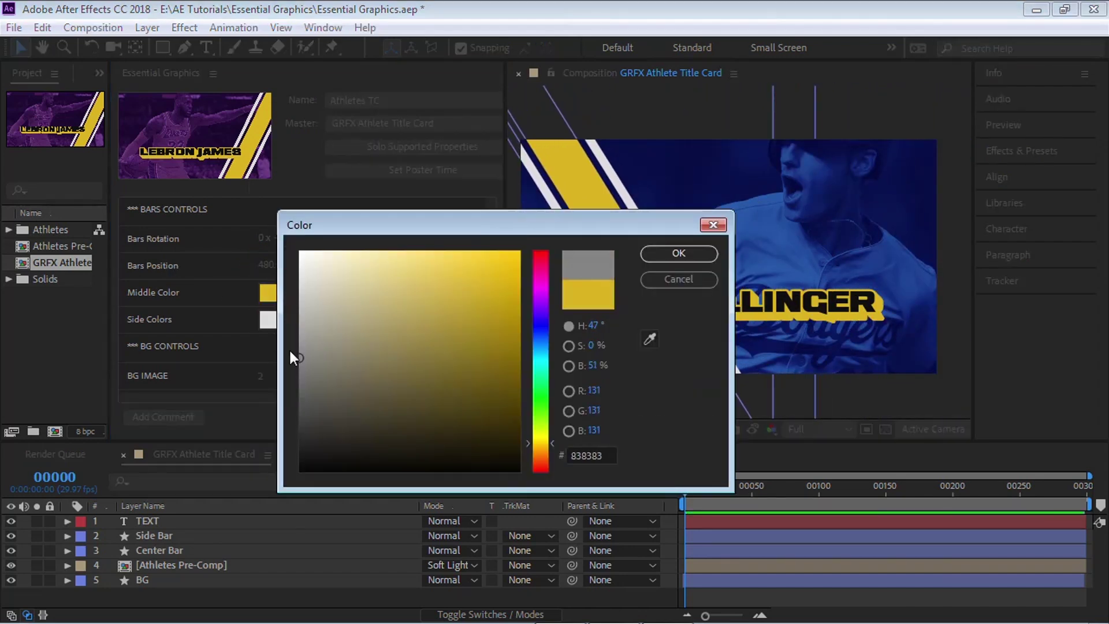
{"action": "left_click", "coordinate": [679, 253]}
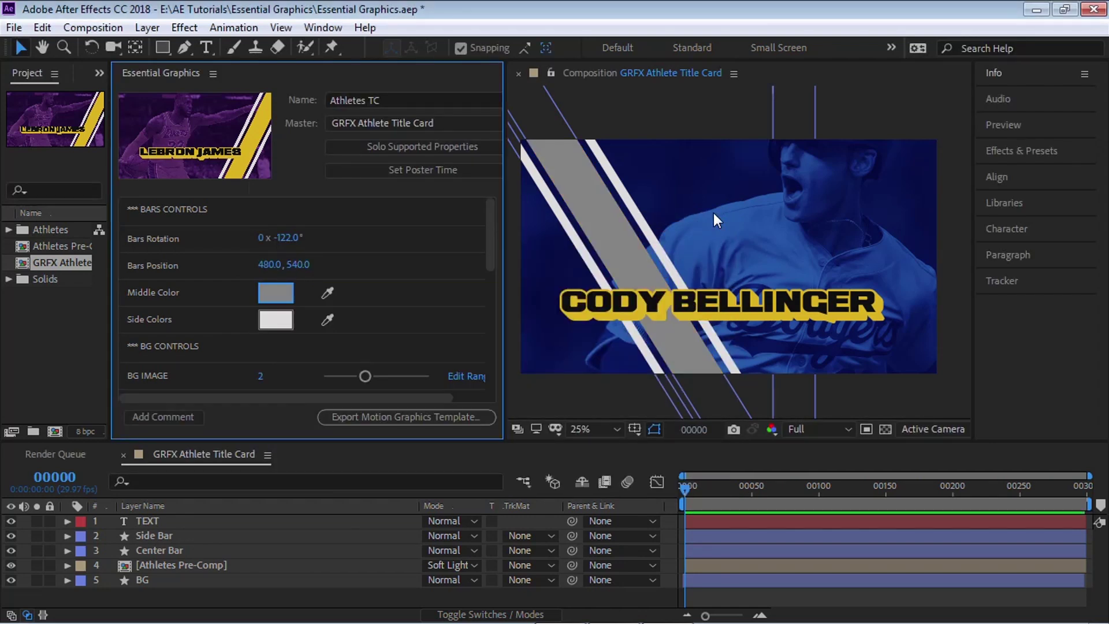
Step: Scale the background photo down to 76% and widen the Essential Graphics and Project panels
{"action": "left_click_drag", "start_coordinate": [488, 261], "coordinate": [491, 306]}
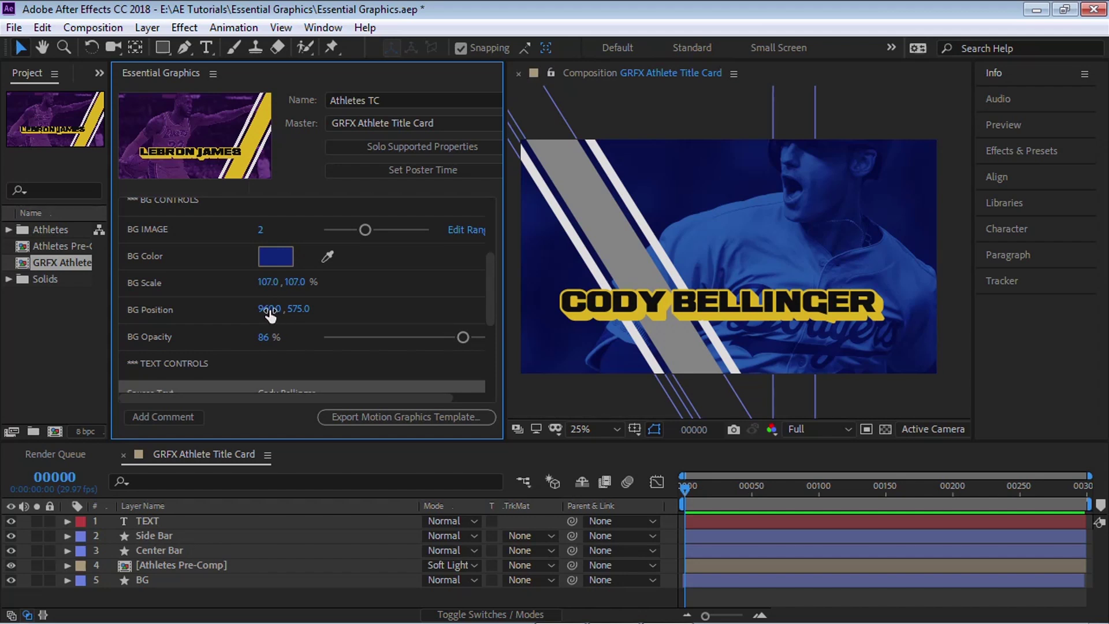
{"action": "left_click_drag", "start_coordinate": [266, 283], "coordinate": [332, 299]}
{"action": "left_click_drag", "start_coordinate": [506, 282], "coordinate": [536, 283]}
{"action": "left_click_drag", "start_coordinate": [111, 313], "coordinate": [209, 312]}
Step: Delete the Athletes Pre-Comp, leaving plain blue behind the title
{"action": "left_click", "coordinate": [98, 245]}
{"action": "left_click", "coordinate": [196, 567]}
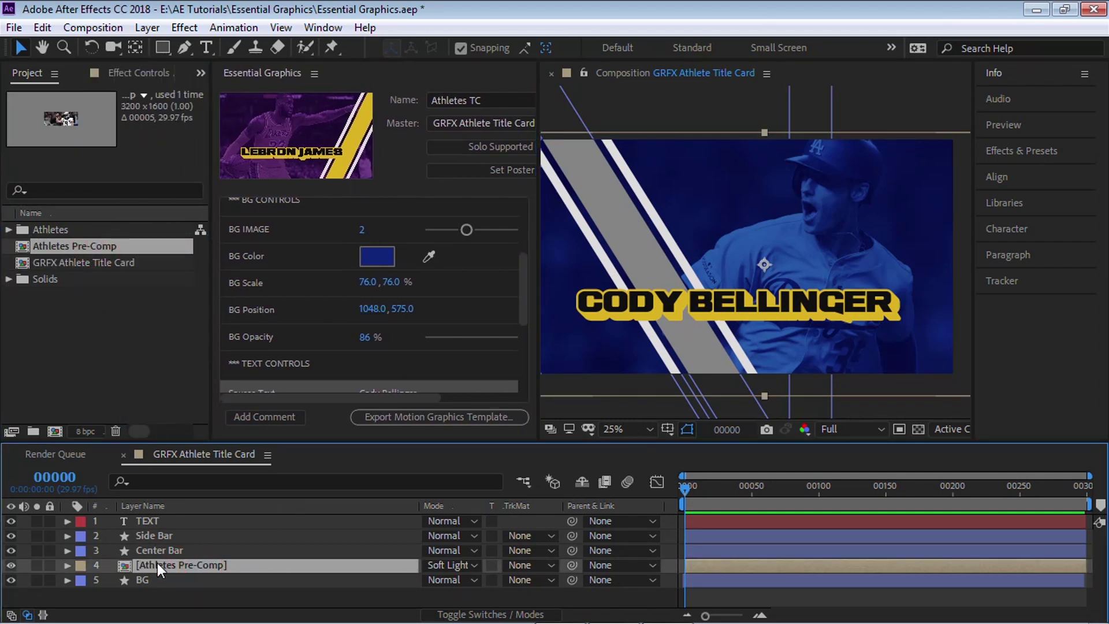
{"action": "key", "text": "Delete"}
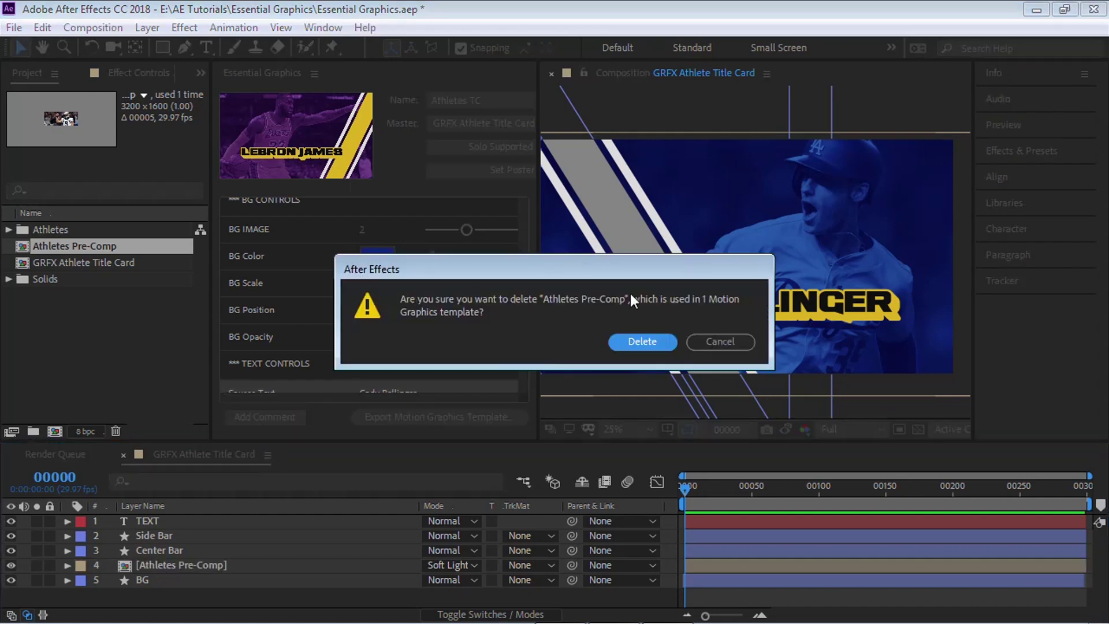
{"action": "left_click", "coordinate": [648, 345]}
{"action": "right_click", "coordinate": [496, 300]}
{"action": "left_click", "coordinate": [126, 300]}
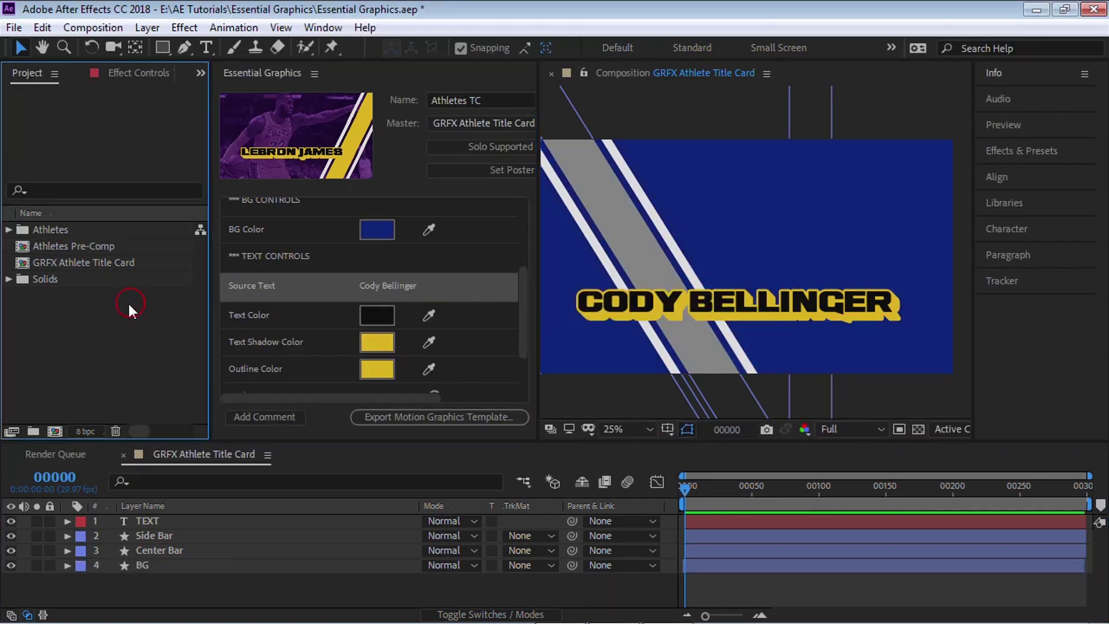
Step: Expand the Athletes folder and preview each athlete image in turn
{"action": "left_click", "coordinate": [50, 228]}
{"action": "left_click", "coordinate": [8, 230]}
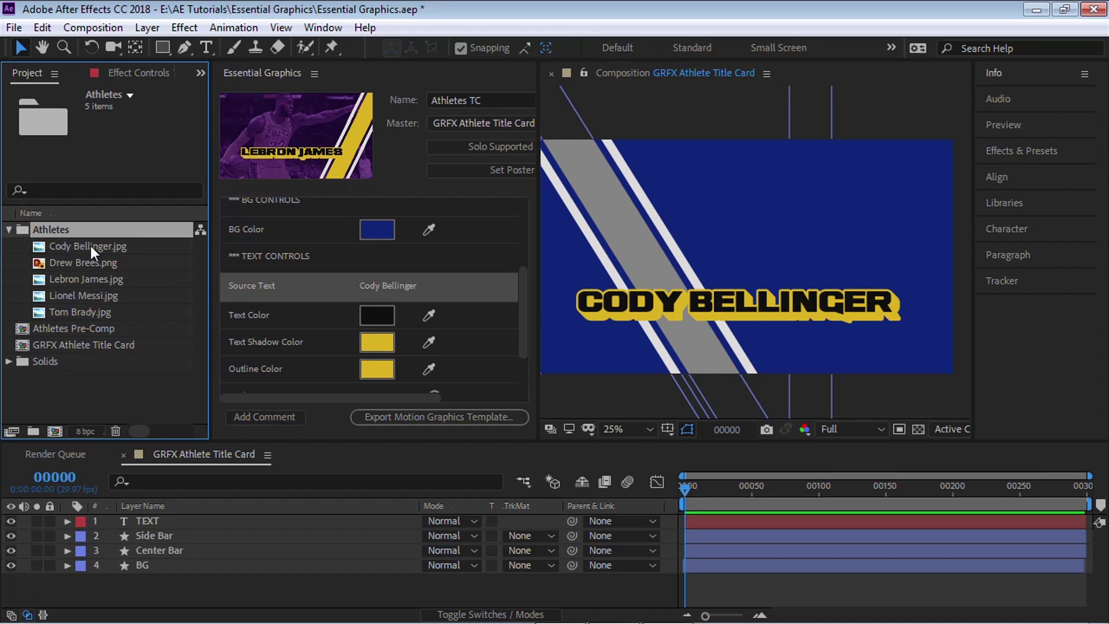
{"action": "left_click", "coordinate": [91, 248]}
{"action": "left_click", "coordinate": [99, 310], "text": "shift"}
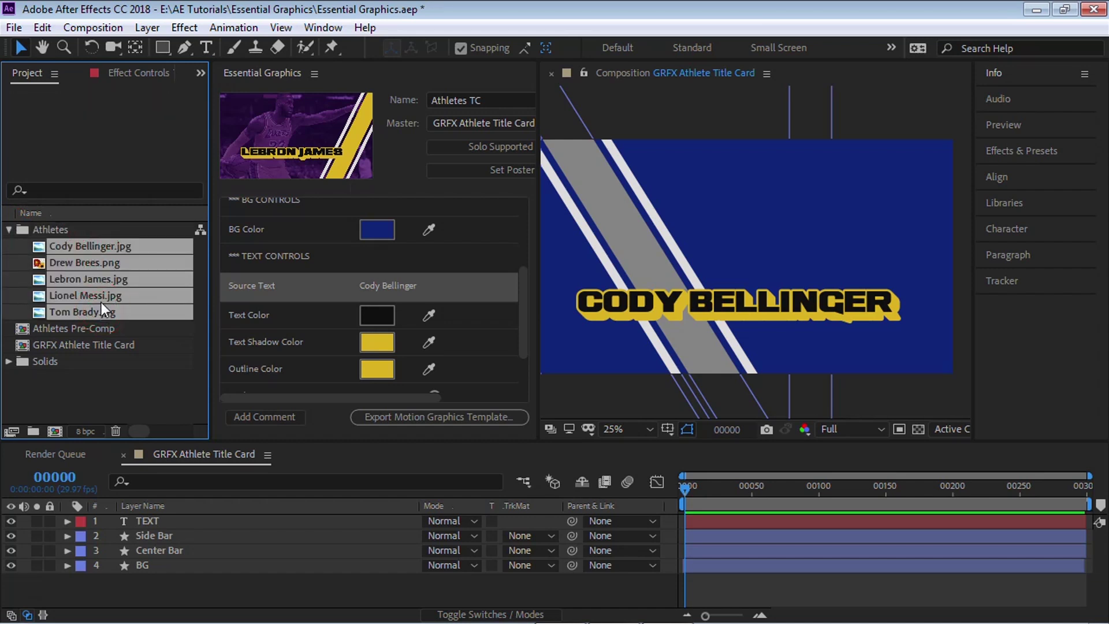
{"action": "left_click", "coordinate": [115, 403]}
{"action": "left_click", "coordinate": [104, 246]}
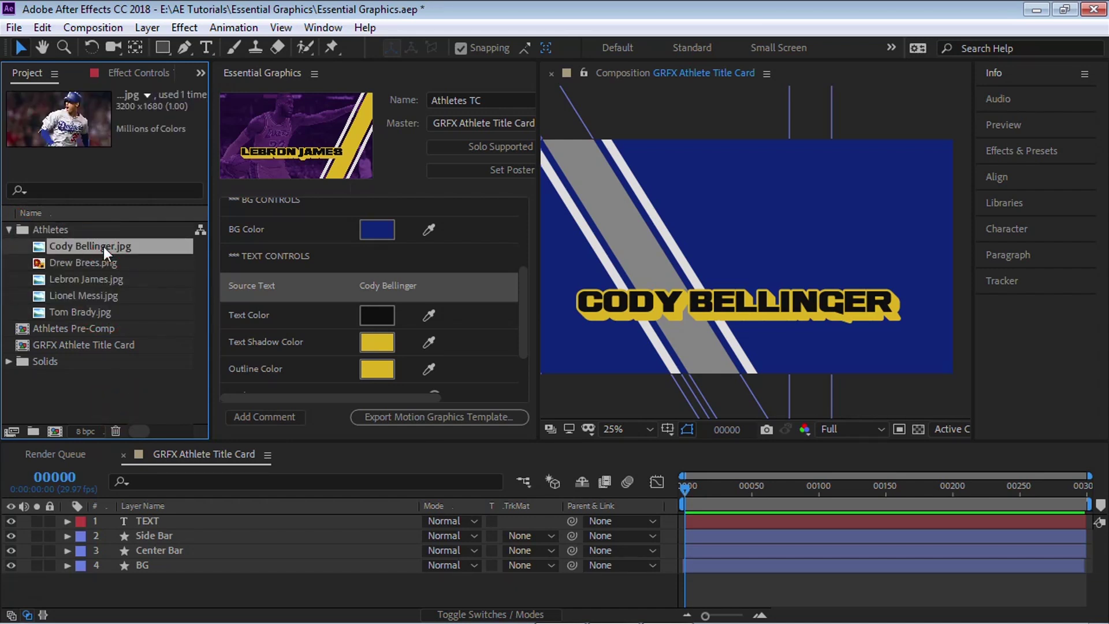
{"action": "key", "text": "Down"}
{"action": "key", "text": "Down"}
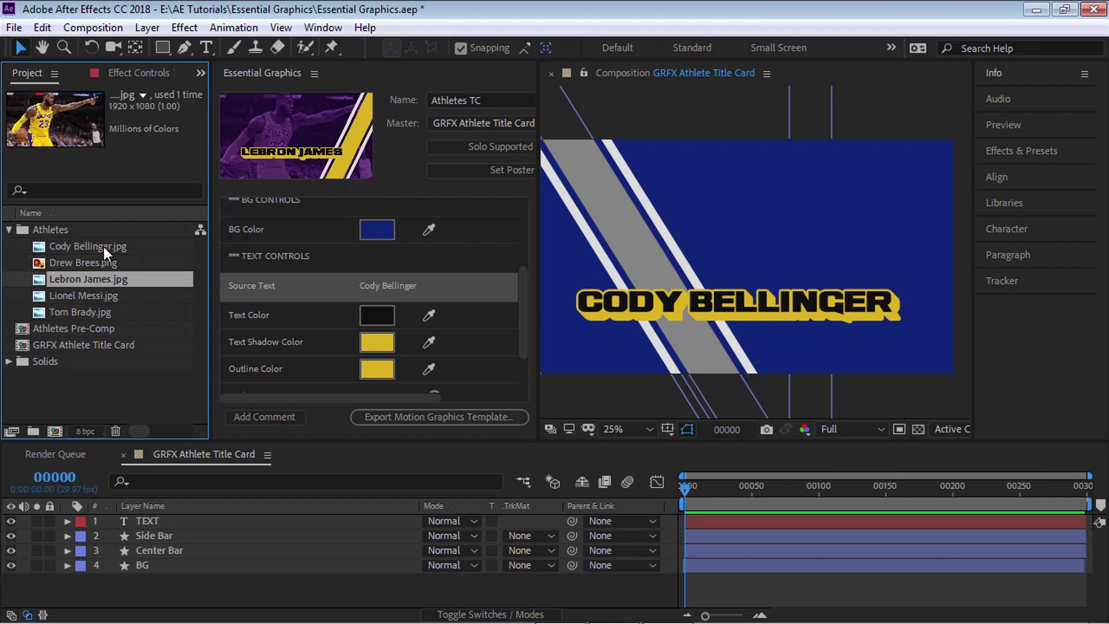
{"action": "key", "text": "Down"}
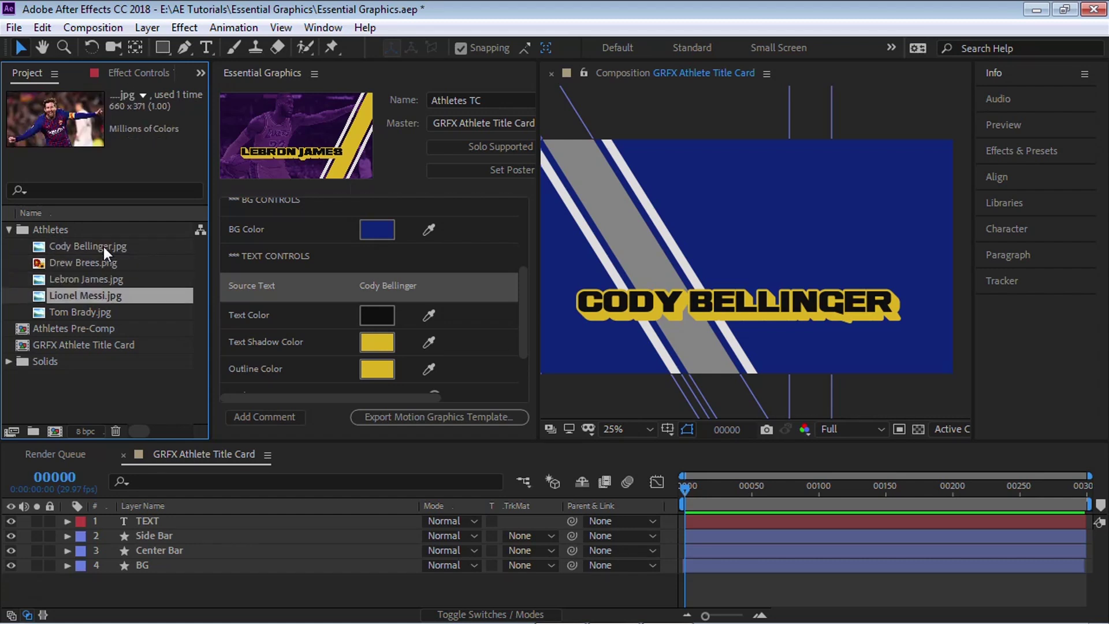
{"action": "key", "text": "Down"}
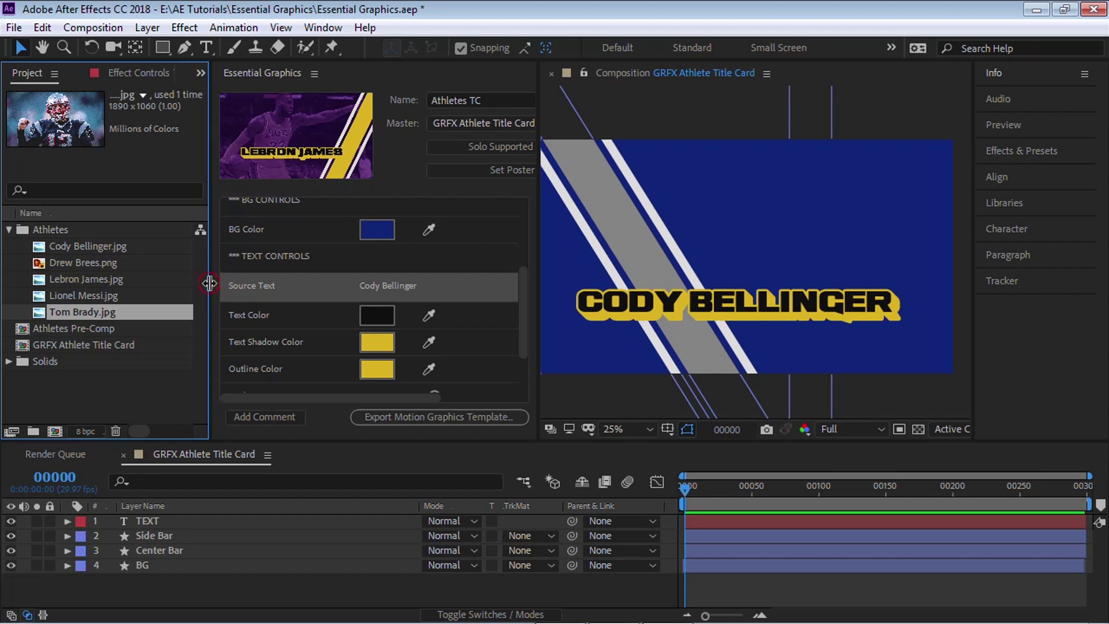
Step: Widen the Project panel and preview the Lionel Messi, Lebron James, Drew Brees and Cody Bellinger photos
{"action": "left_click_drag", "start_coordinate": [209, 280], "coordinate": [256, 280]}
{"action": "left_click", "coordinate": [100, 295]}
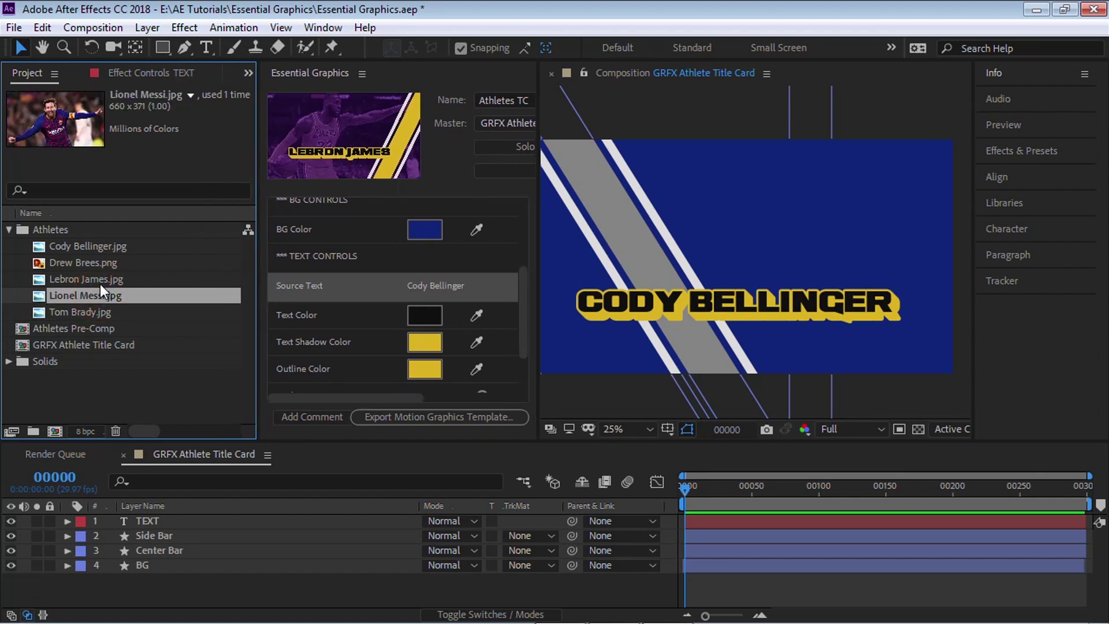
{"action": "left_click", "coordinate": [98, 278]}
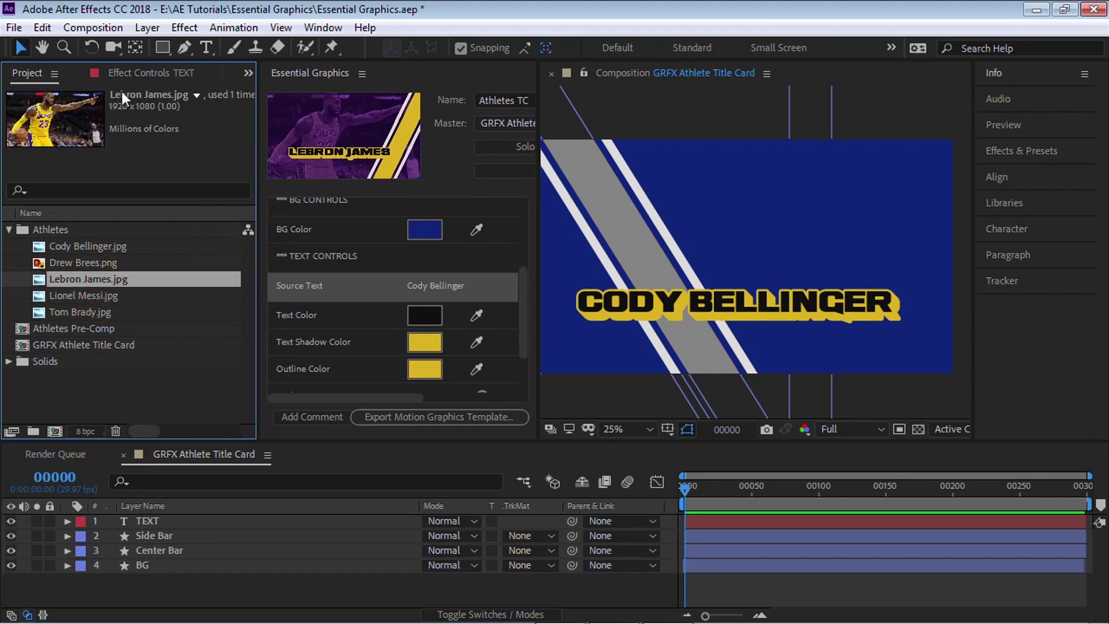
{"action": "left_click", "coordinate": [91, 259]}
{"action": "left_click", "coordinate": [98, 245]}
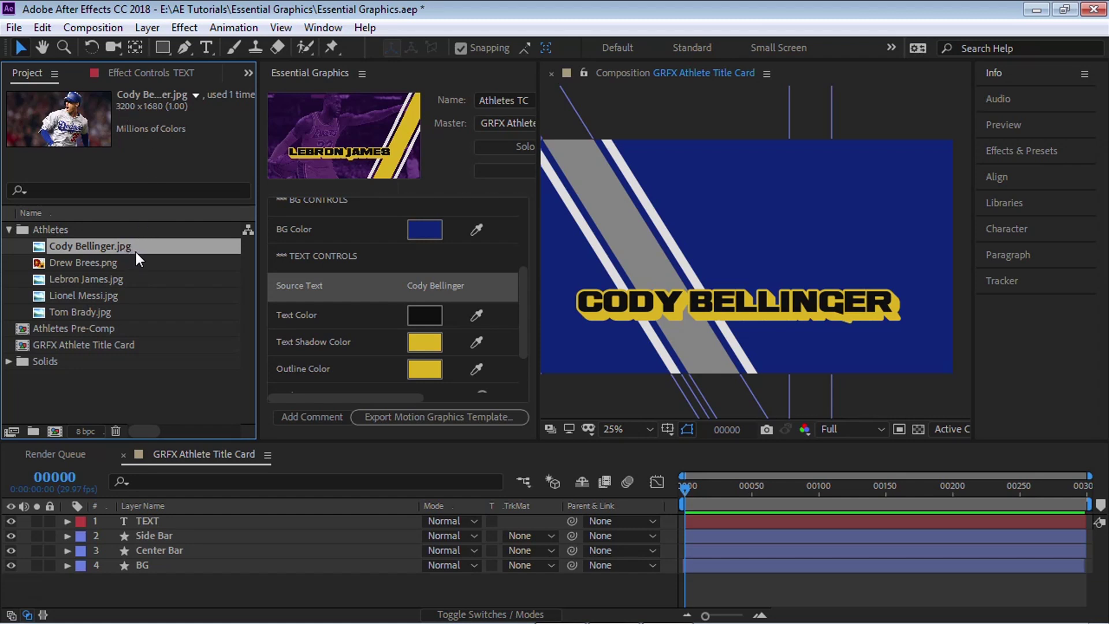
Step: Create a composition named Athletes from Cody Bellinger.jpg, keeping 29.97 fps, and review its duration
{"action": "left_click_drag", "start_coordinate": [131, 248], "coordinate": [55, 432]}
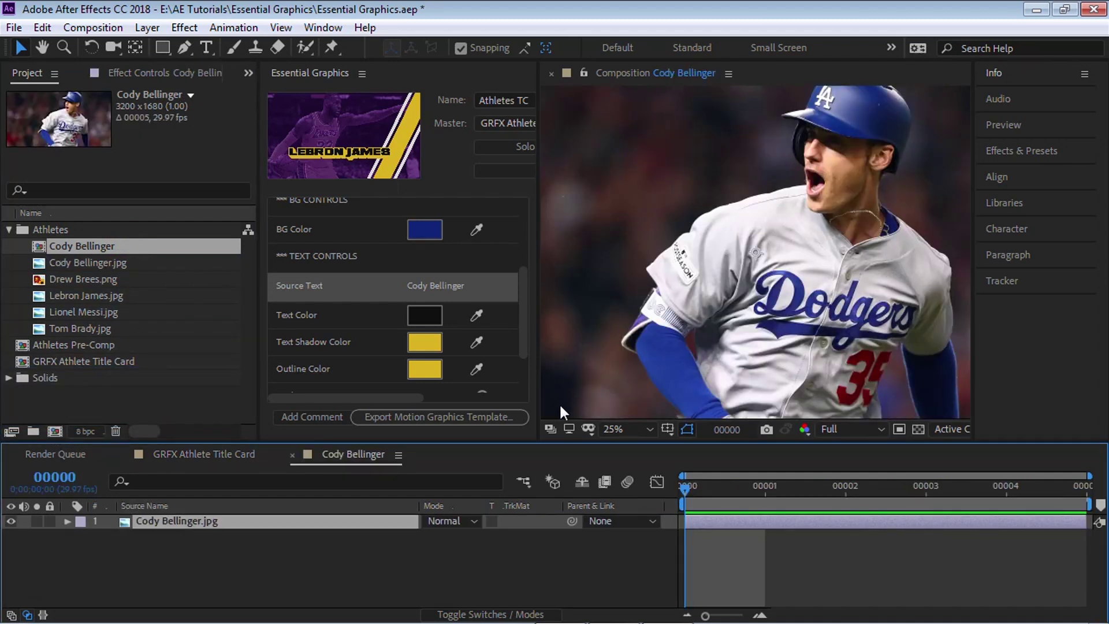
{"action": "key", "text": "ctrl+k"}
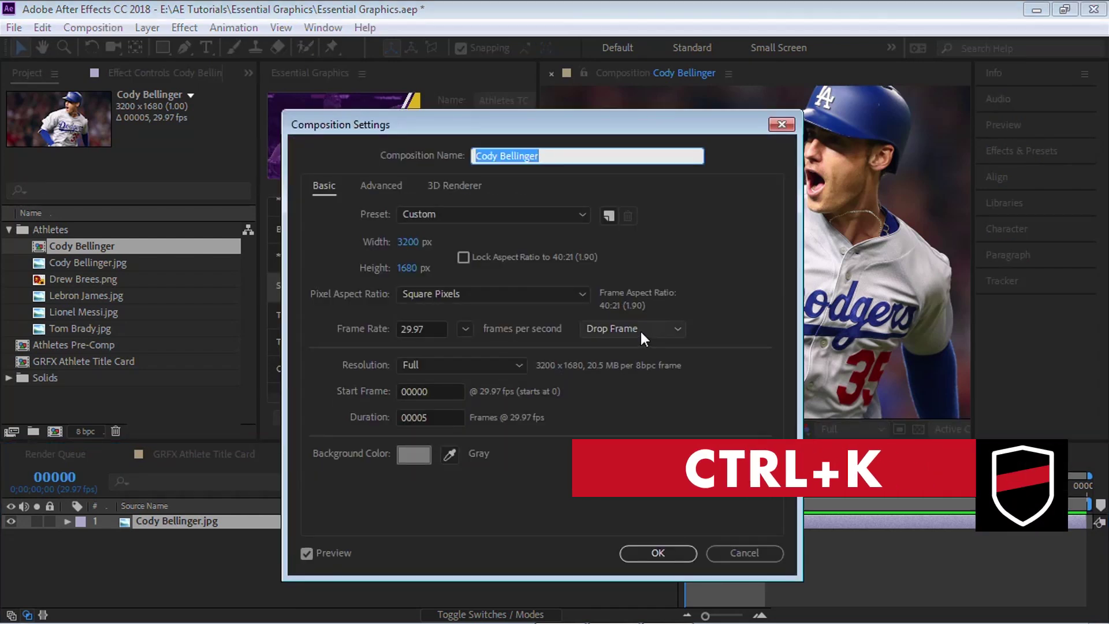
{"action": "type", "text": "A"}
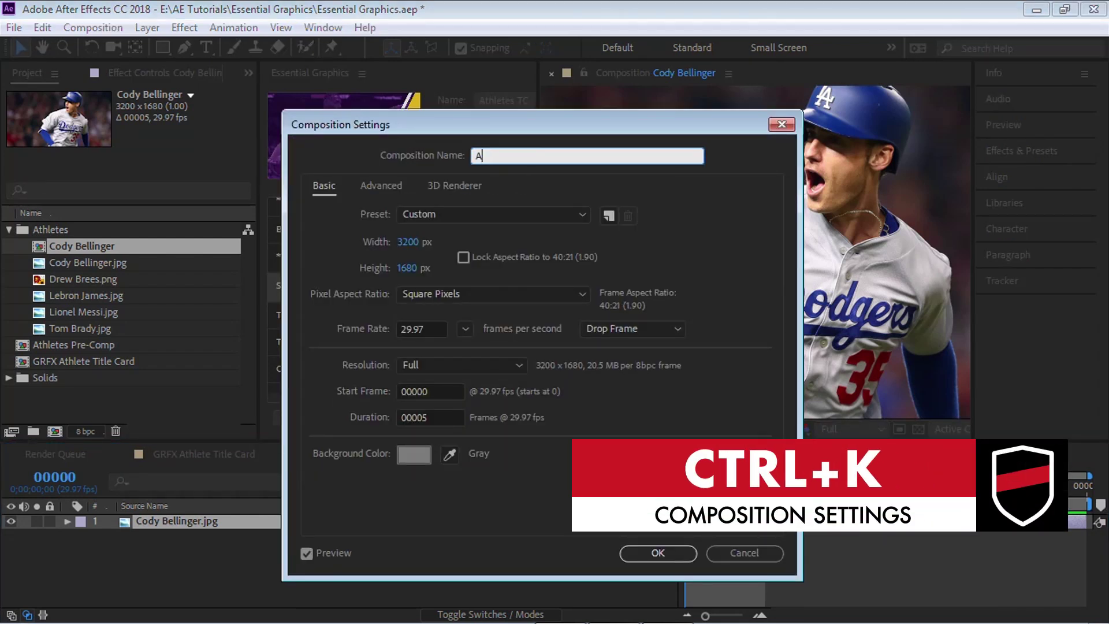
{"action": "type", "text": "thletes"}
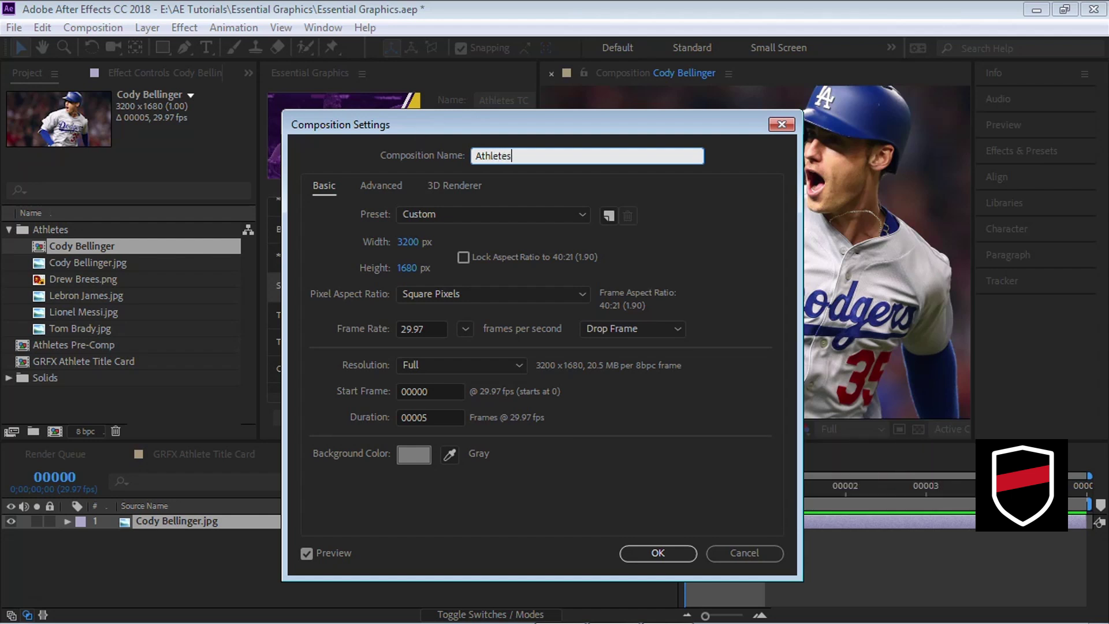
{"action": "left_click", "coordinate": [465, 330]}
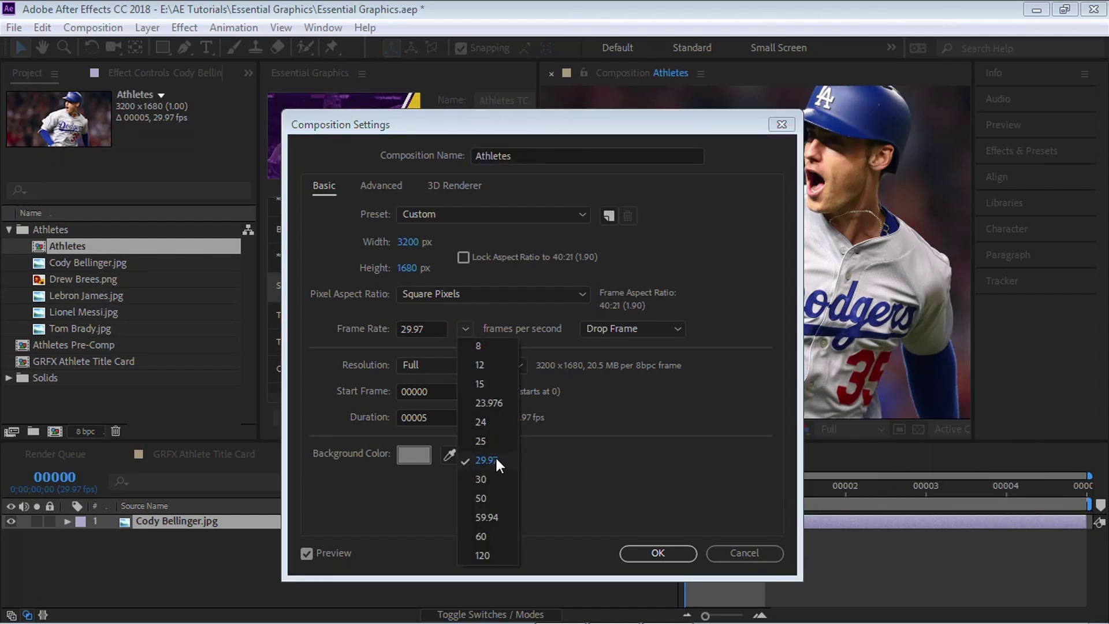
{"action": "left_click", "coordinate": [497, 457]}
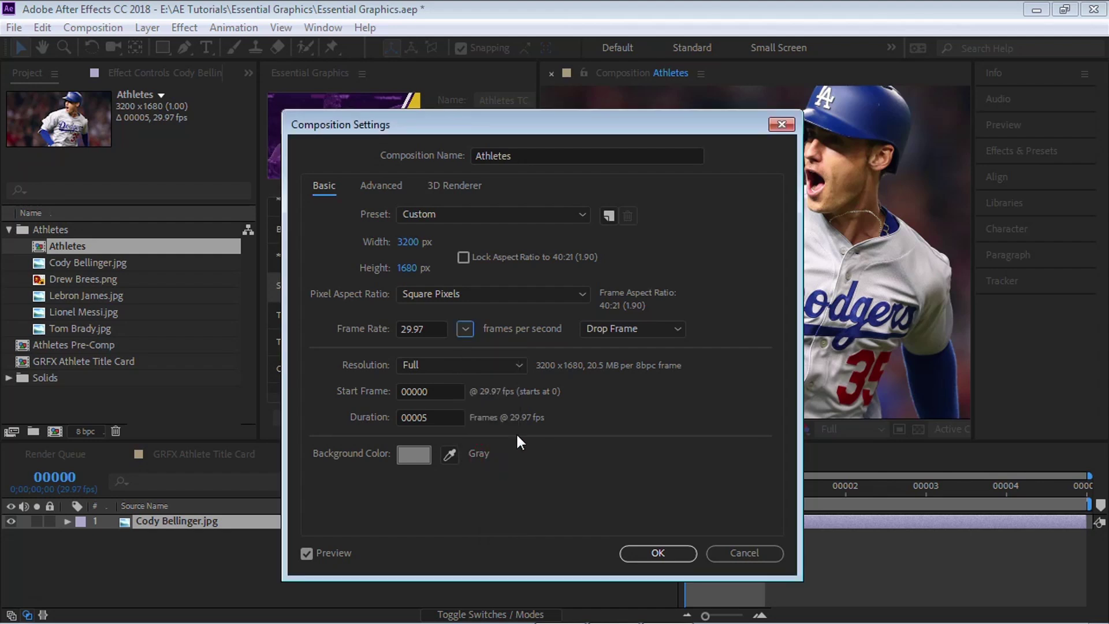
{"action": "left_click", "coordinate": [437, 415]}
{"action": "left_click", "coordinate": [439, 417]}
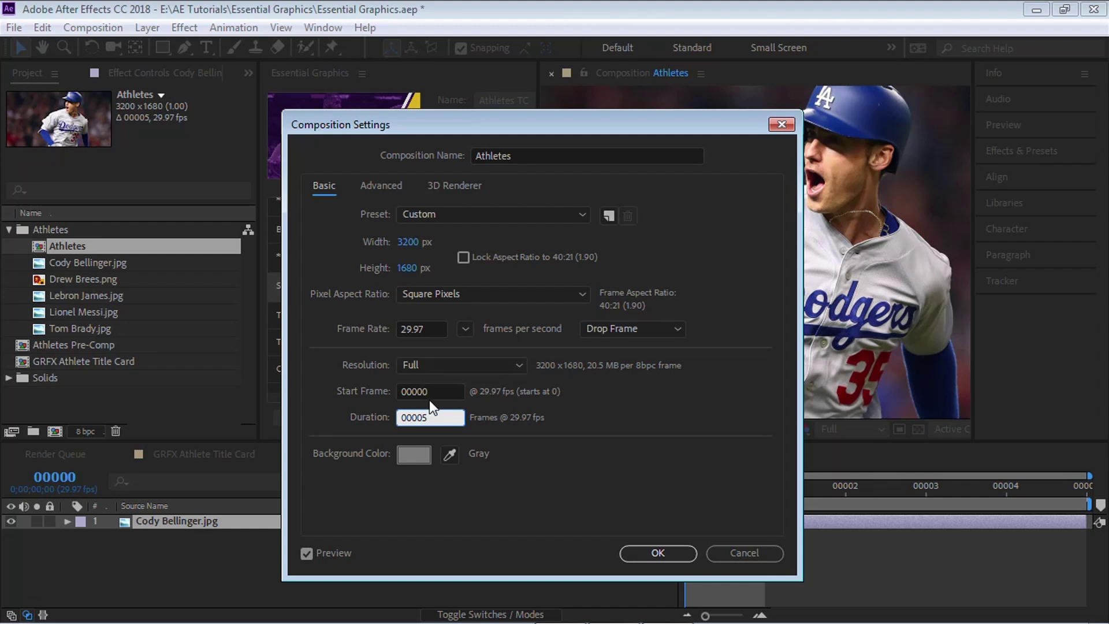
{"action": "left_click_drag", "start_coordinate": [422, 417], "coordinate": [431, 417]}
Step: Confirm the 5-frame Athletes composition and switch the time display to frames
{"action": "mouse_move", "coordinate": [430, 413]}
{"action": "left_mouse_down"}
{"action": "mouse_move", "coordinate": [400, 417]}
{"action": "mouse_move", "coordinate": [425, 417]}
{"action": "left_mouse_up"}
{"action": "left_click", "coordinate": [659, 553]}
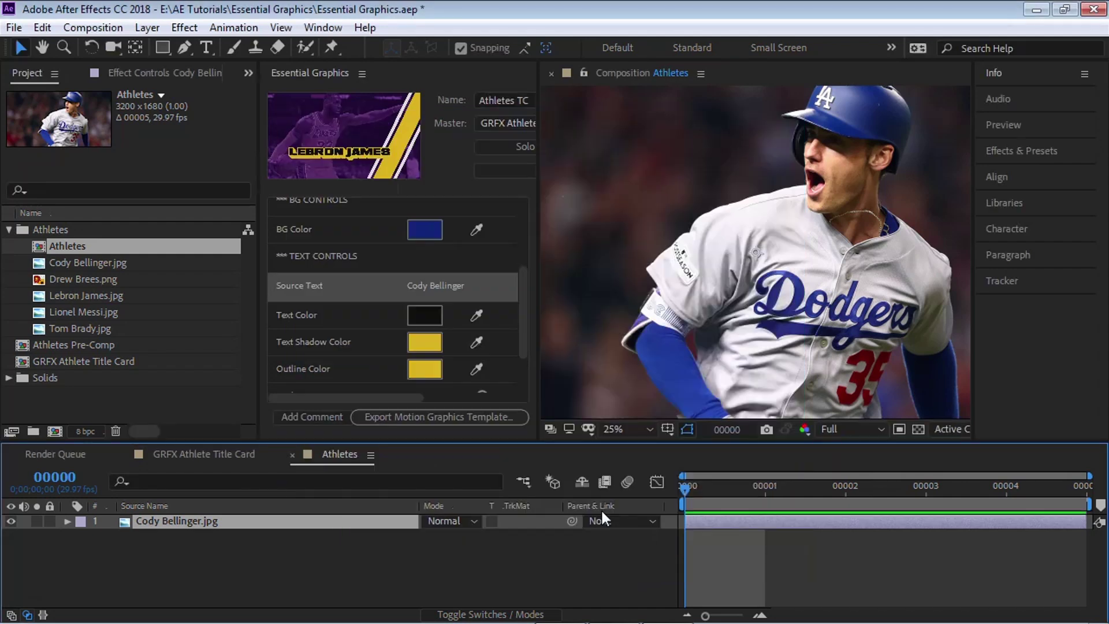
{"action": "left_click", "coordinate": [63, 477], "text": "ctrl"}
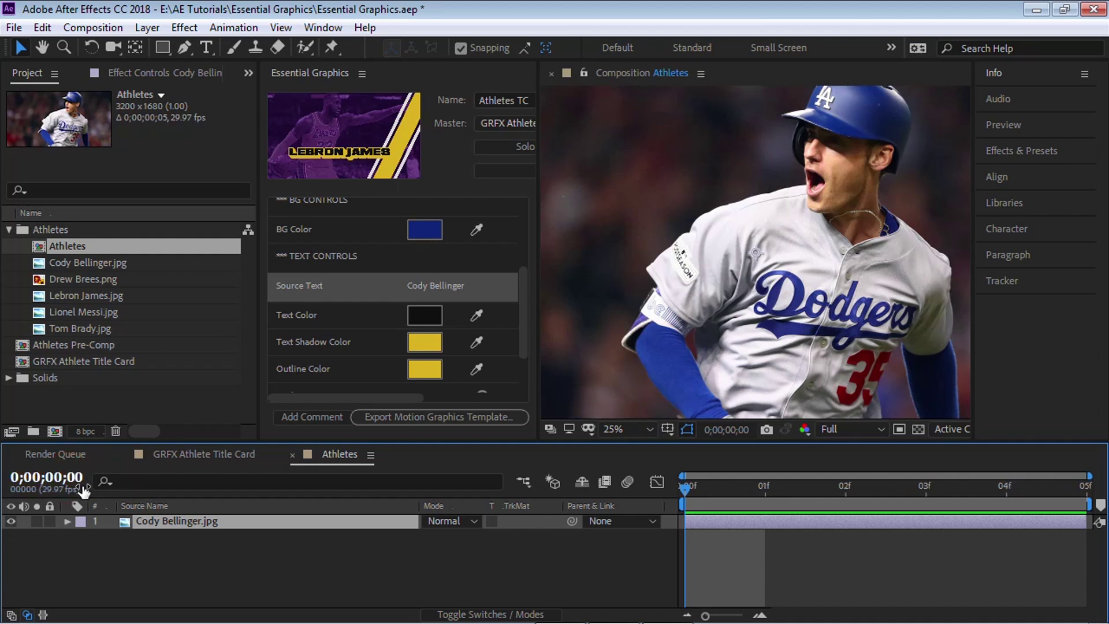
{"action": "left_click", "coordinate": [66, 481], "text": "ctrl"}
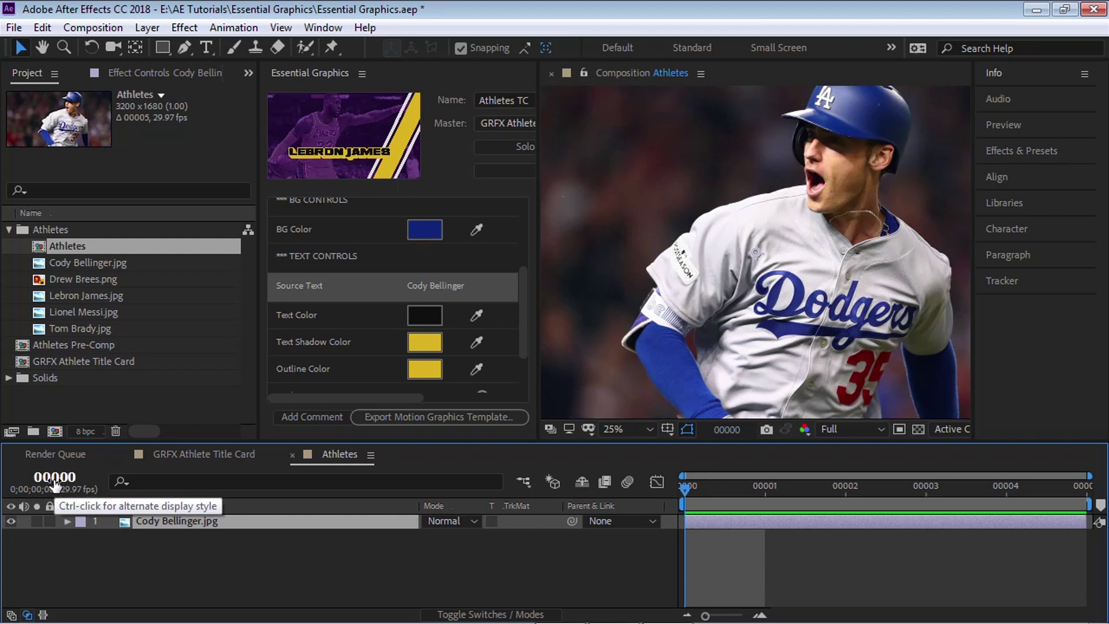
Step: Reopen the Athletes composition settings to check the 5-frame duration, then close them
{"action": "key", "text": "ctrl+k"}
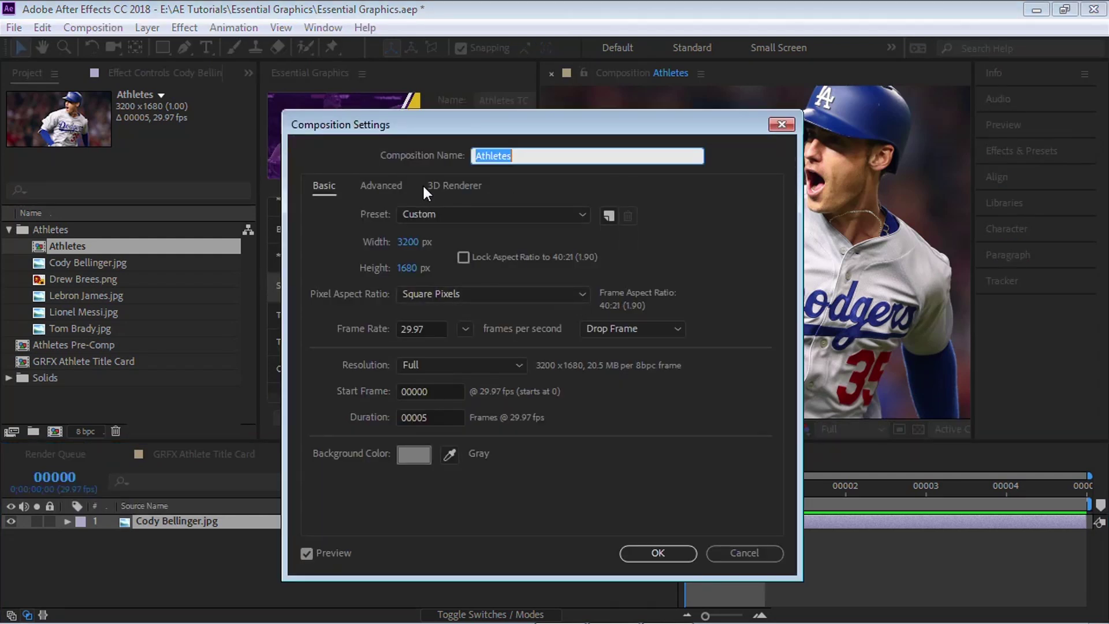
{"action": "left_click", "coordinate": [439, 417]}
{"action": "left_click", "coordinate": [427, 417]}
{"action": "left_click_drag", "start_coordinate": [425, 417], "coordinate": [423, 414]}
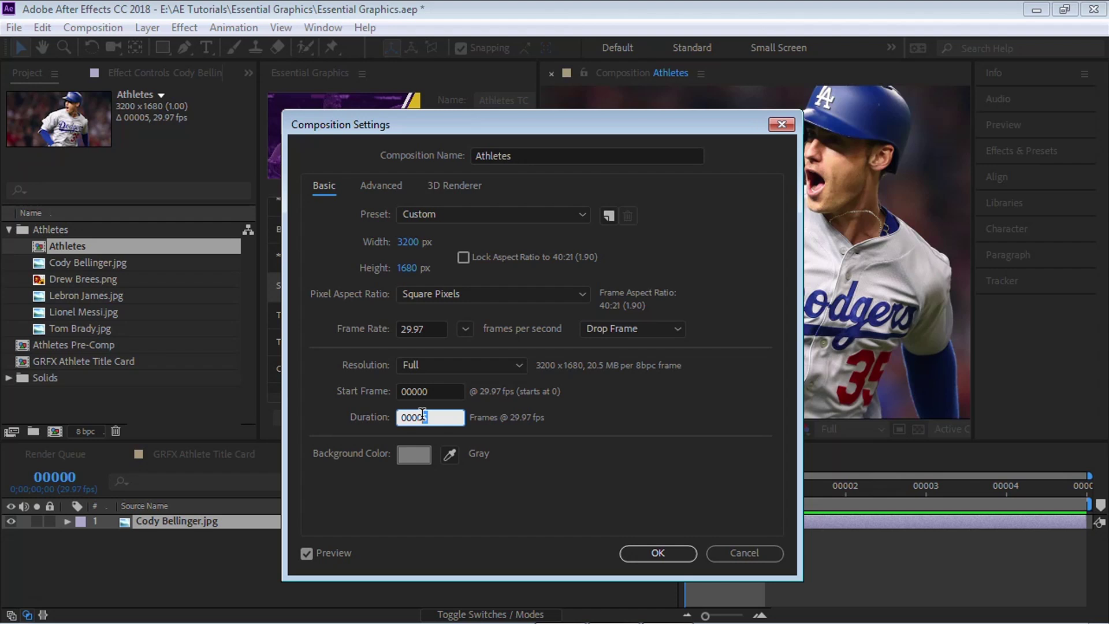
{"action": "left_click", "coordinate": [631, 552]}
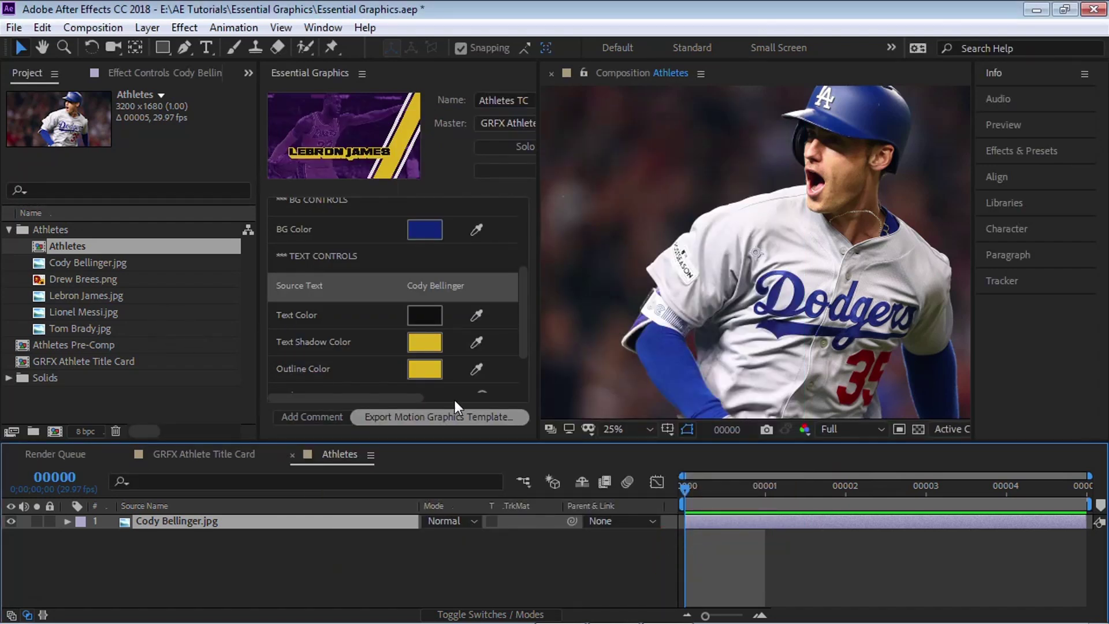
Step: Add the other four athlete photos as layers and trim all five to one frame
{"action": "left_click", "coordinate": [104, 283]}
{"action": "left_click", "coordinate": [110, 326], "text": "shift"}
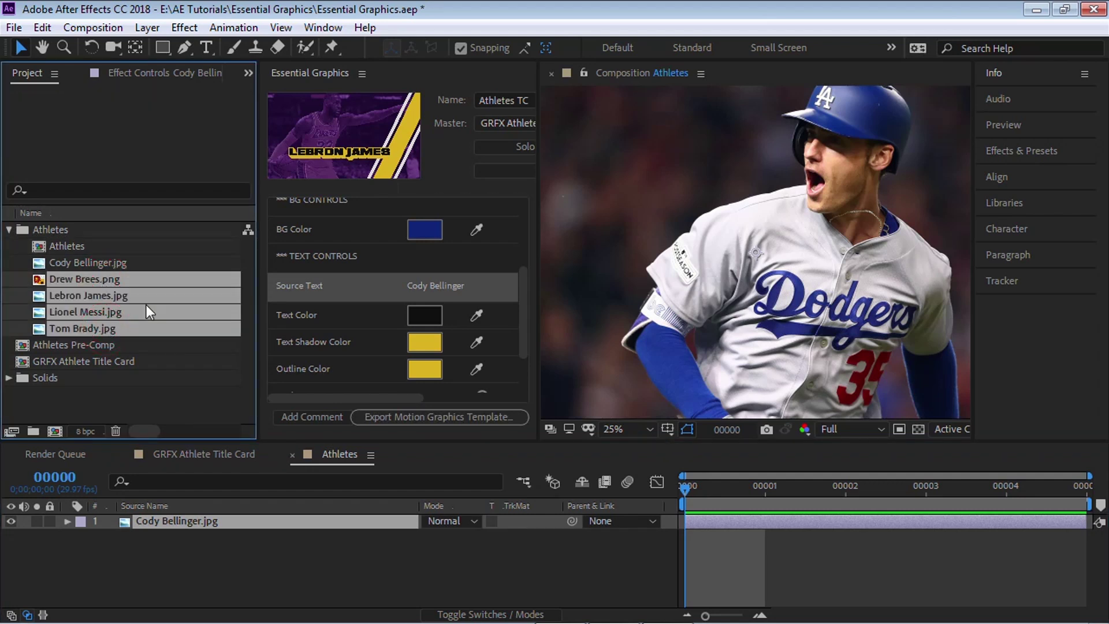
{"action": "left_click_drag", "start_coordinate": [139, 295], "coordinate": [207, 560]}
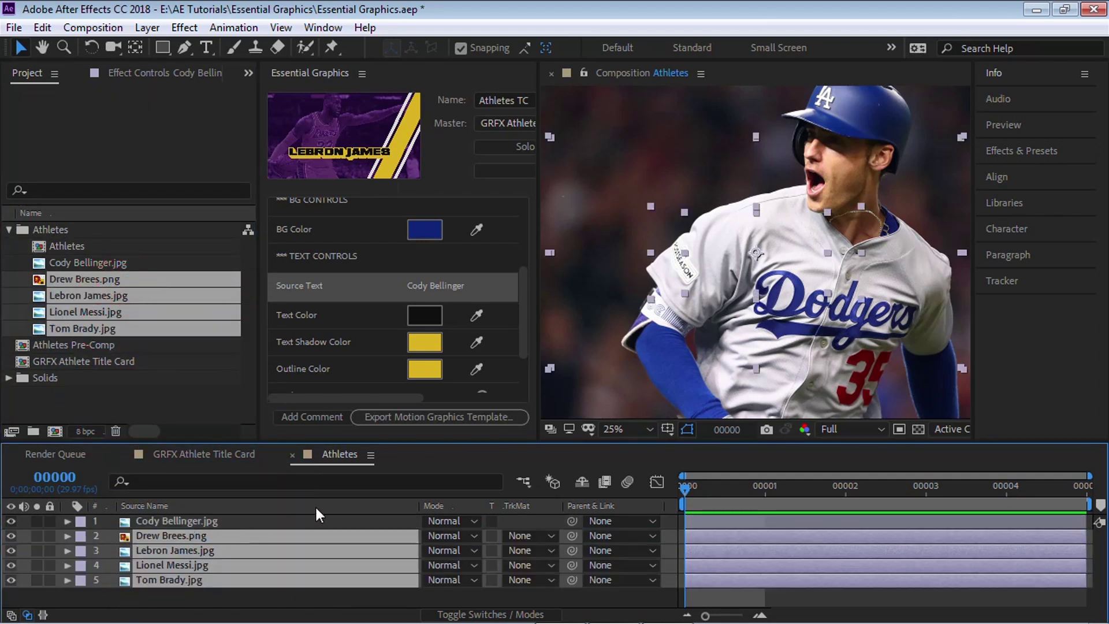
{"action": "left_click", "coordinate": [207, 519], "text": "shift"}
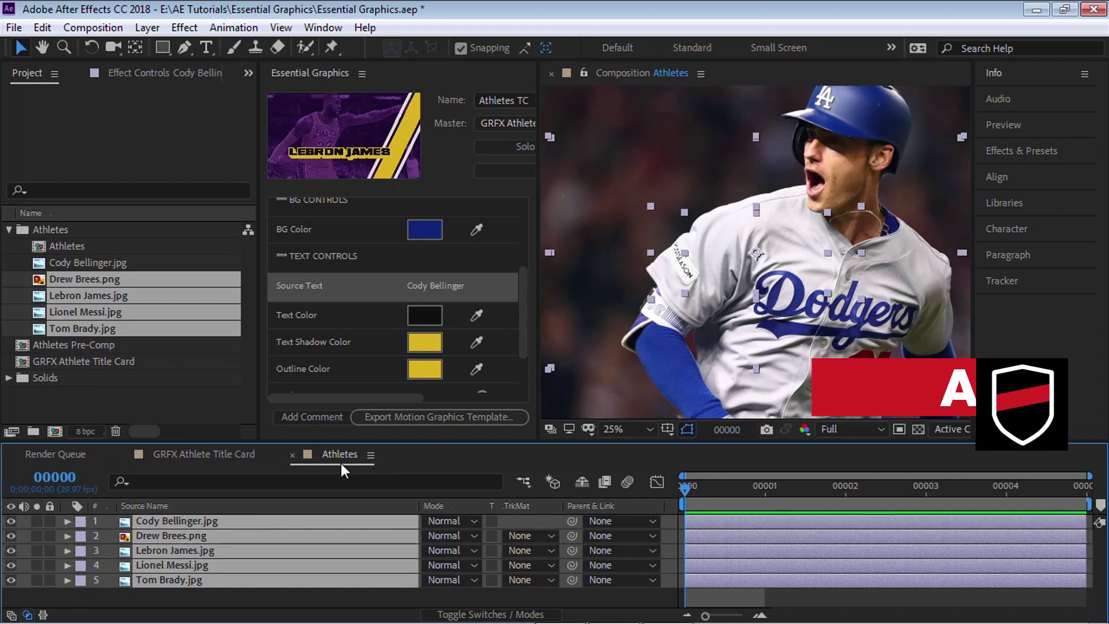
{"action": "key", "text": "alt+bracketright"}
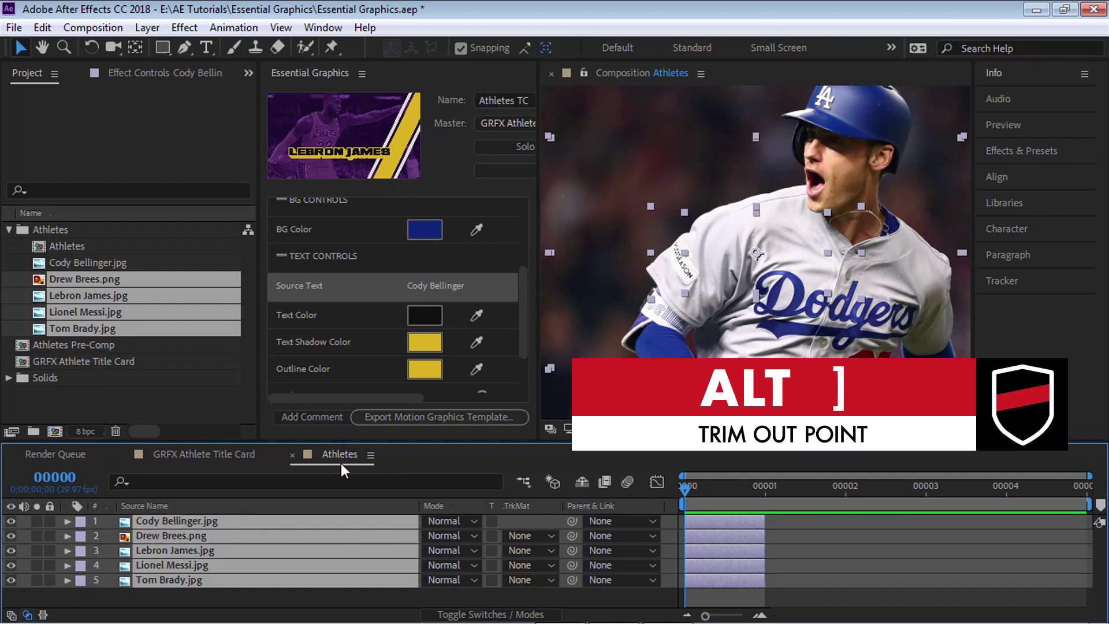
Step: Stagger the Drew Brees, Lebron James, Lionel Messi and Tom Brady layers to start at frames 1–4
{"action": "mouse_move", "coordinate": [705, 535]}
{"action": "left_mouse_down"}
{"action": "mouse_move", "coordinate": [785, 535]}
{"action": "mouse_move", "coordinate": [784, 557]}
{"action": "mouse_move", "coordinate": [881, 552]}
{"action": "left_mouse_up"}
{"action": "left_click_drag", "start_coordinate": [721, 564], "coordinate": [962, 559]}
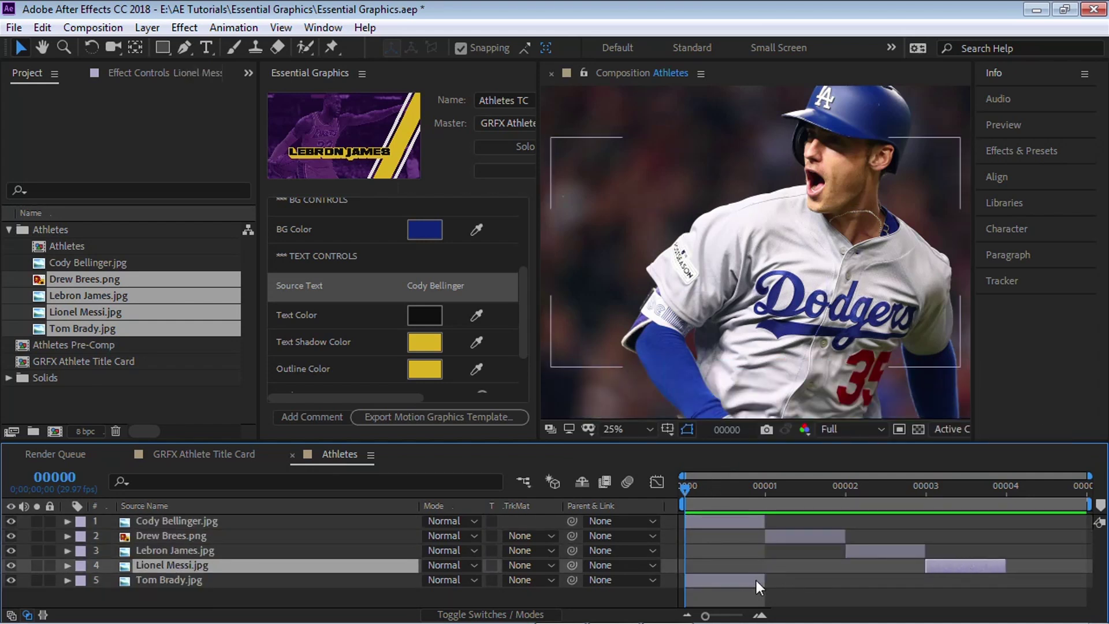
{"action": "left_click_drag", "start_coordinate": [753, 582], "coordinate": [1049, 576]}
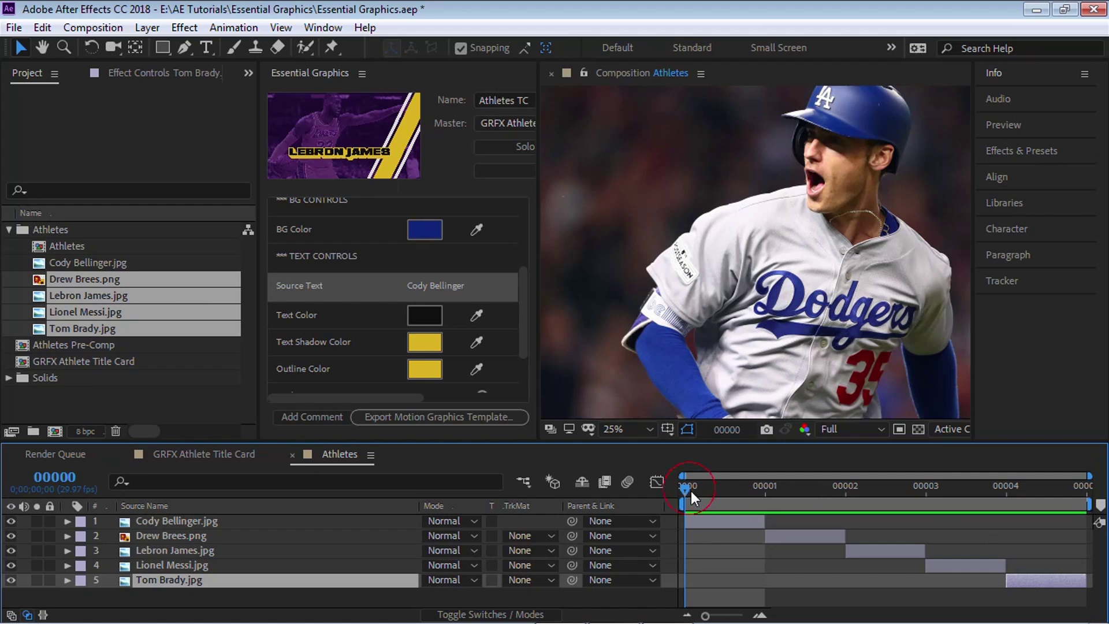
{"action": "key", "text": "KP_1"}
Step: Turn on the transparency grid and check each photo across frames 0–4
{"action": "left_click", "coordinate": [754, 490]}
{"action": "key", "text": "Home"}
{"action": "left_click_drag", "start_coordinate": [541, 376], "coordinate": [379, 375]}
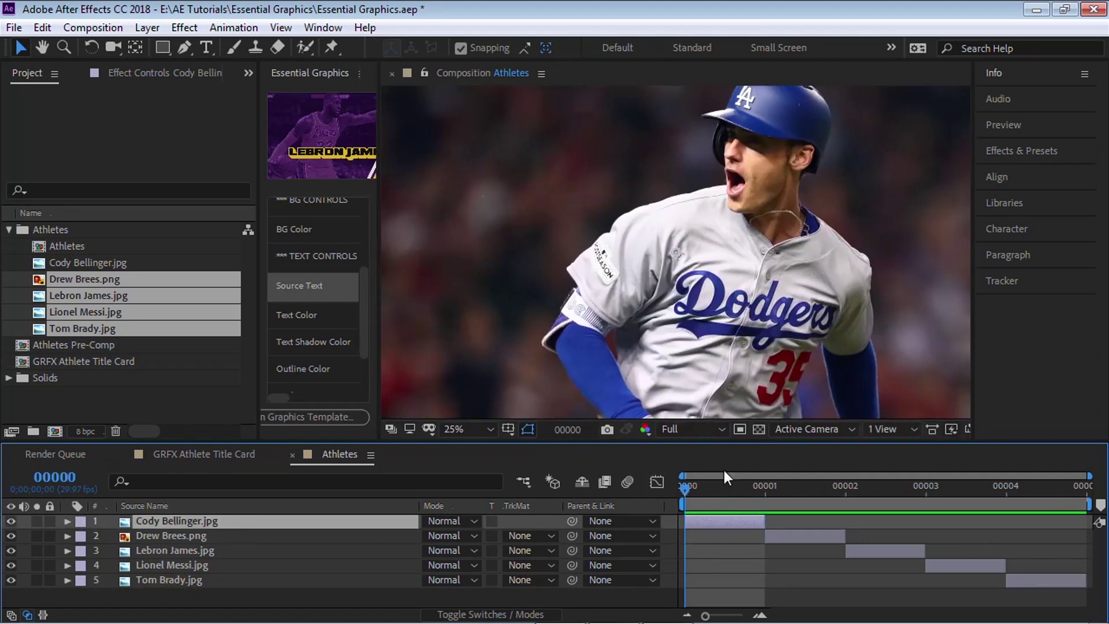
{"action": "left_click", "coordinate": [774, 489]}
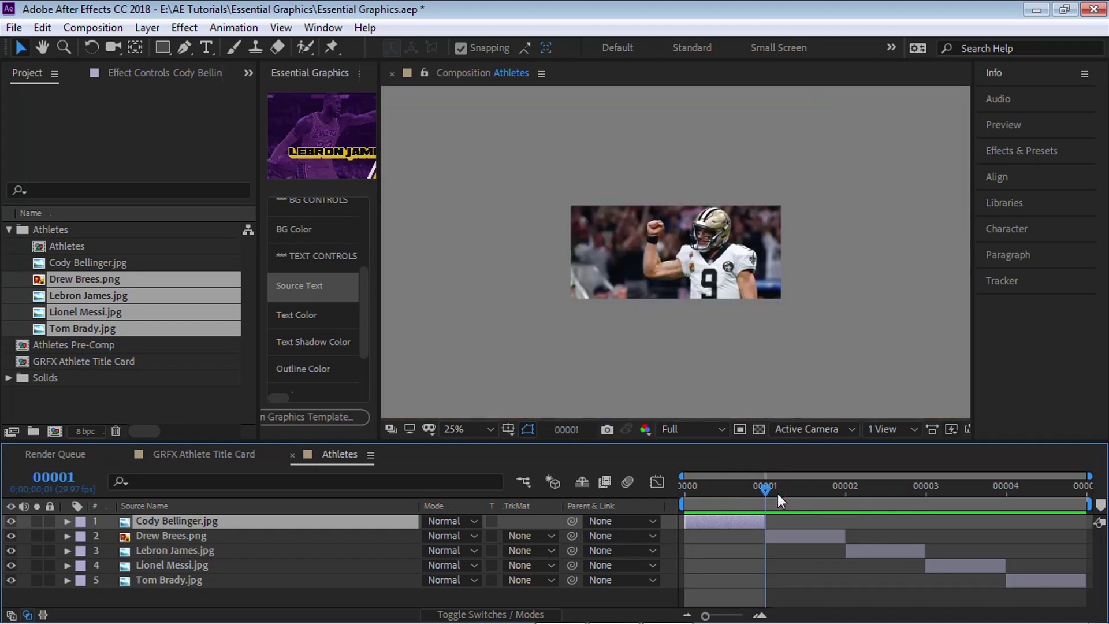
{"action": "left_click", "coordinate": [759, 430]}
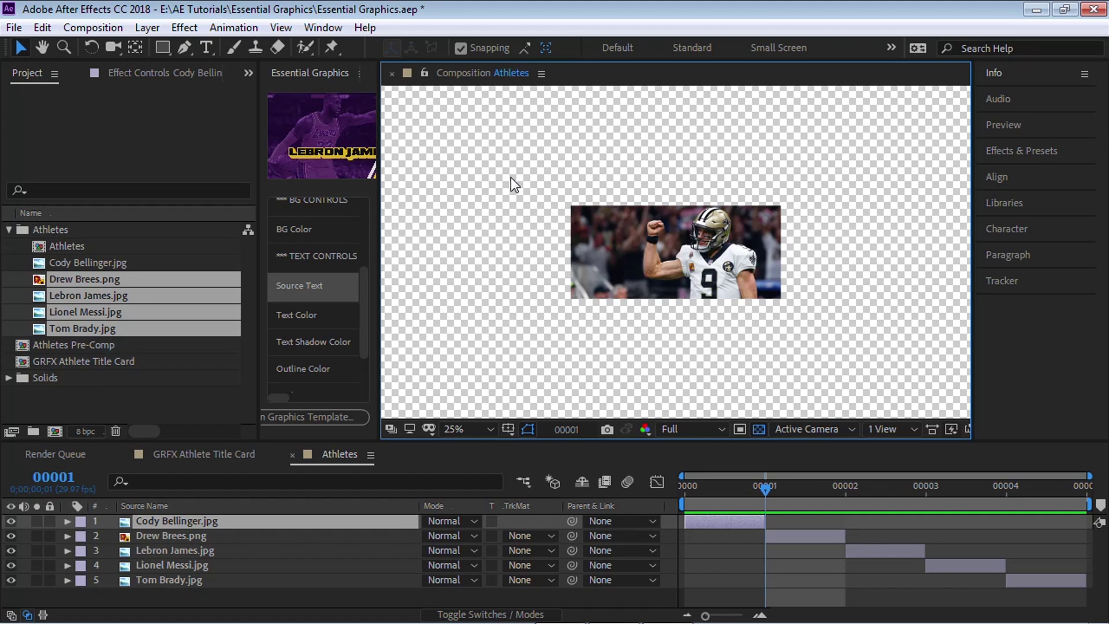
{"action": "left_click", "coordinate": [869, 487]}
{"action": "left_click", "coordinate": [930, 487]}
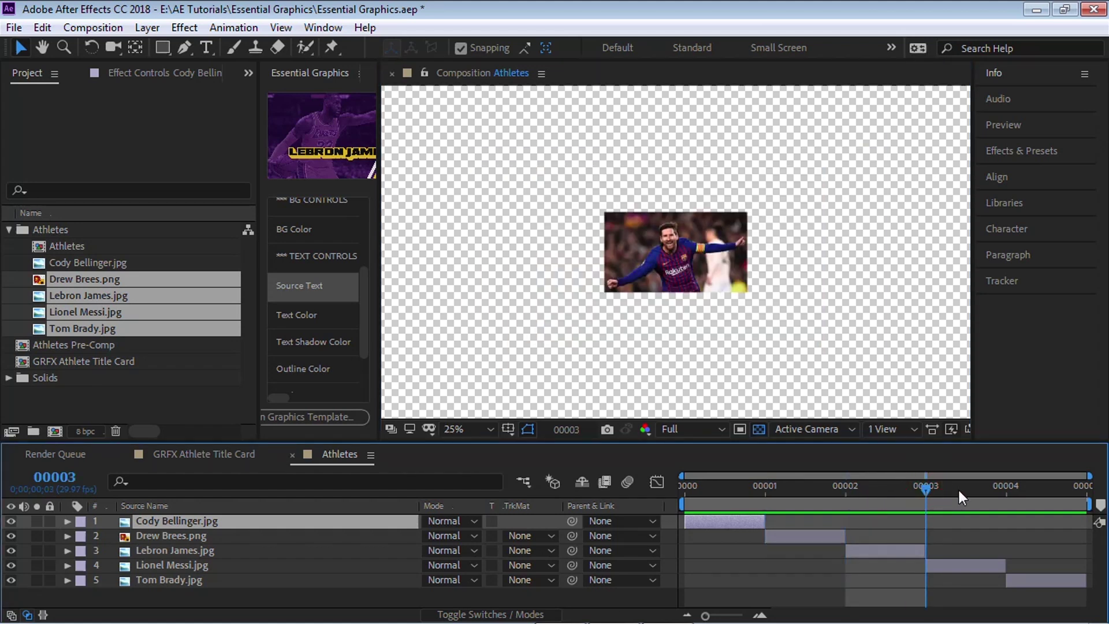
{"action": "left_click", "coordinate": [1042, 486]}
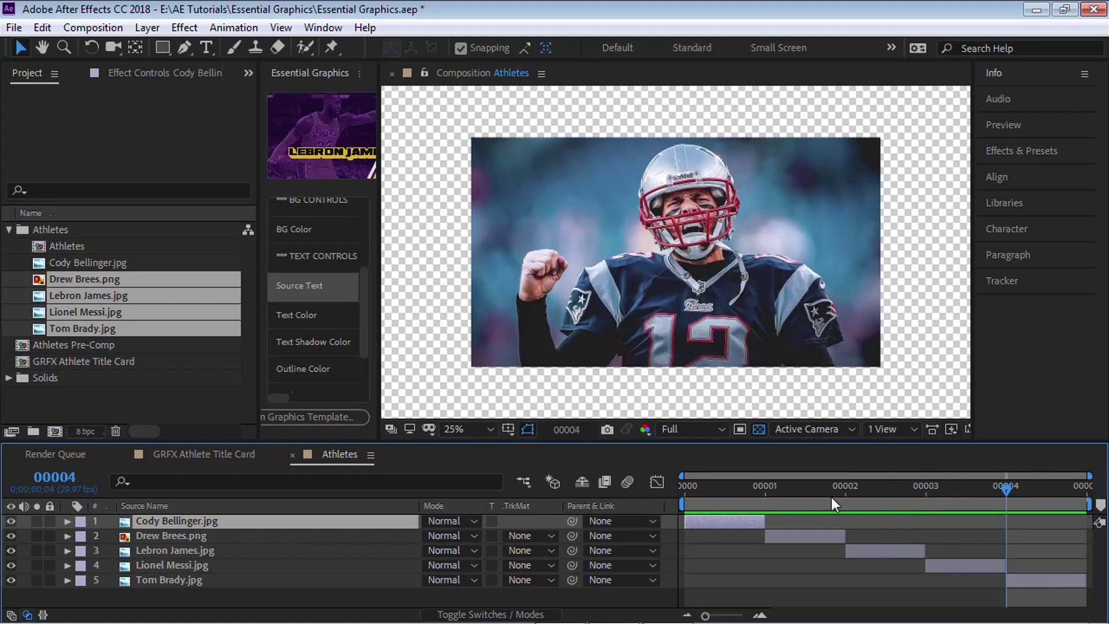
{"action": "key", "text": "Home"}
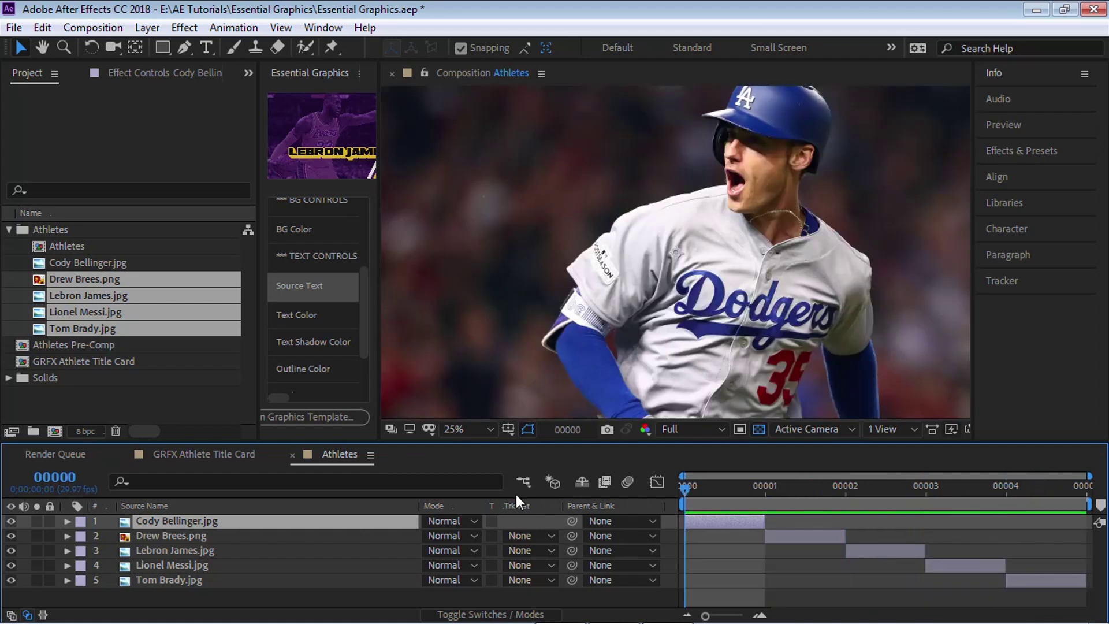
Step: Place the Athletes Pre-Comp into GRFX Athlete Title Card just above the BG layer
{"action": "left_click", "coordinate": [293, 455]}
{"action": "left_click", "coordinate": [9, 230]}
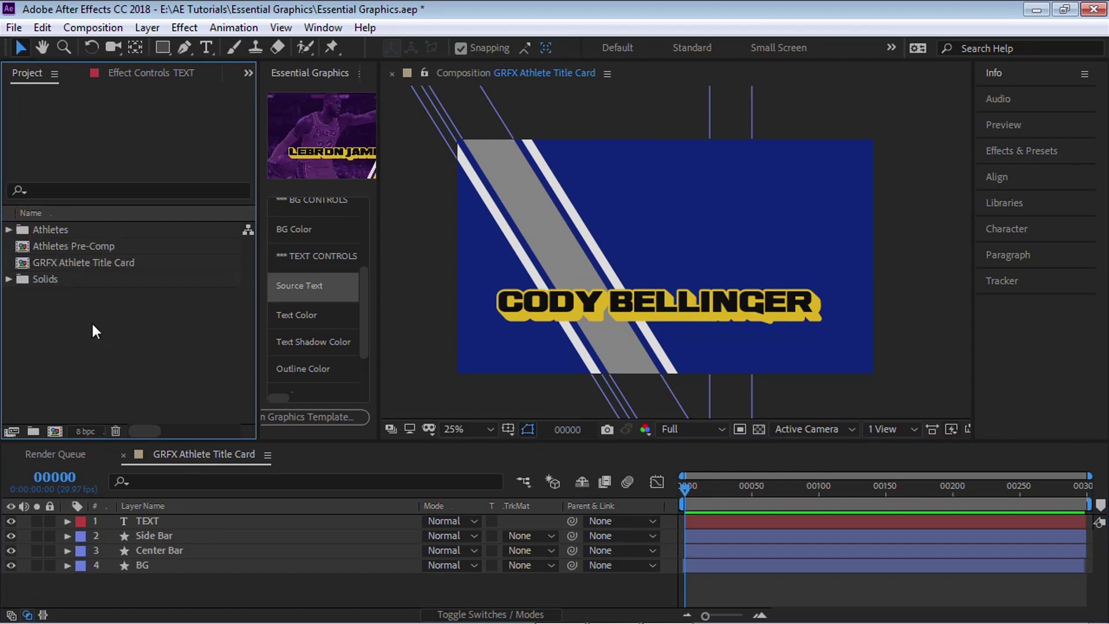
{"action": "left_click_drag", "start_coordinate": [378, 306], "coordinate": [543, 298]}
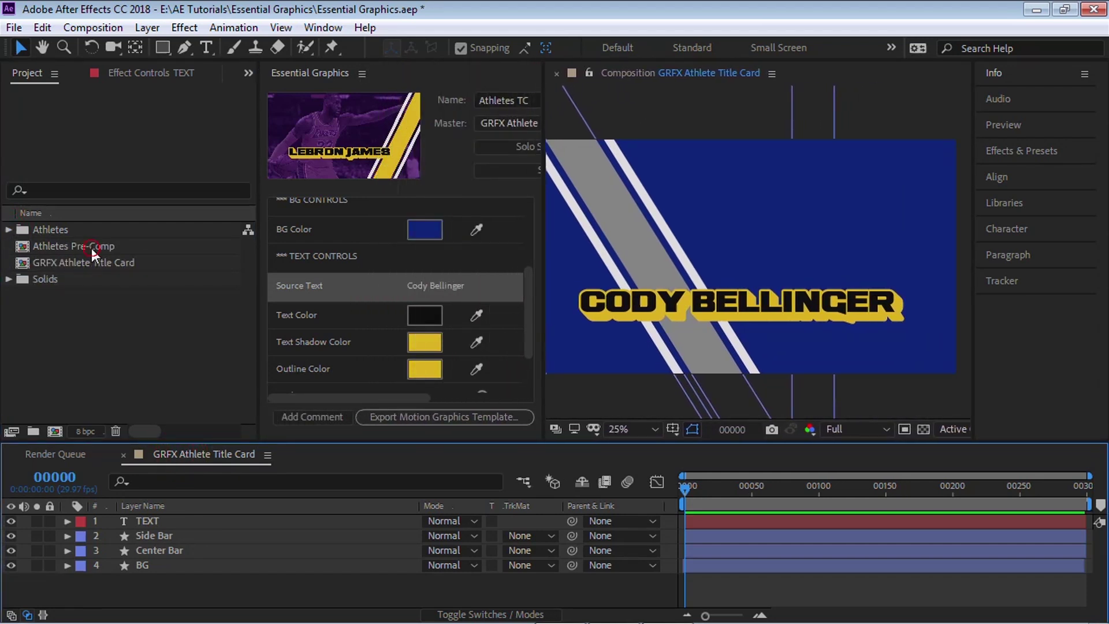
{"action": "left_click", "coordinate": [91, 248]}
{"action": "left_click_drag", "start_coordinate": [108, 251], "coordinate": [207, 556]}
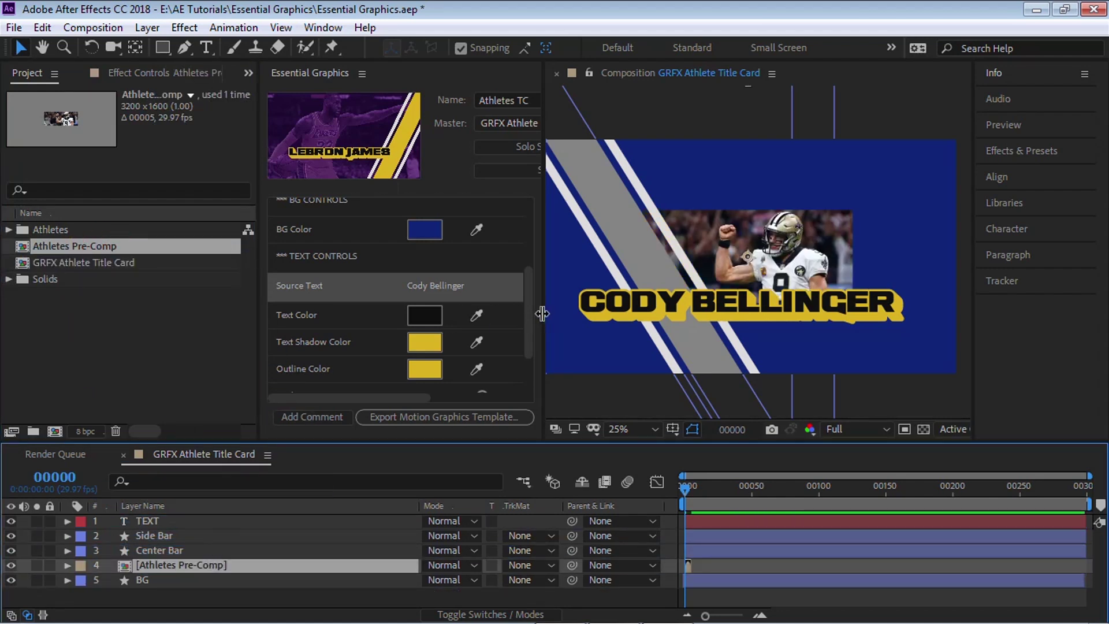
{"action": "left_click_drag", "start_coordinate": [544, 312], "coordinate": [452, 312]}
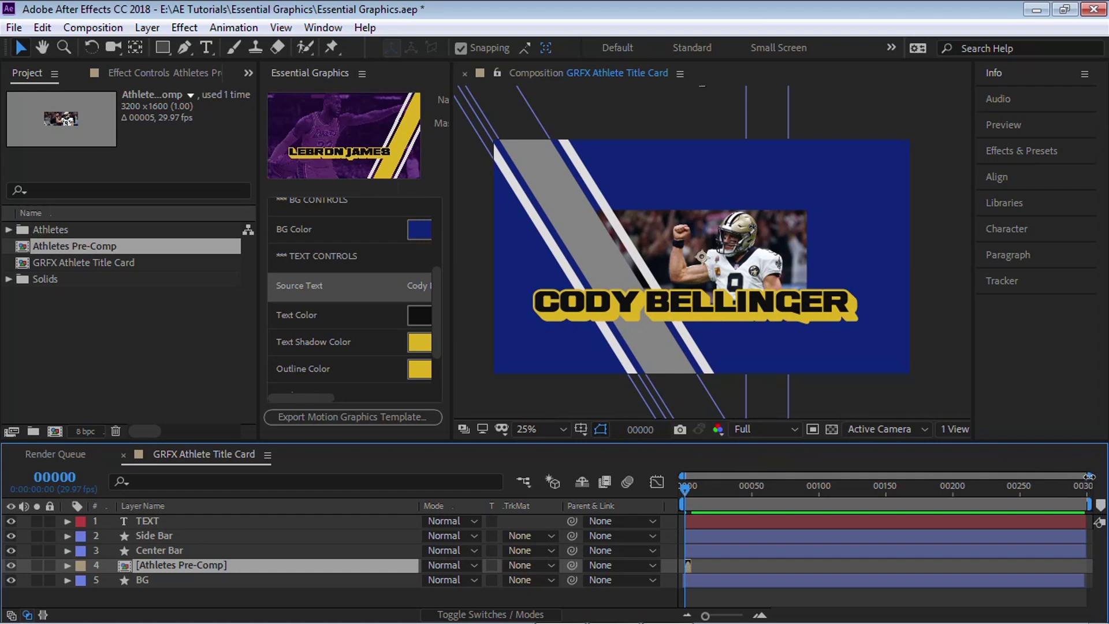
{"action": "left_click_drag", "start_coordinate": [1062, 471], "coordinate": [748, 475]}
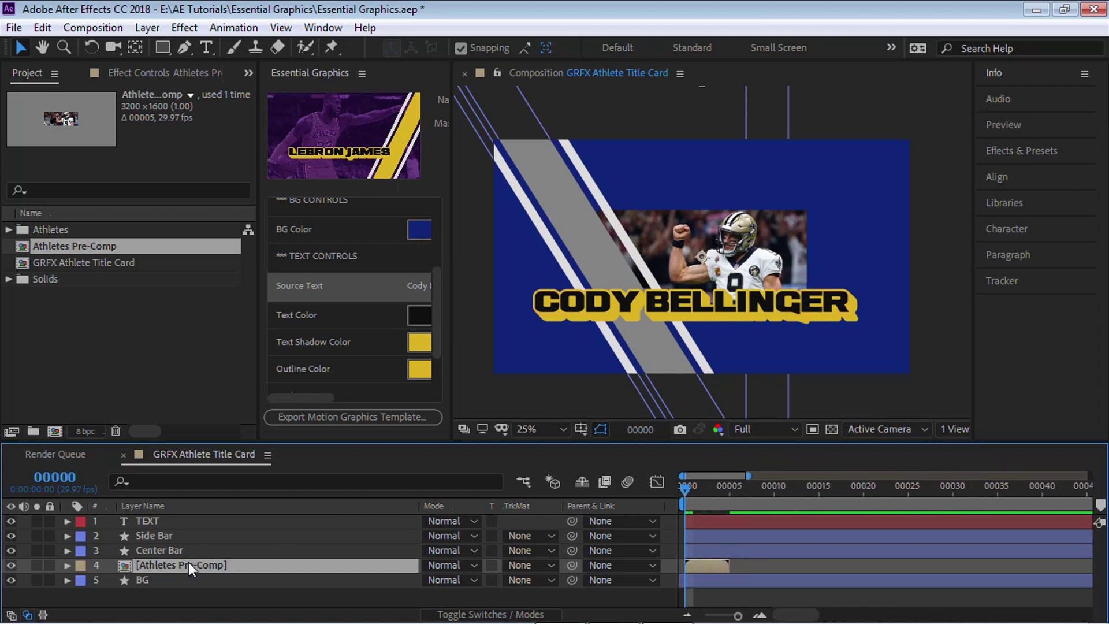
Step: Enable Time Remapping on the Athletes Pre-Comp layer and delete its end keyframe
{"action": "right_click", "coordinate": [218, 569]}
{"action": "mouse_move", "coordinate": [307, 207]}
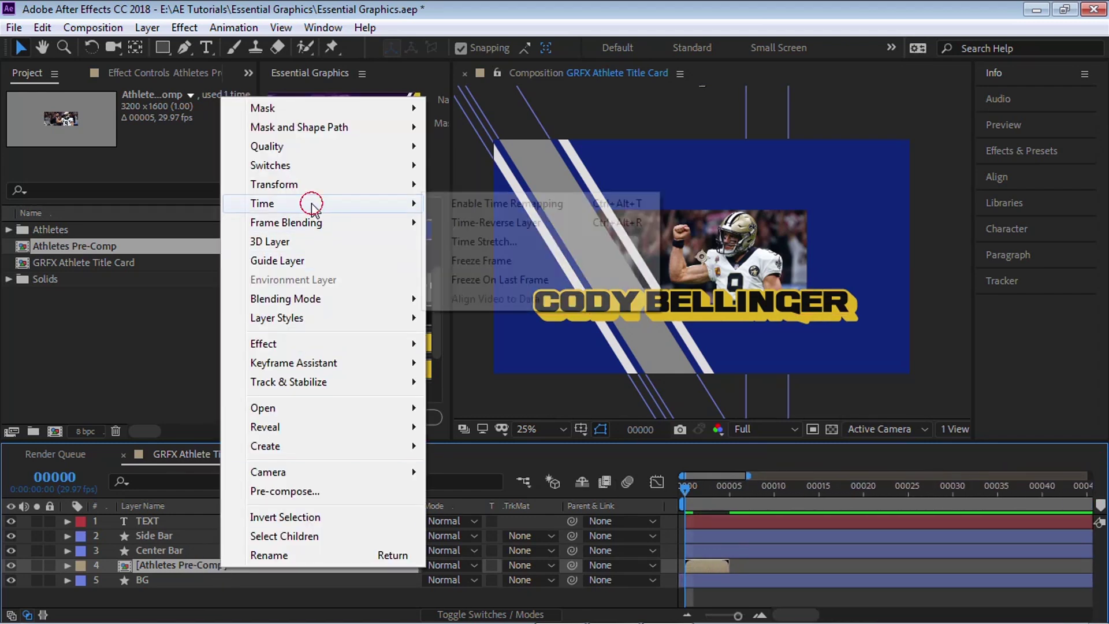
{"action": "left_click", "coordinate": [530, 209]}
{"action": "left_click_drag", "start_coordinate": [748, 572], "coordinate": [722, 587]}
{"action": "key", "text": "Delete"}
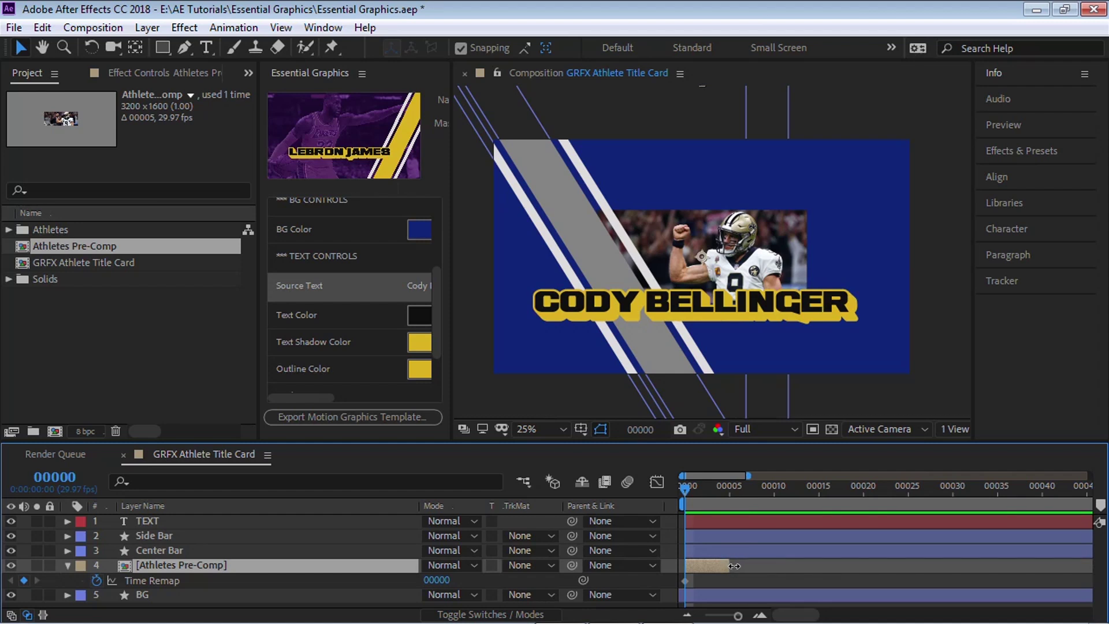
Step: Extend the pre-comp layer to the composition's end and scrub back to frame 0
{"action": "left_click_drag", "start_coordinate": [734, 564], "coordinate": [982, 569]}
{"action": "left_click_drag", "start_coordinate": [749, 475], "coordinate": [1089, 476]}
{"action": "left_click_drag", "start_coordinate": [731, 565], "coordinate": [1090, 566]}
{"action": "left_click", "coordinate": [1064, 485]}
{"action": "left_click_drag", "start_coordinate": [1064, 490], "coordinate": [645, 501]}
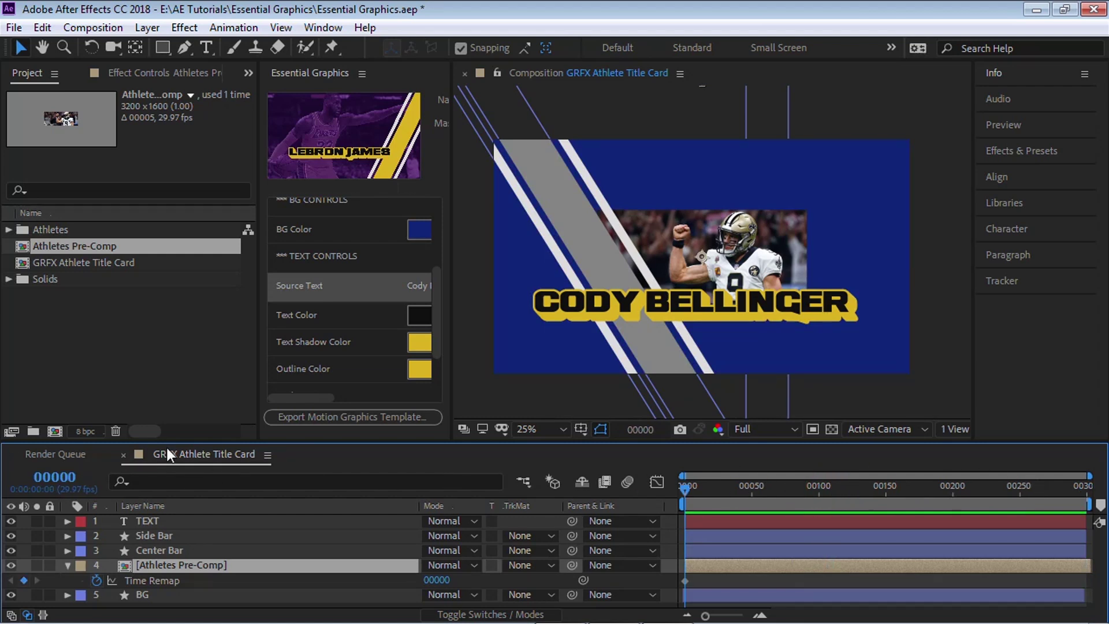
Step: In Athletes Pre-Comp, restack the baseball, soccer and basketball photo layers into frame order
{"action": "double_click", "coordinate": [176, 566]}
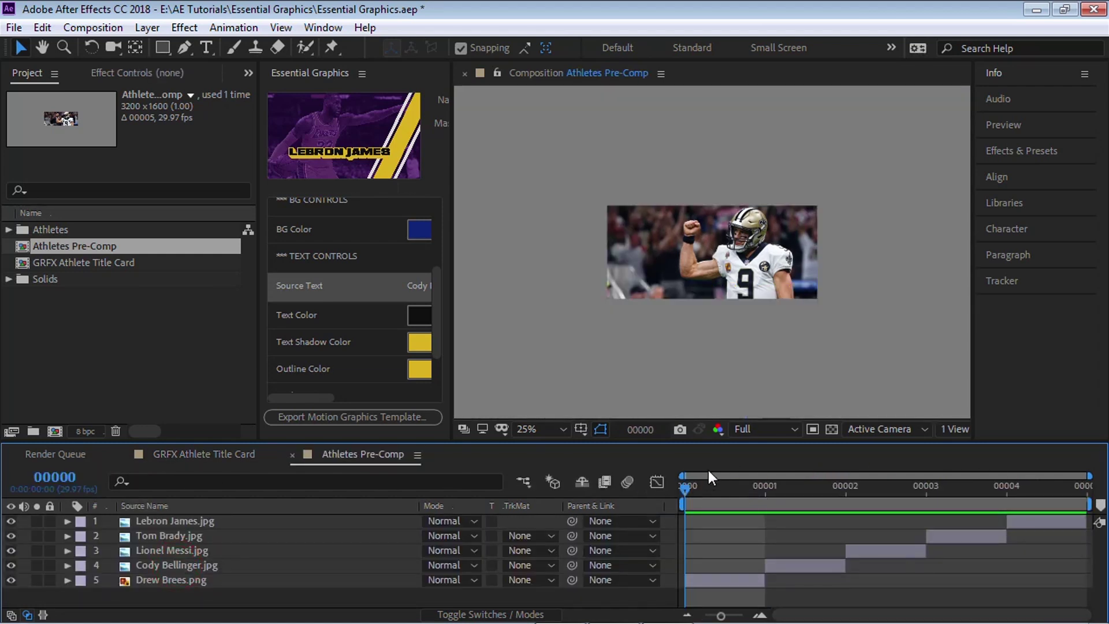
{"action": "left_click_drag", "start_coordinate": [682, 484], "coordinate": [779, 491]}
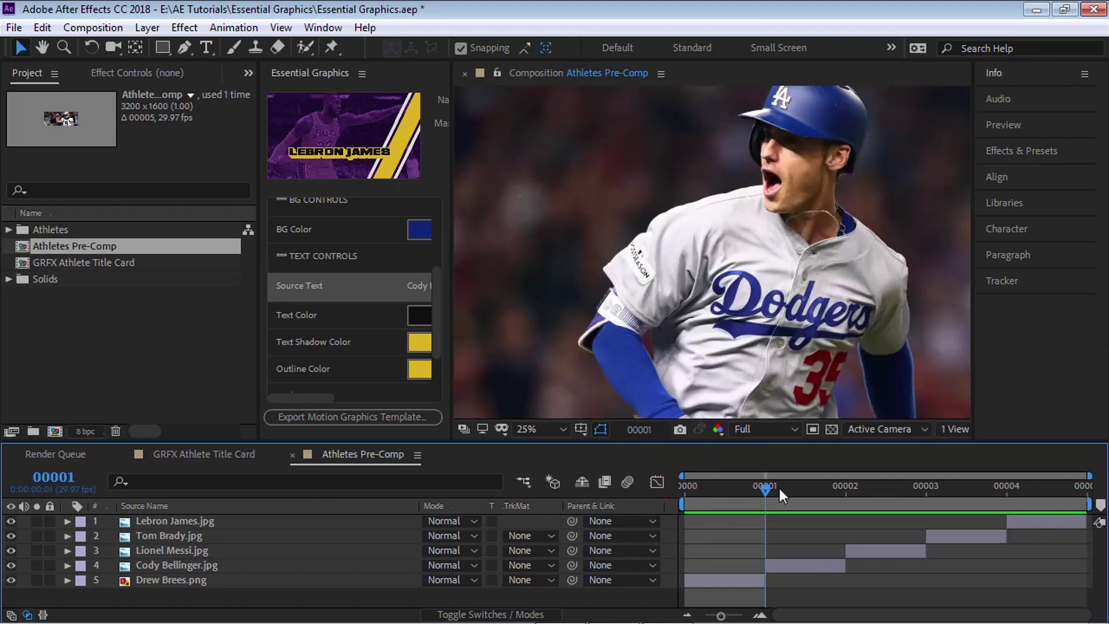
{"action": "left_click", "coordinate": [840, 499]}
{"action": "left_click_drag", "start_coordinate": [186, 565], "coordinate": [194, 584]}
{"action": "left_click_drag", "start_coordinate": [182, 534], "coordinate": [194, 581]}
{"action": "left_click_drag", "start_coordinate": [186, 522], "coordinate": [207, 580]}
Step: Check each photo layer against frames 1–3, then return to the GRFX Athlete Title Card
{"action": "left_click", "coordinate": [163, 521]}
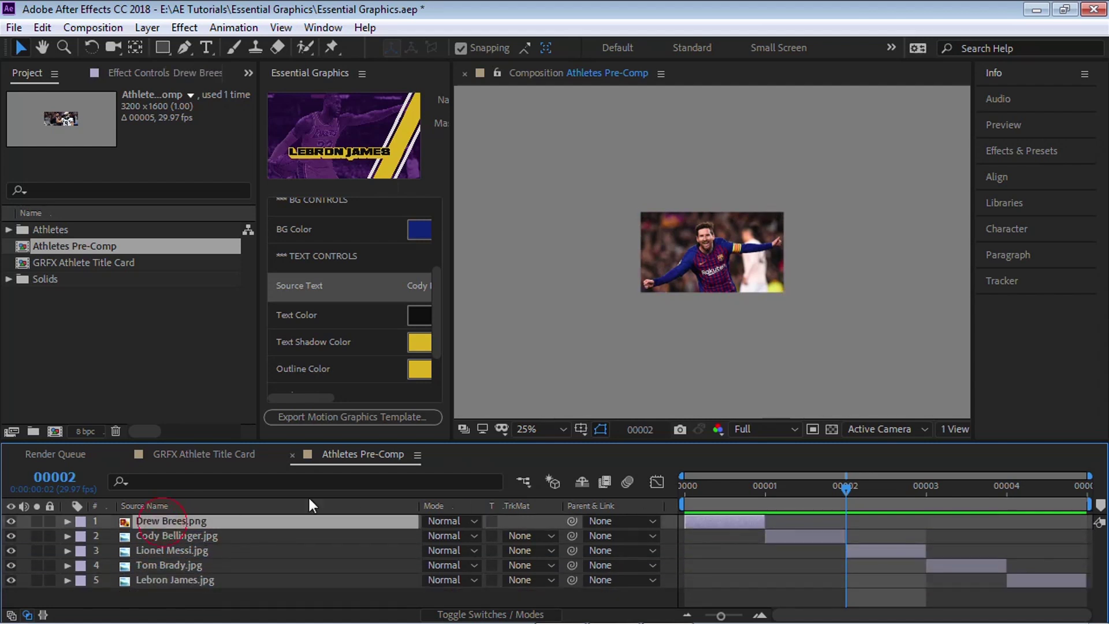
{"action": "left_click", "coordinate": [186, 536]}
{"action": "left_click", "coordinate": [781, 495]}
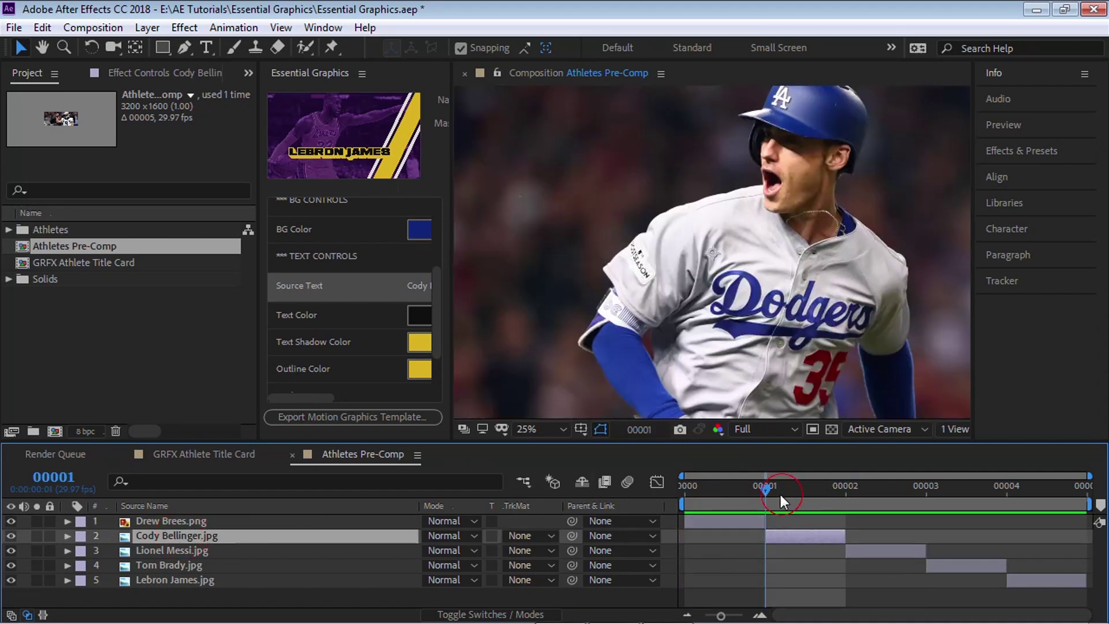
{"action": "left_click", "coordinate": [260, 550]}
{"action": "left_click", "coordinate": [850, 493]}
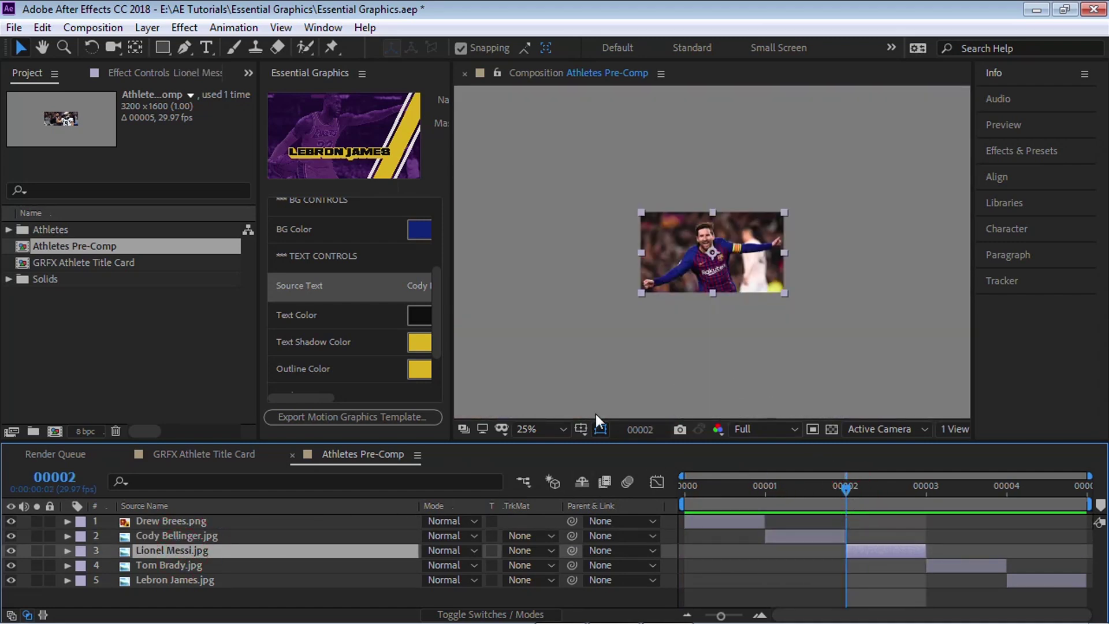
{"action": "left_click", "coordinate": [186, 566]}
{"action": "left_click", "coordinate": [929, 490]}
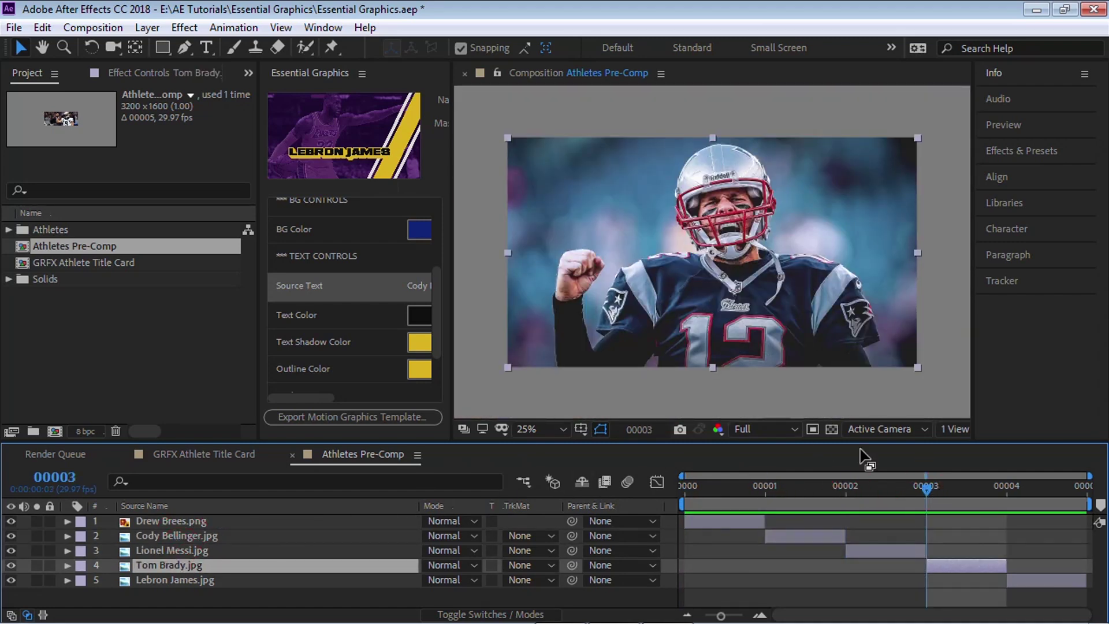
{"action": "left_click", "coordinate": [247, 455]}
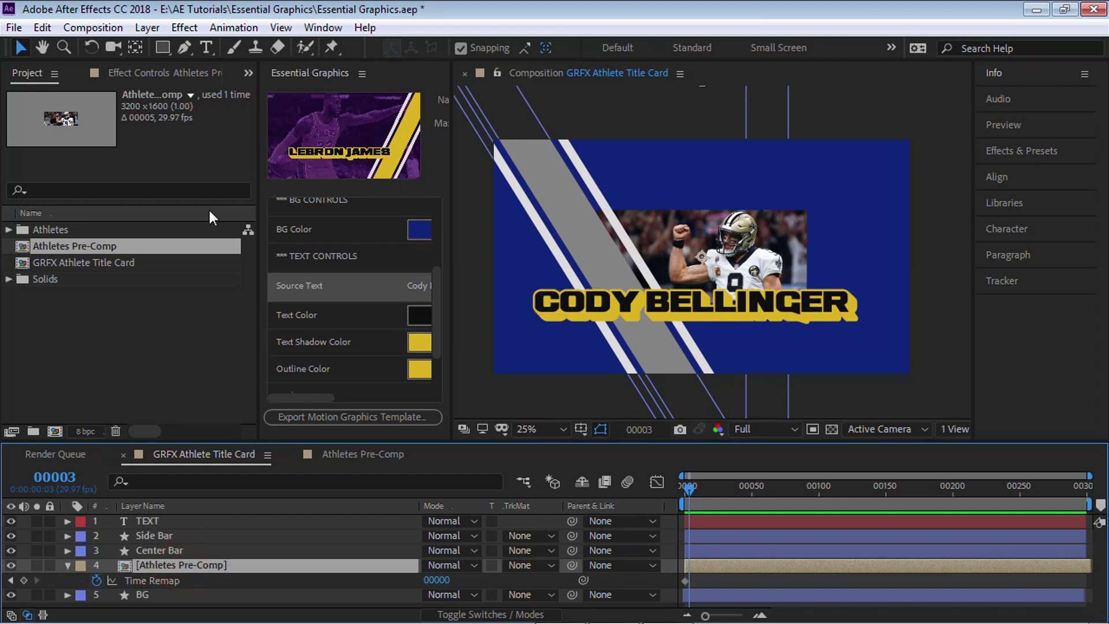
Step: Add a Slider Control to the Athletes Pre-Comp layer and rename it BG Image
{"action": "left_click", "coordinate": [195, 34]}
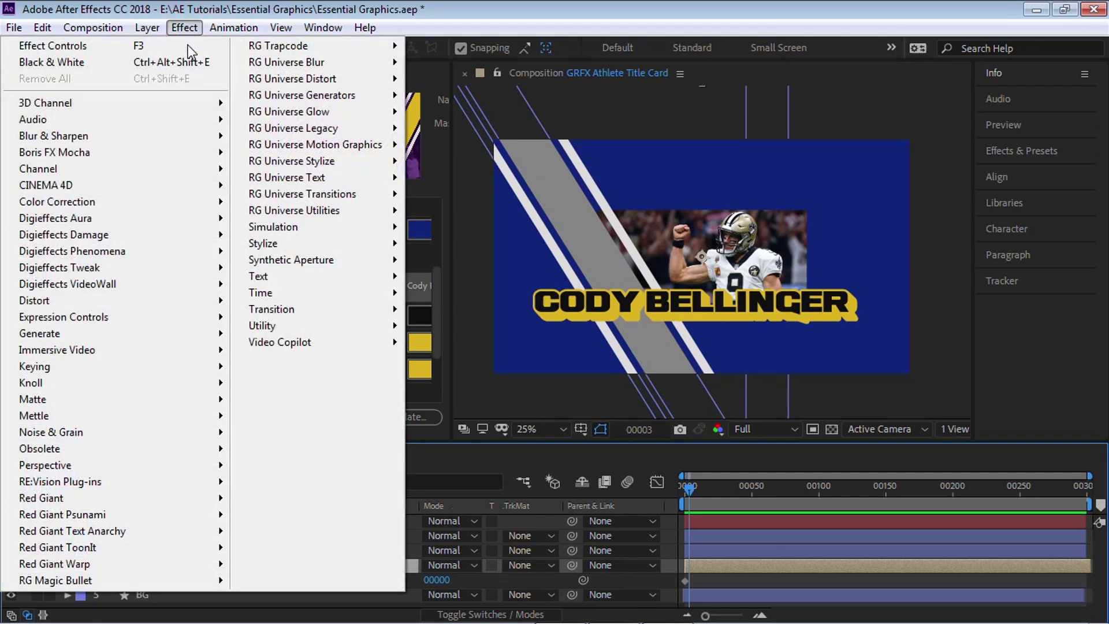
{"action": "mouse_move", "coordinate": [137, 314]}
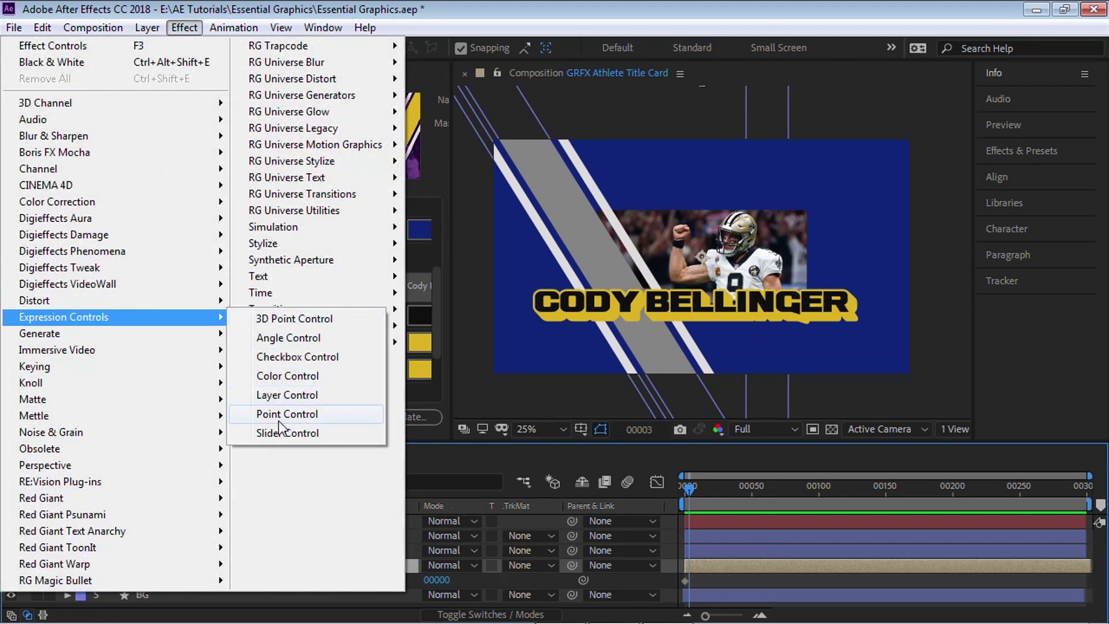
{"action": "left_click", "coordinate": [296, 432]}
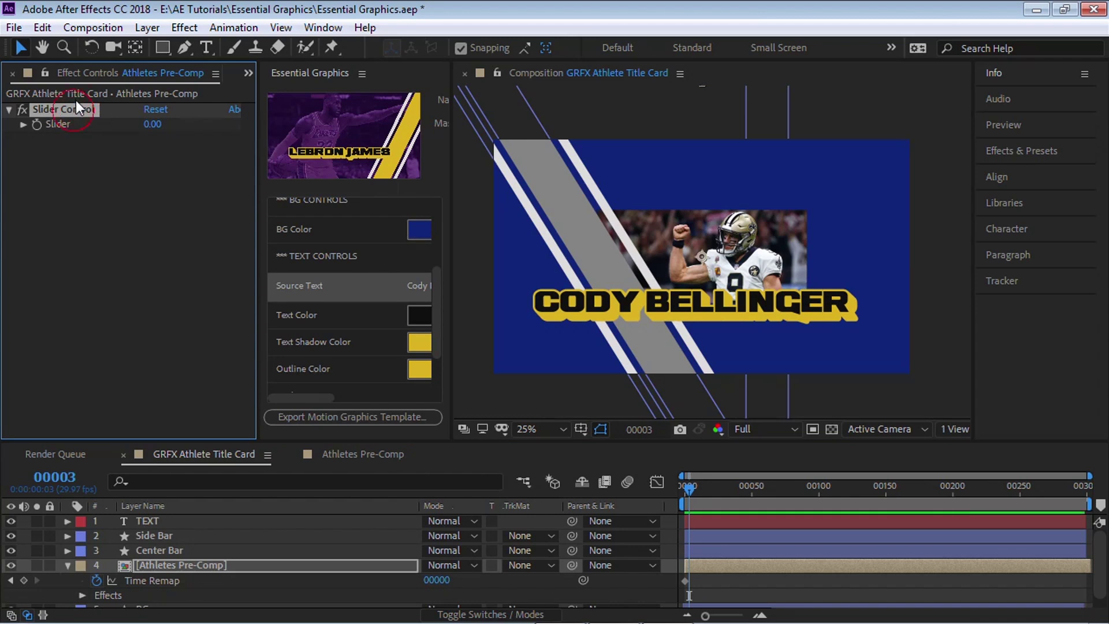
{"action": "key", "text": "Return"}
{"action": "type", "text": "BG "}
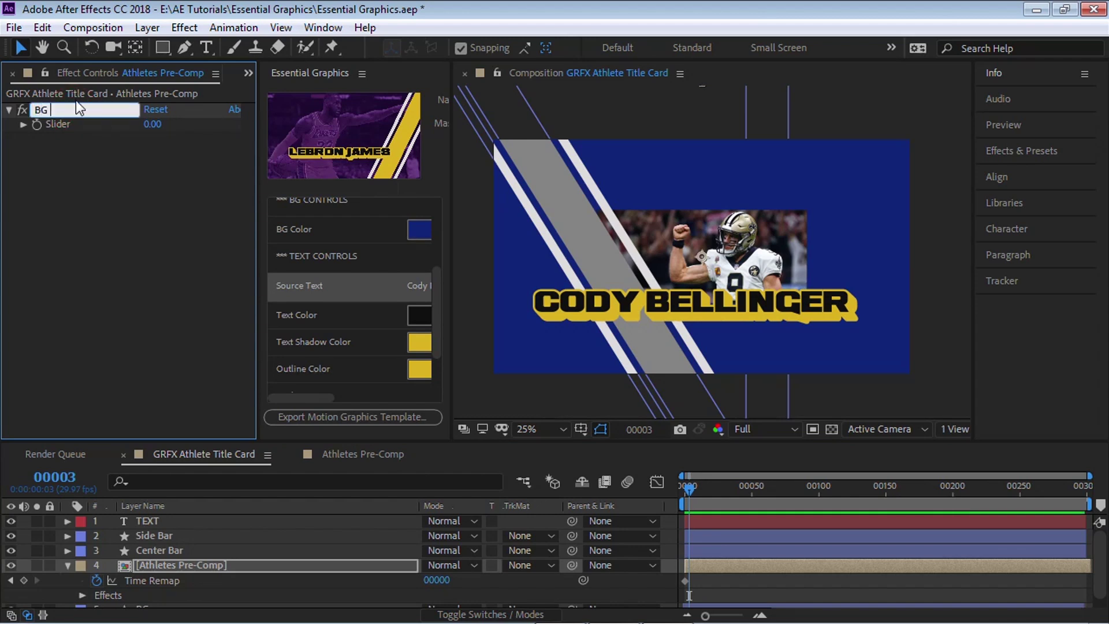
{"action": "type", "text": "Image"}
{"action": "key", "text": "Return"}
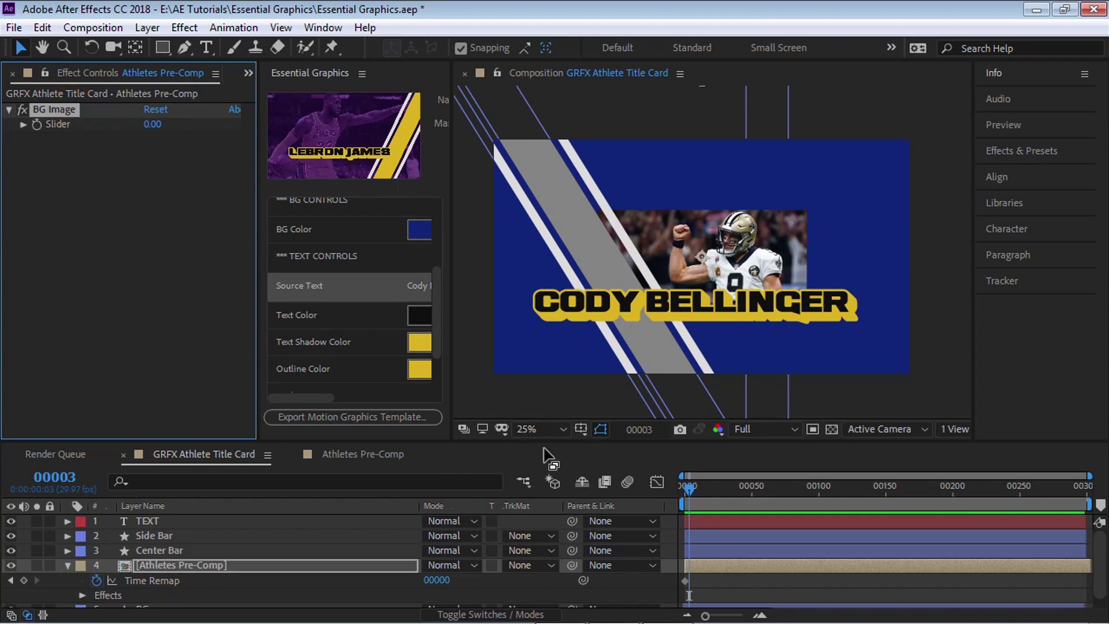
{"action": "left_click_drag", "start_coordinate": [547, 443], "coordinate": [554, 362]}
Step: At frame 0, add a Time Remap expression, enlarge its box, and start it with f=
{"action": "left_click_drag", "start_coordinate": [690, 404], "coordinate": [629, 393]}
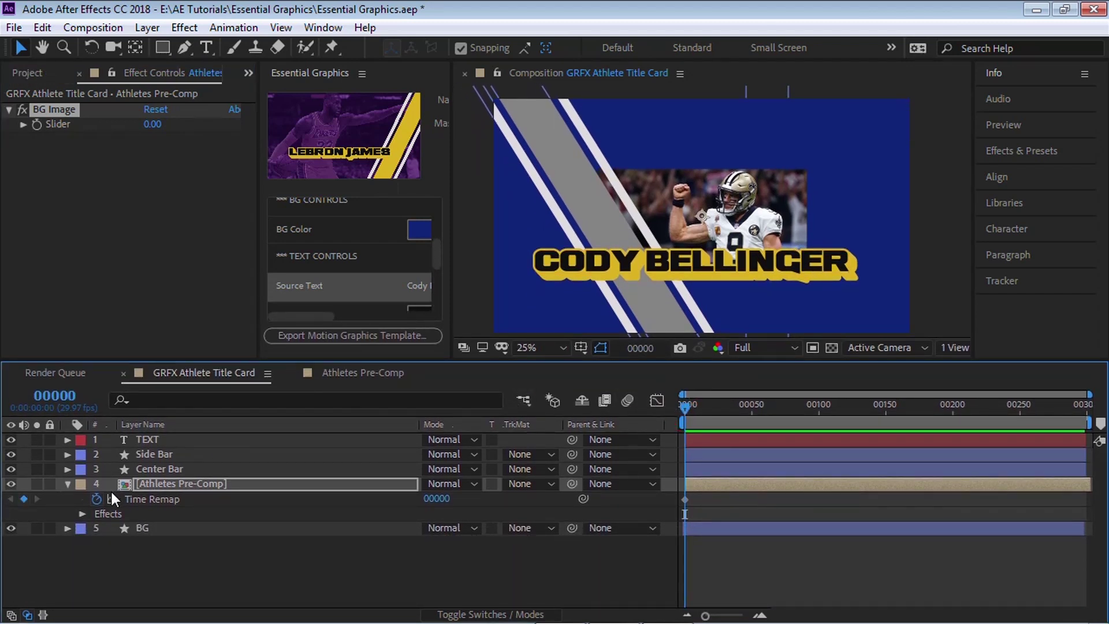
{"action": "left_click", "coordinate": [96, 499], "text": "alt"}
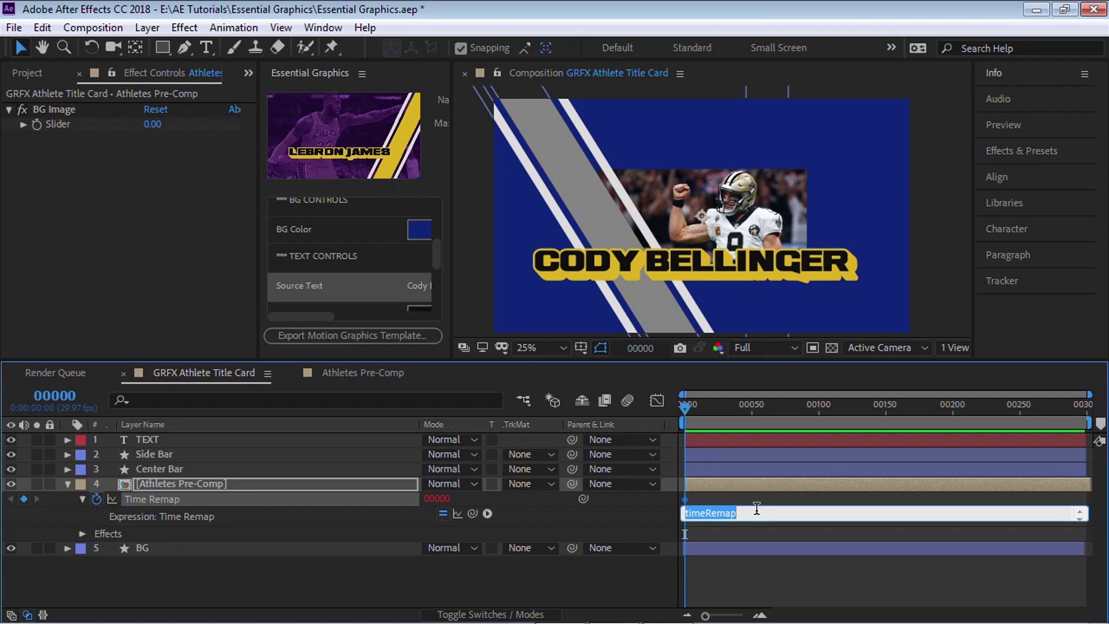
{"action": "left_click_drag", "start_coordinate": [757, 520], "coordinate": [760, 565]}
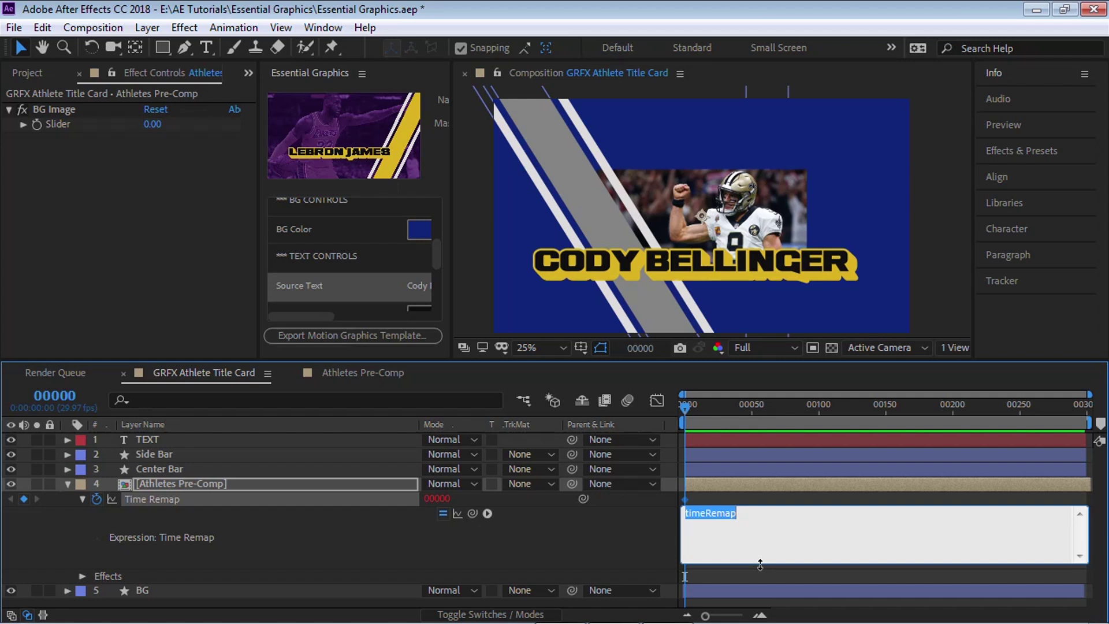
{"action": "type", "text": "f"}
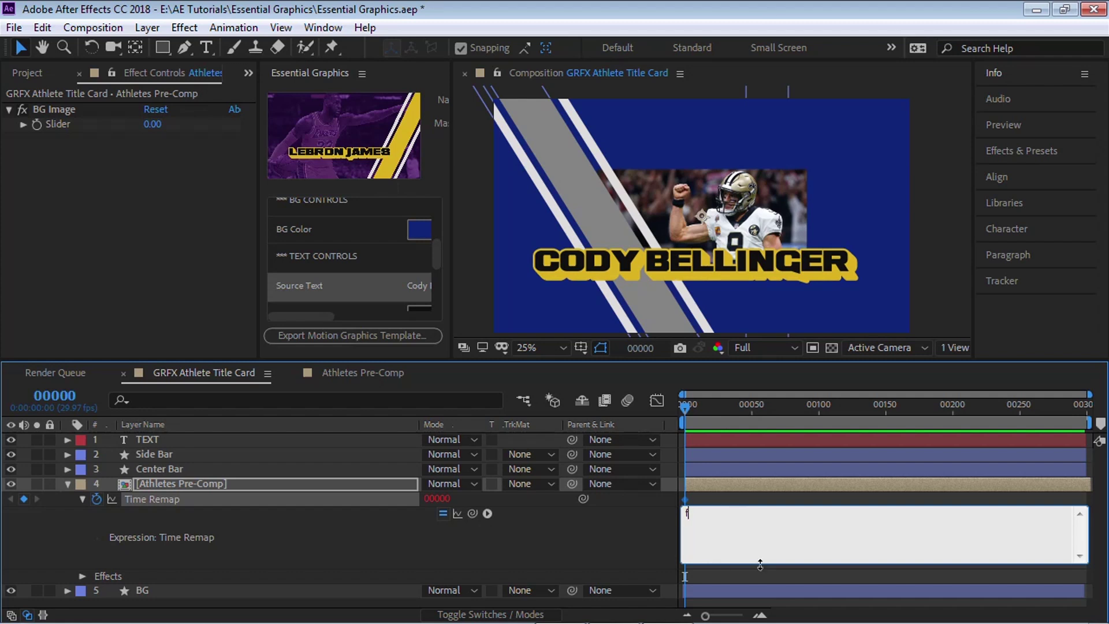
{"action": "type", "text": "="}
Step: Pick-whip f= to the BG Image slider and end the line with a semicolon
{"action": "left_click_drag", "start_coordinate": [472, 513], "coordinate": [60, 124]}
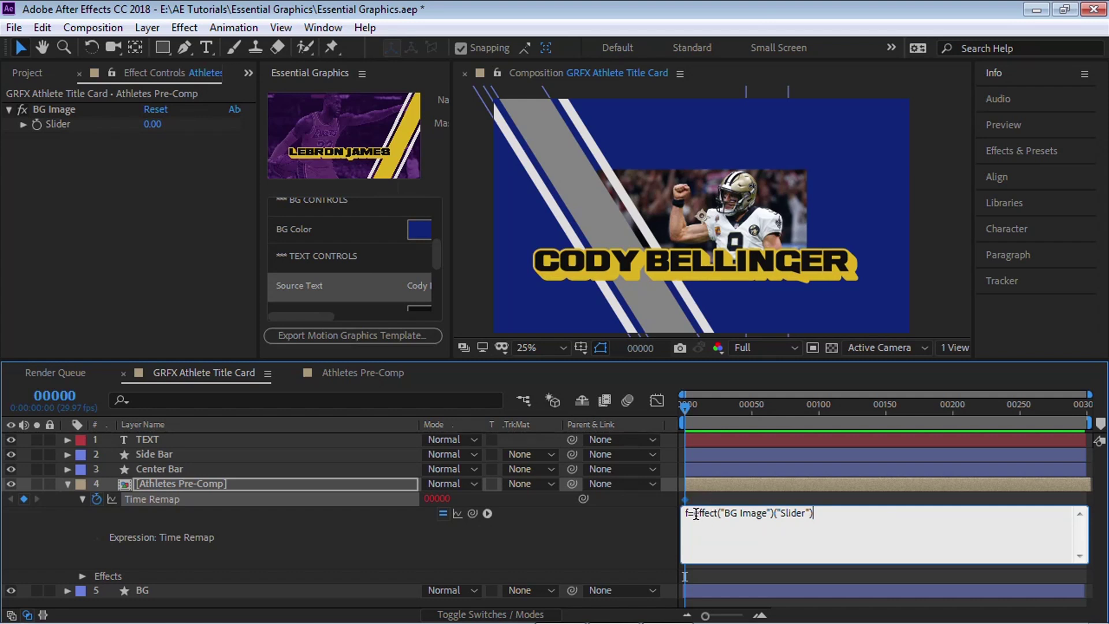
{"action": "left_click_drag", "start_coordinate": [695, 513], "coordinate": [818, 516]}
{"action": "left_click", "coordinate": [820, 514]}
{"action": "type", "text": ";"}
{"action": "key", "text": "Return"}
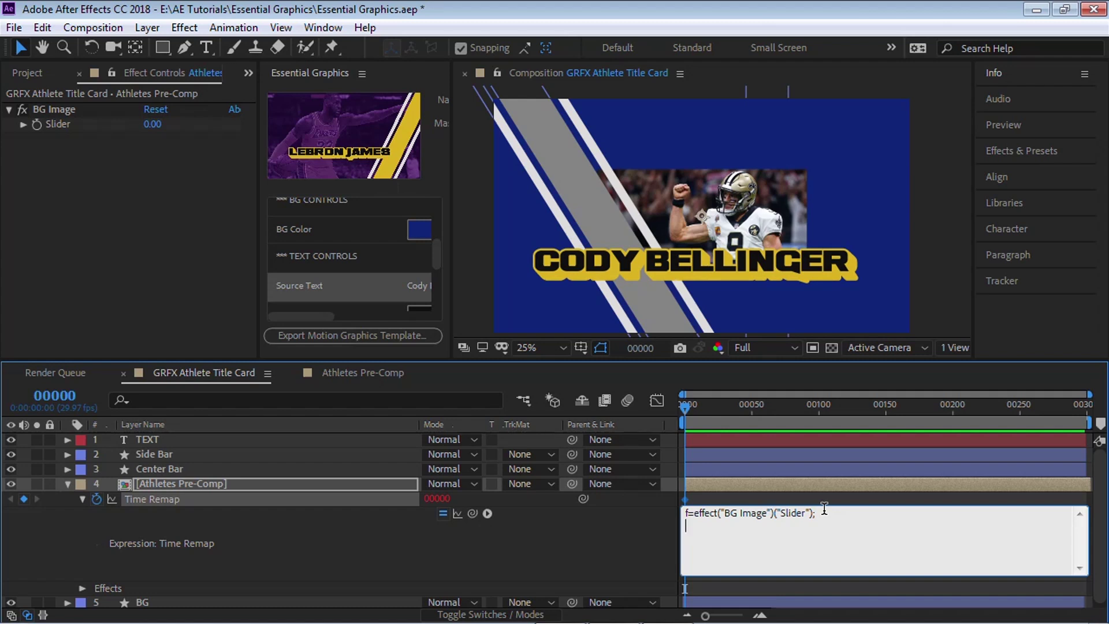
Step: Type the second expression line if (f>5) {f=5}; to cap the slider at 5
{"action": "type", "text": "if (f>5"}
{"action": "type", "text": ") {f=5};"}
{"action": "left_click_drag", "start_coordinate": [694, 526], "coordinate": [698, 526]}
{"action": "double_click", "coordinate": [708, 526]}
{"action": "left_click", "coordinate": [717, 526]}
{"action": "type", "text": "{"}
Step: Fix the braces so line two reads {f=5}; and begin a third line
{"action": "left_click", "coordinate": [727, 526]}
{"action": "type", "text": "}"}
{"action": "double_click", "coordinate": [731, 527]}
{"action": "left_click", "coordinate": [737, 527]}
{"action": "type", "text": ";"}
{"action": "mouse_move", "coordinate": [741, 526]}
{"action": "left_mouse_down"}
{"action": "mouse_move", "coordinate": [690, 529]}
{"action": "mouse_move", "coordinate": [746, 527]}
{"action": "left_mouse_up"}
{"action": "double_click", "coordinate": [708, 526]}
{"action": "left_click", "coordinate": [730, 526]}
{"action": "left_click", "coordinate": [741, 527]}
{"action": "key", "text": "Return"}
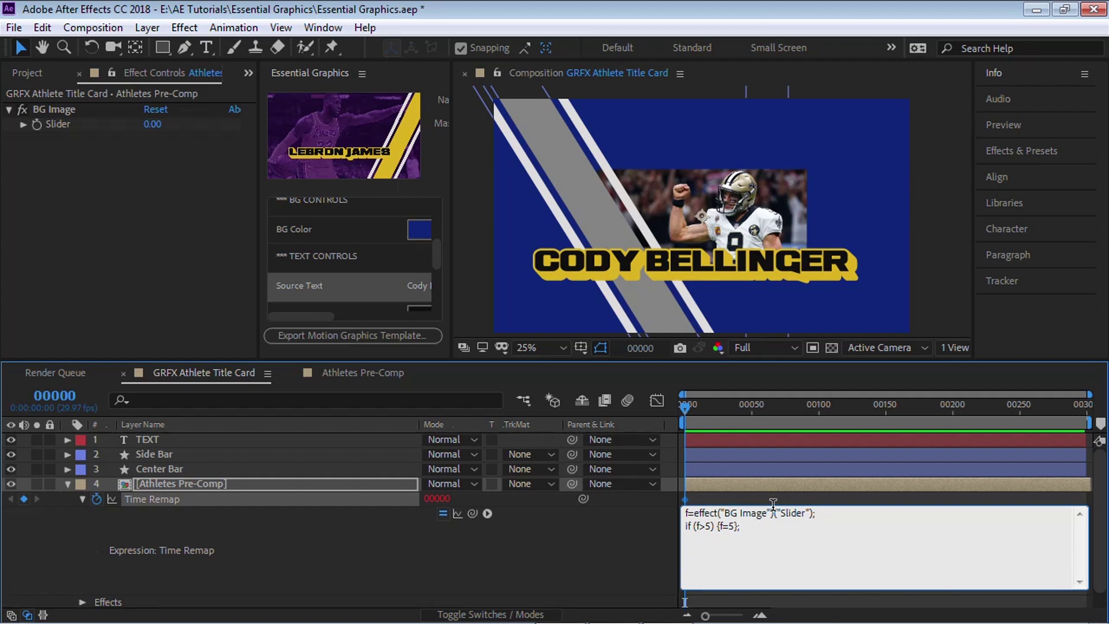
Step: Insert framesToTime(frames, fps = 1.0 / thisComp.frameDuration) as the expression's third line
{"action": "left_click", "coordinate": [487, 513]}
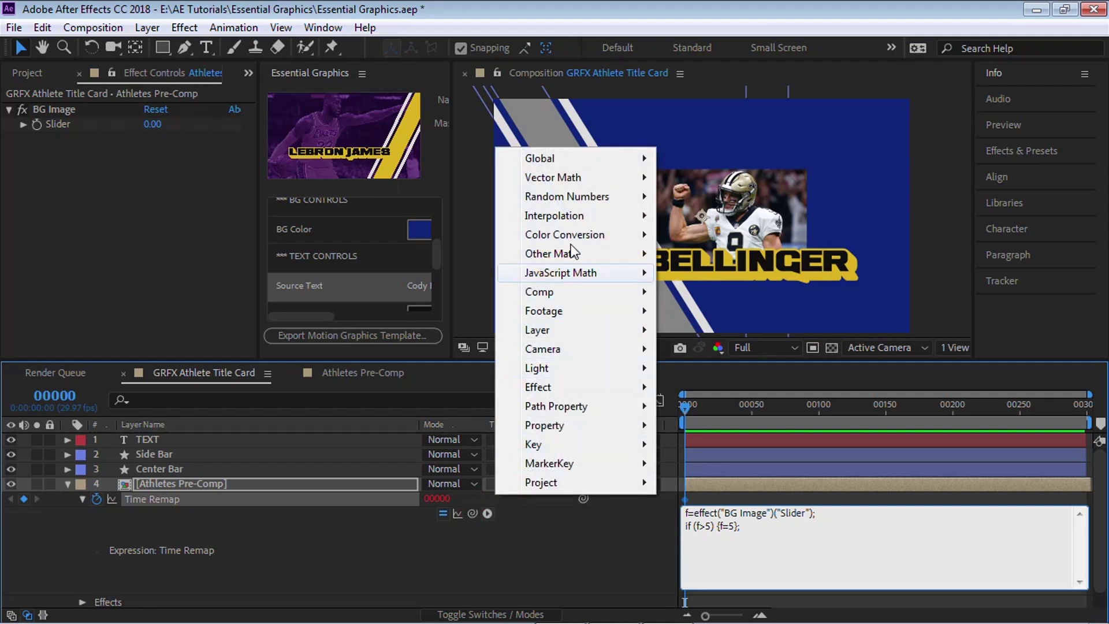
{"action": "mouse_move", "coordinate": [555, 159]}
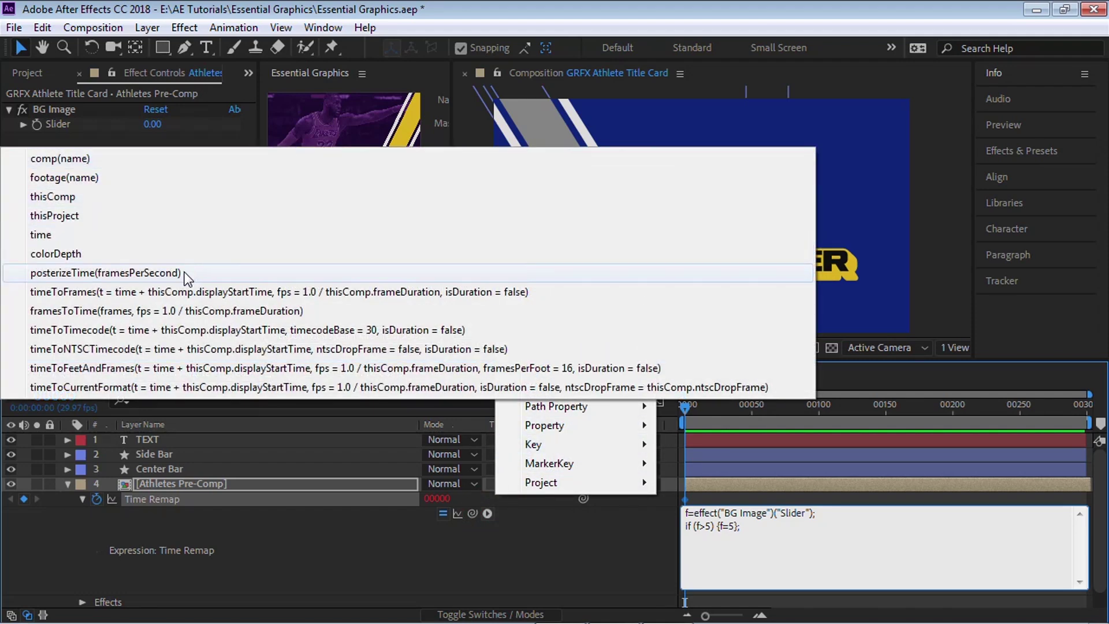
{"action": "left_click", "coordinate": [146, 314]}
{"action": "left_click", "coordinate": [748, 538]}
{"action": "left_click_drag", "start_coordinate": [749, 539], "coordinate": [935, 540]}
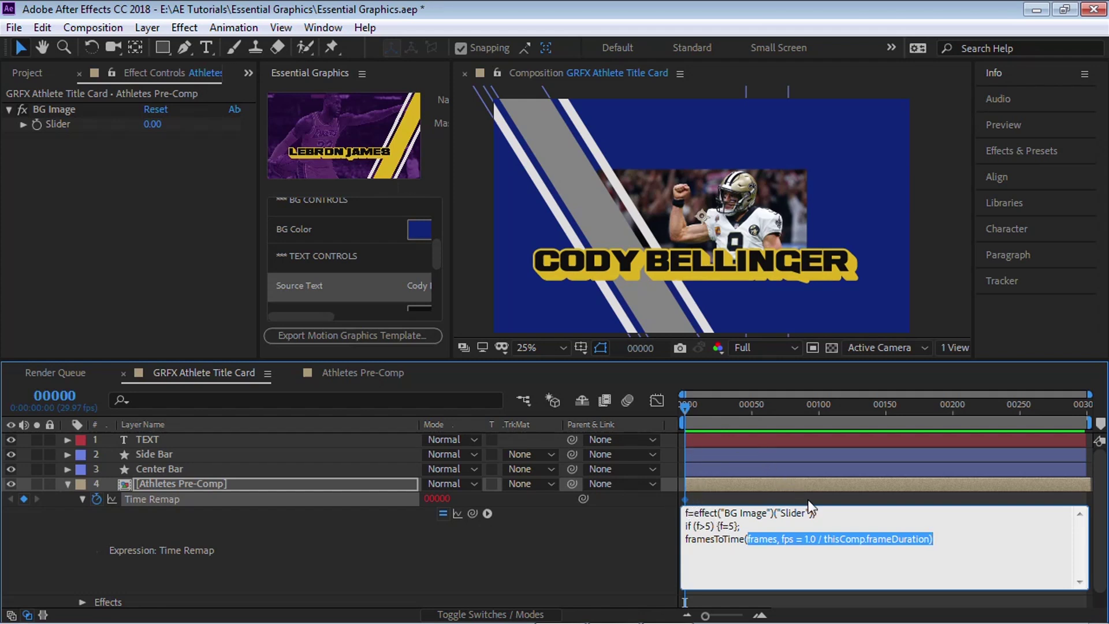
{"action": "left_click", "coordinate": [936, 540]}
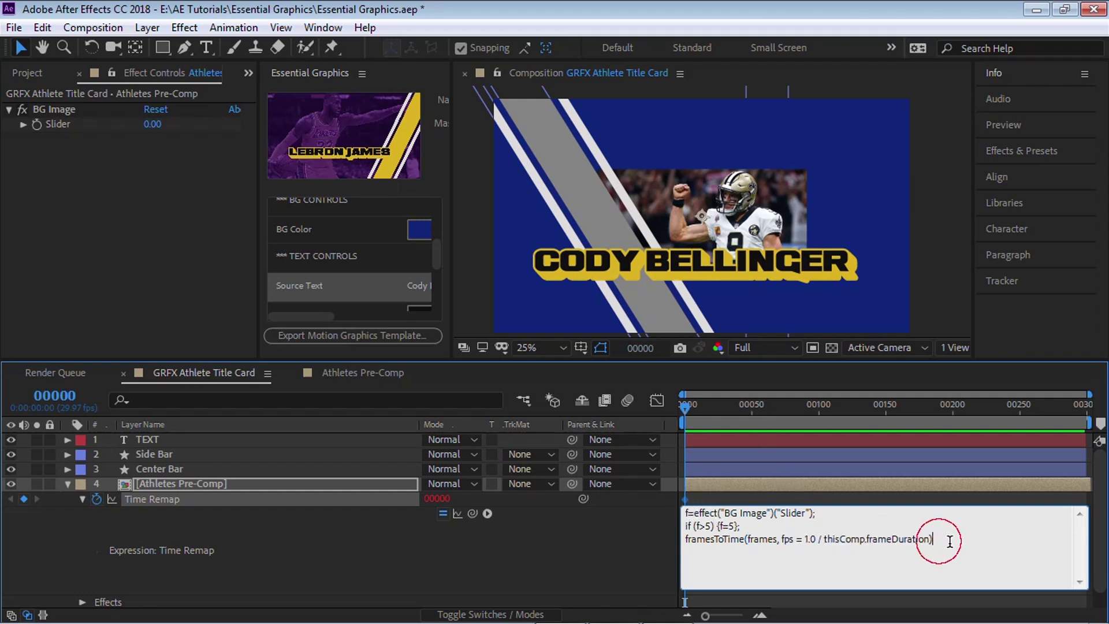
Step: Confirm each athlete photo in Athletes Pre-Comp lasts one frame across frames 0–3, then return to the title card
{"action": "left_click", "coordinate": [369, 373]}
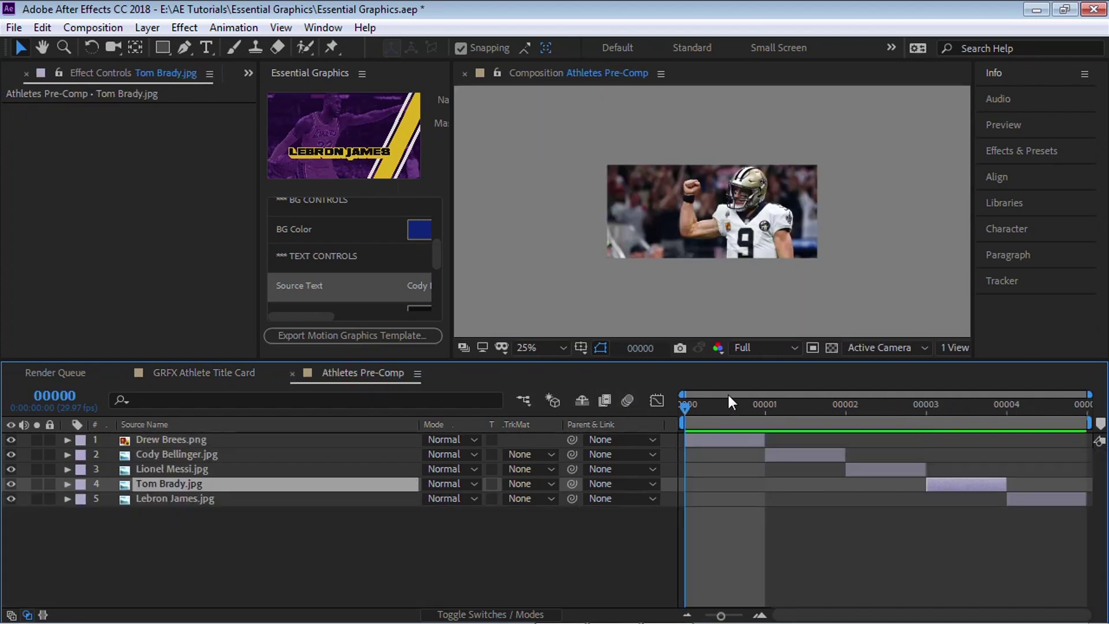
{"action": "left_click", "coordinate": [179, 439]}
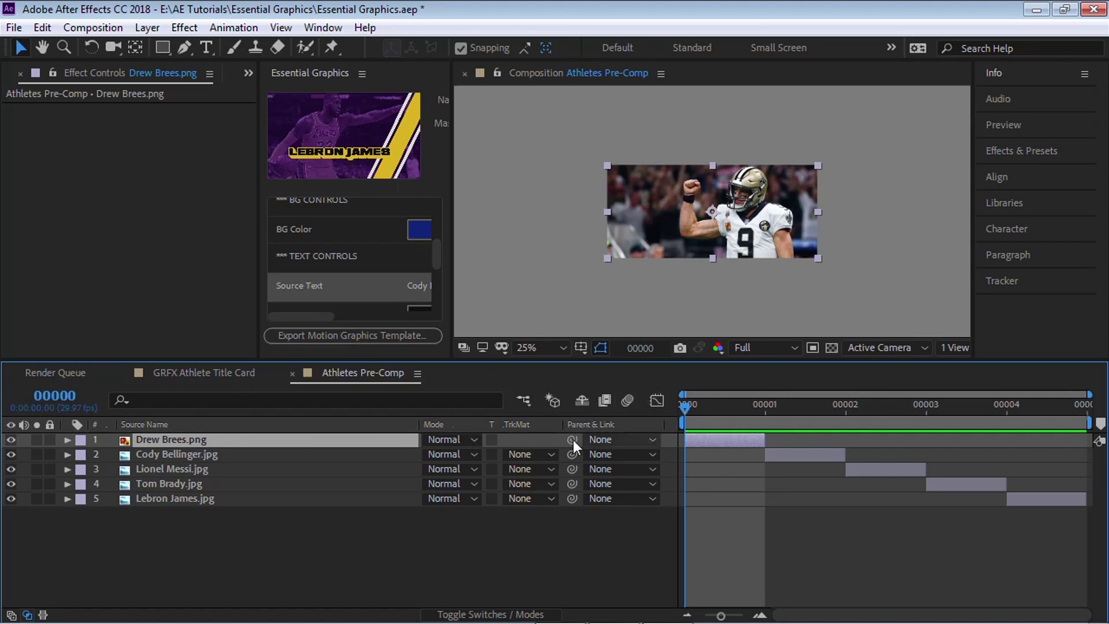
{"action": "left_click", "coordinate": [193, 455]}
{"action": "left_click", "coordinate": [778, 407]}
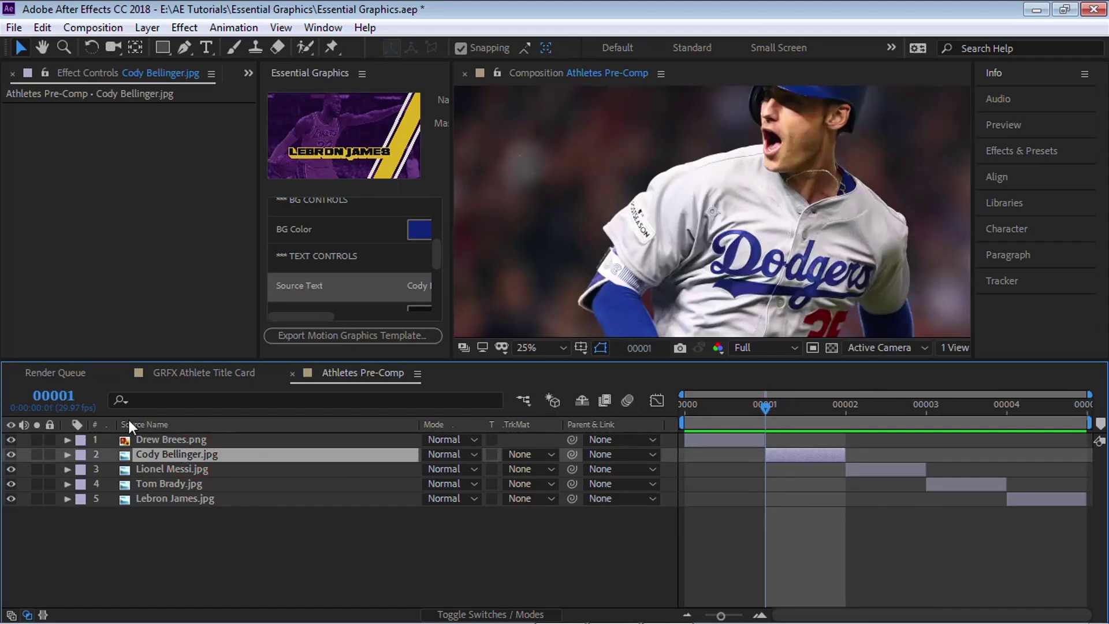
{"action": "left_click", "coordinate": [165, 469]}
{"action": "left_click", "coordinate": [873, 408]}
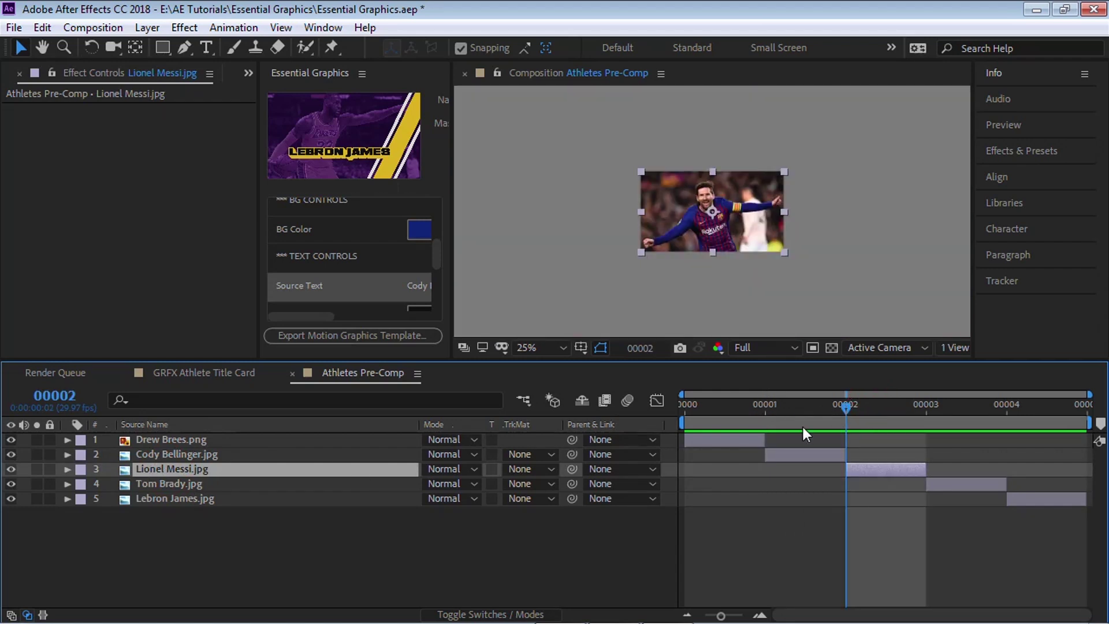
{"action": "left_click", "coordinate": [685, 404]}
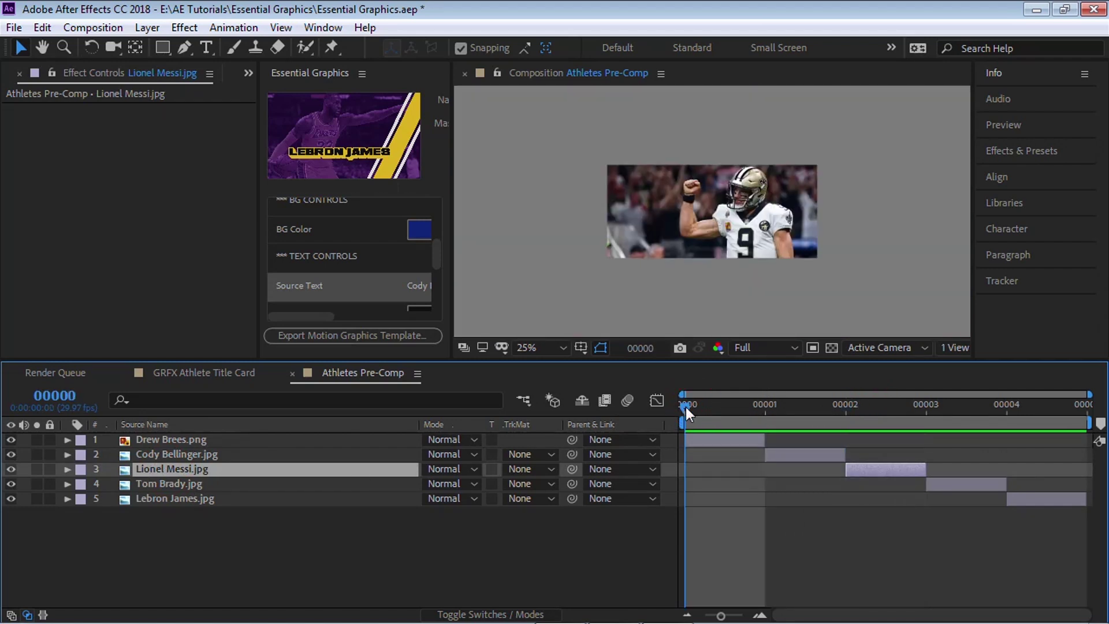
{"action": "left_click", "coordinate": [926, 406]}
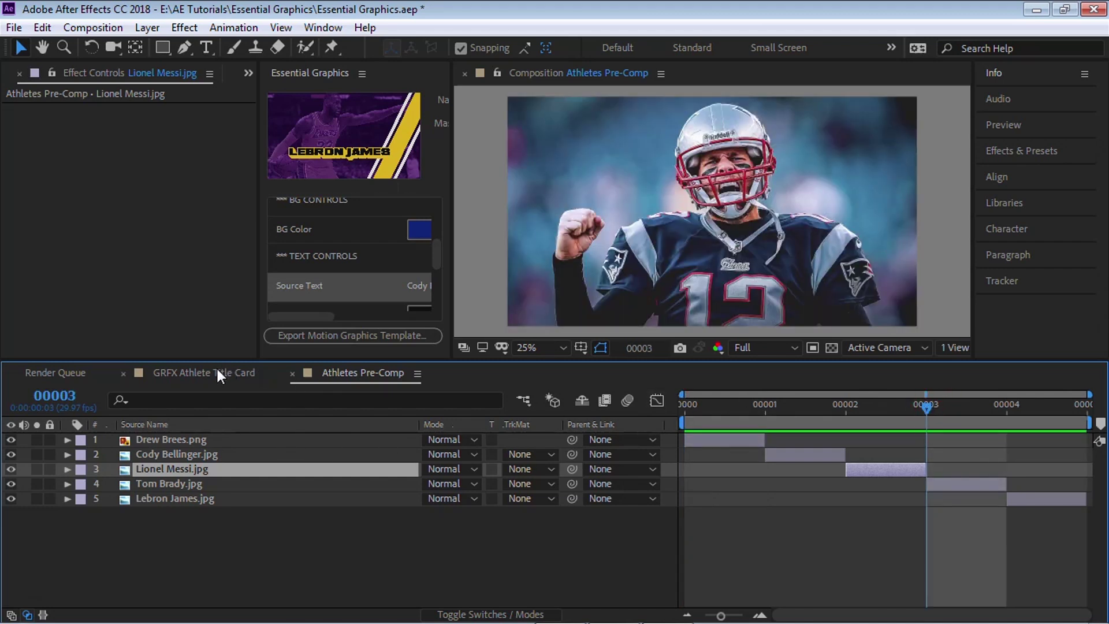
{"action": "left_click", "coordinate": [199, 371]}
{"action": "left_click", "coordinate": [789, 512]}
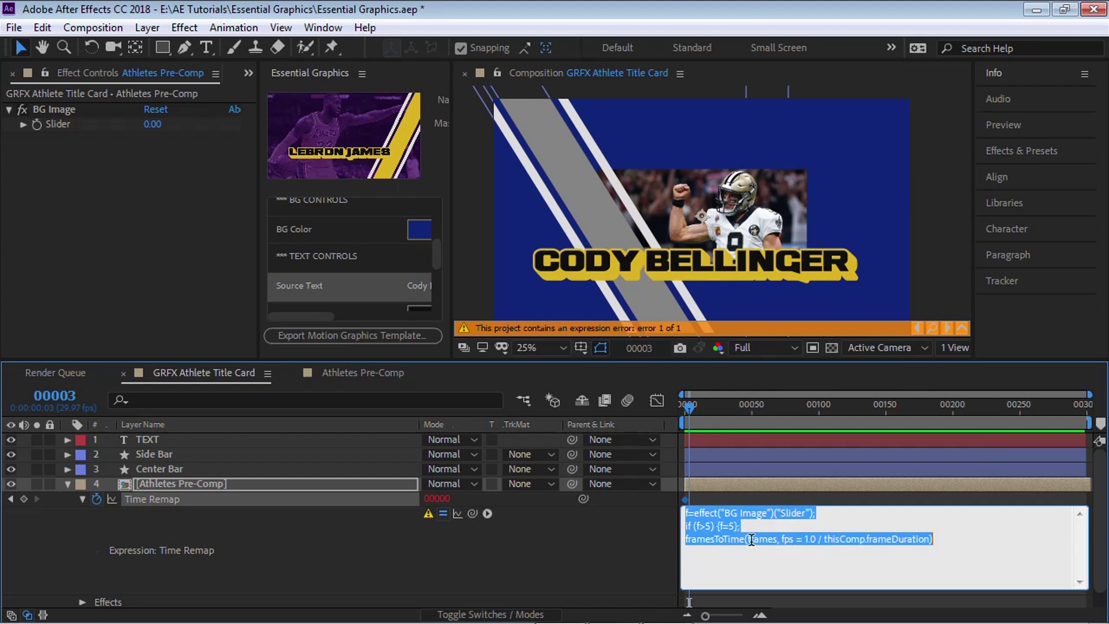
Step: Replace the framesToTime arguments with f-1,29.97 and commit the expression
{"action": "left_click_drag", "start_coordinate": [749, 539], "coordinate": [945, 539]}
{"action": "key", "text": "BackSpace"}
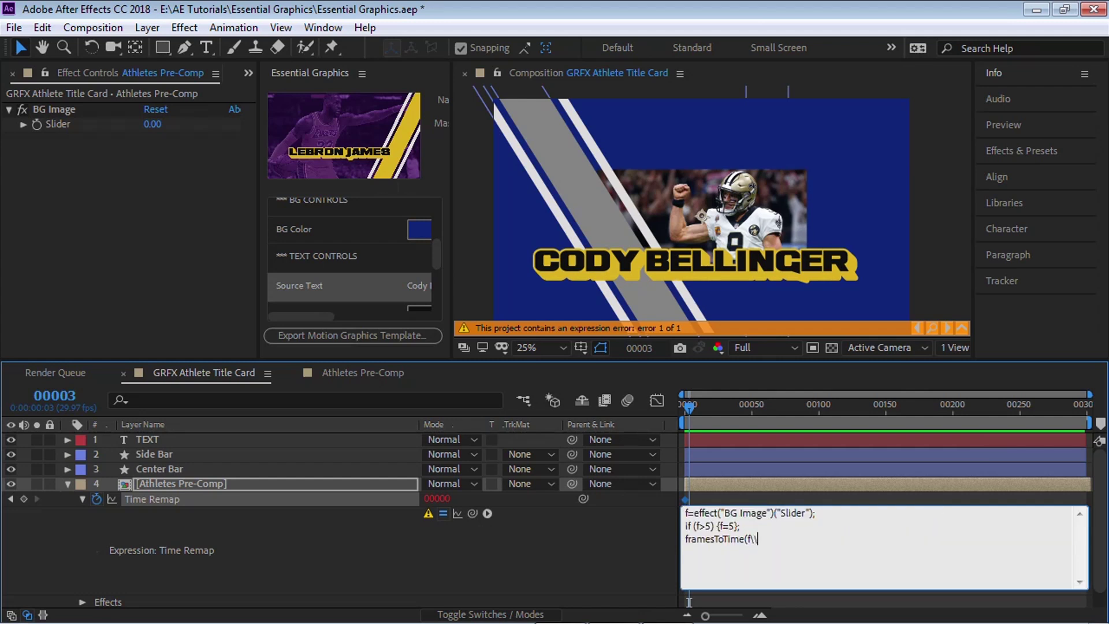
{"action": "type", "text": "\\"}
{"action": "key", "text": "BackSpace"}
{"action": "type", "text": "-1,29.97);"}
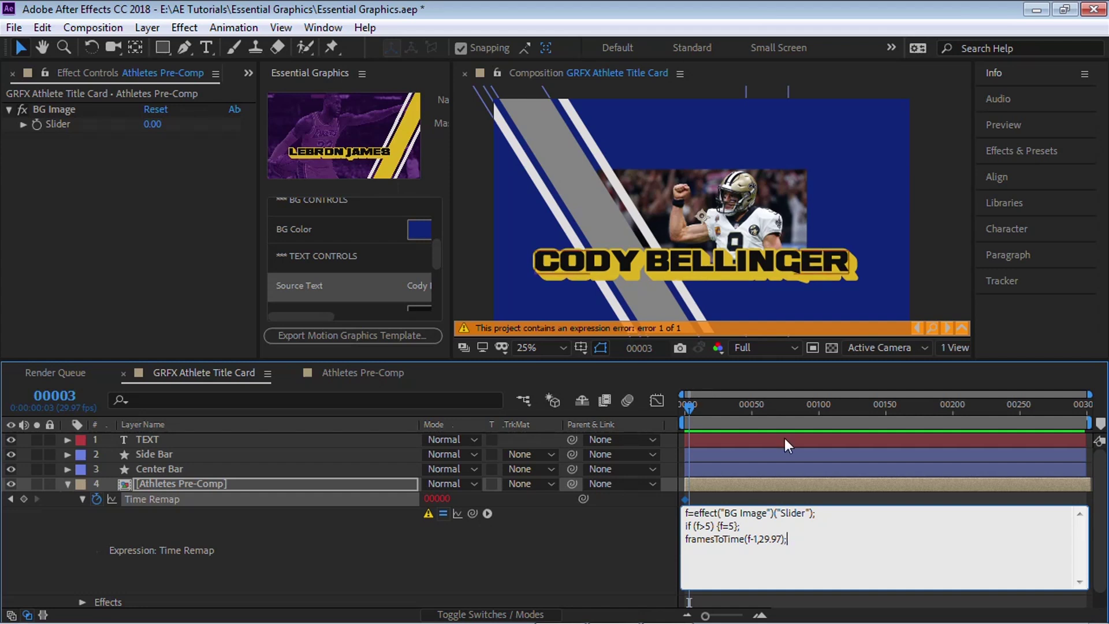
{"action": "left_click", "coordinate": [755, 404]}
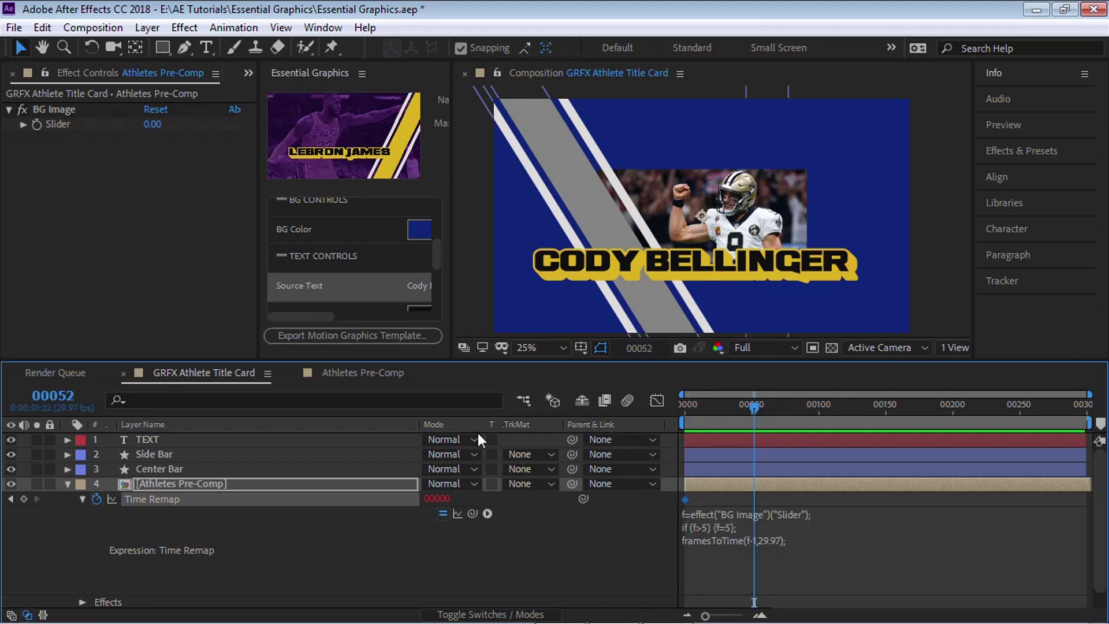
Step: Test the BG Image slider at values 1, 2 and 3 to swap photos
{"action": "left_click", "coordinate": [56, 109]}
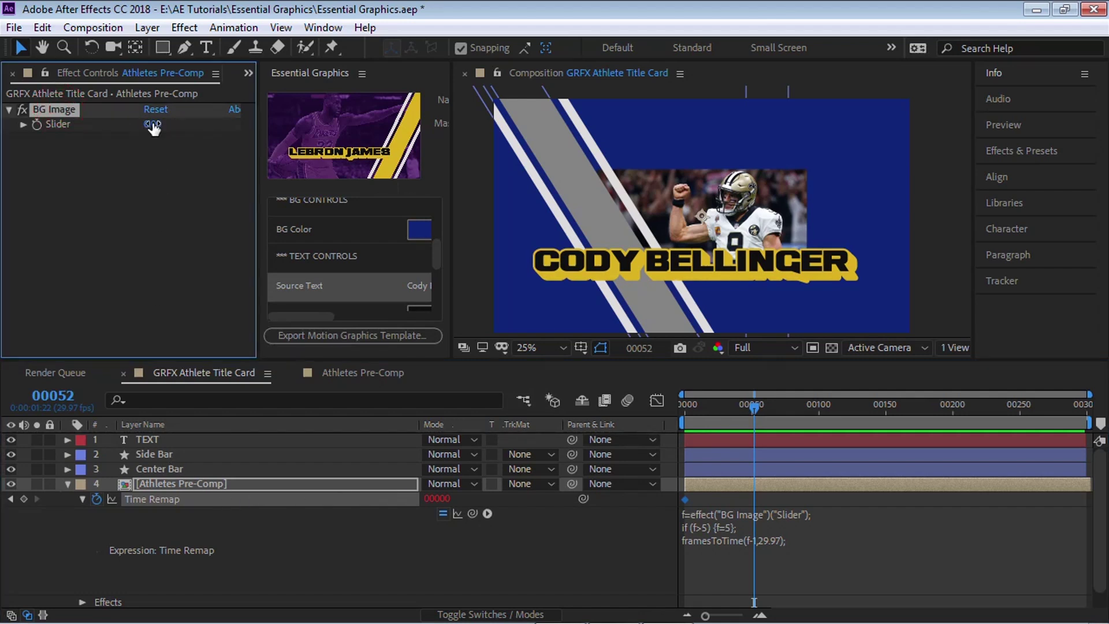
{"action": "left_click", "coordinate": [152, 124]}
{"action": "type", "text": "1"}
{"action": "key", "text": "Return"}
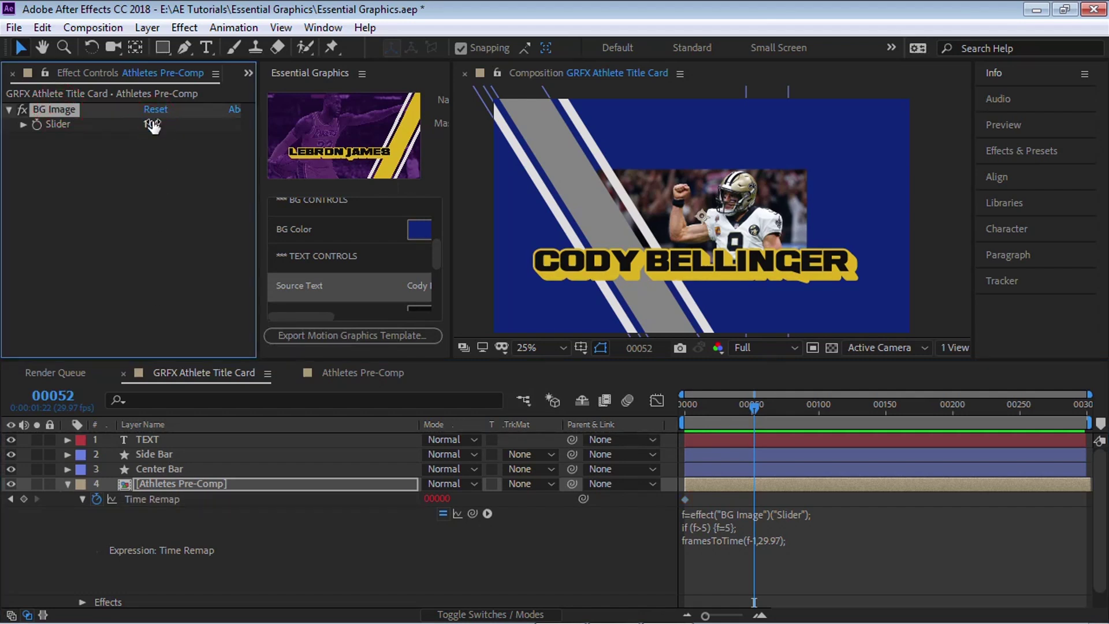
{"action": "left_click", "coordinate": [152, 124]}
{"action": "type", "text": "2"}
{"action": "key", "text": "Return"}
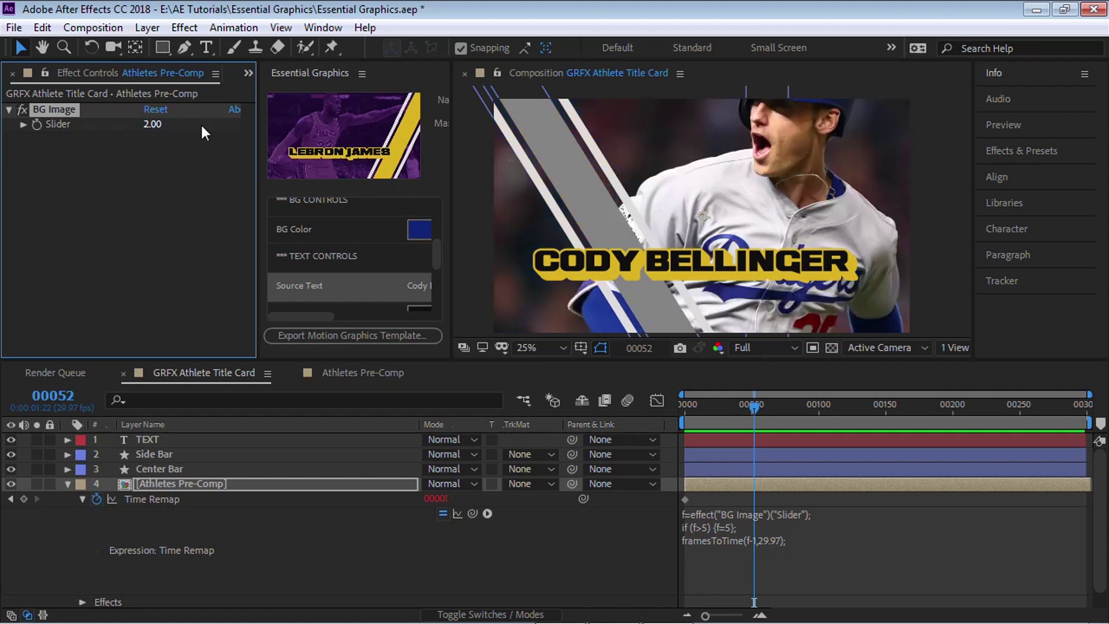
{"action": "left_click", "coordinate": [153, 123]}
{"action": "type", "text": "3"}
{"action": "key", "text": "Return"}
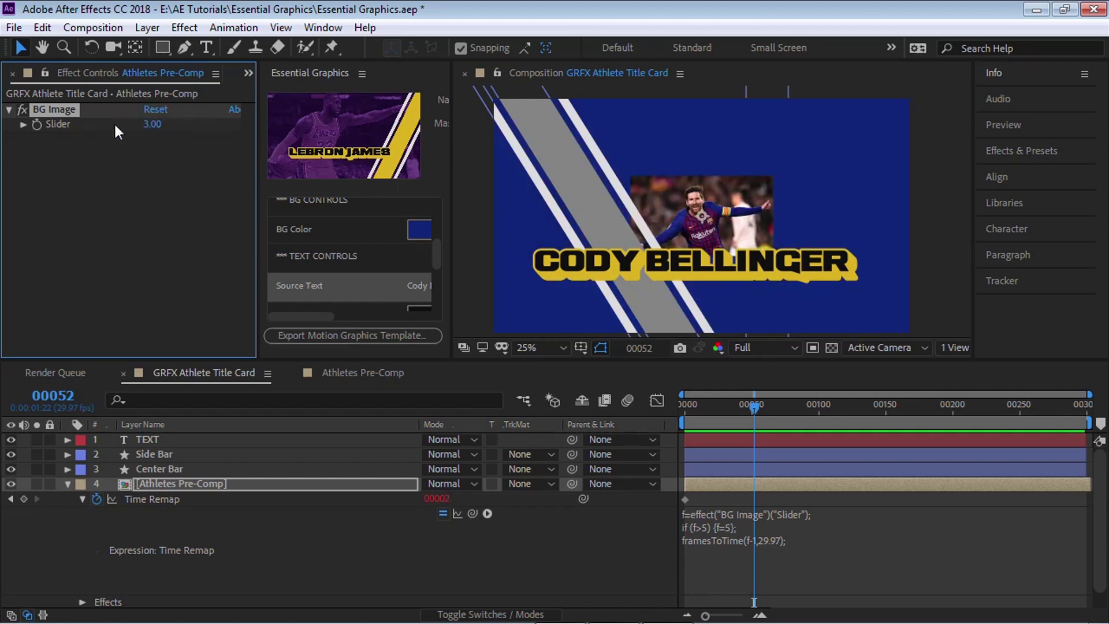
Step: Test slider values 4 and 5 to check the cap, then set it back to 2
{"action": "left_click", "coordinate": [152, 125]}
{"action": "type", "text": "4"}
{"action": "key", "text": "Return"}
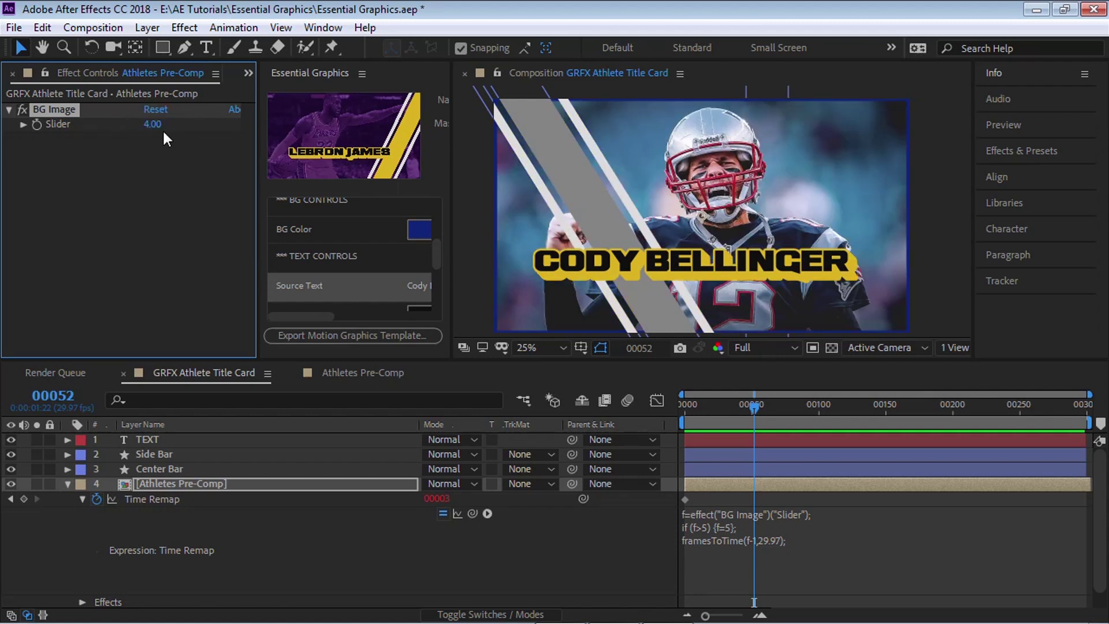
{"action": "left_click", "coordinate": [152, 121]}
{"action": "type", "text": "5"}
{"action": "key", "text": "Return"}
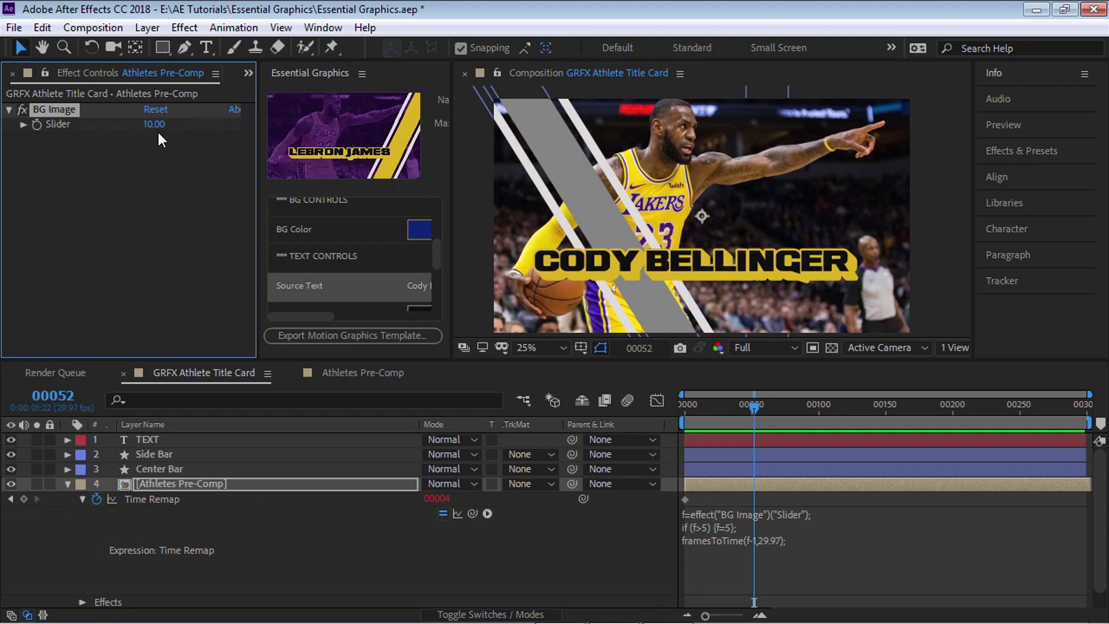
{"action": "left_click", "coordinate": [161, 125]}
{"action": "type", "text": "2"}
{"action": "key", "text": "Return"}
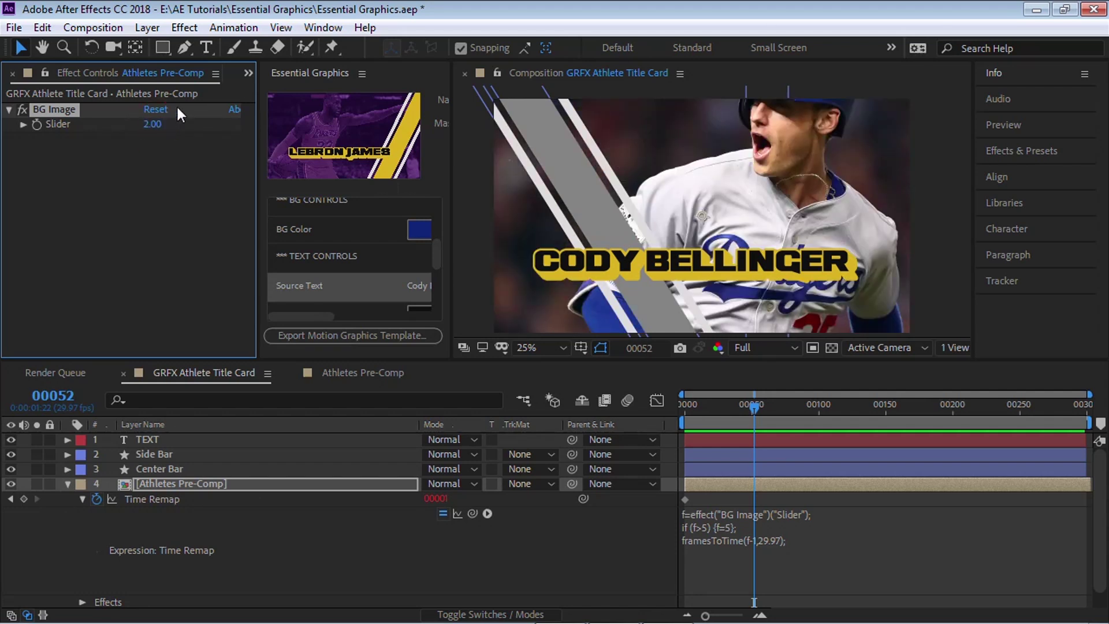
Step: Add the BG Image Slider to the Essential Graphics panel
{"action": "left_click", "coordinate": [63, 483]}
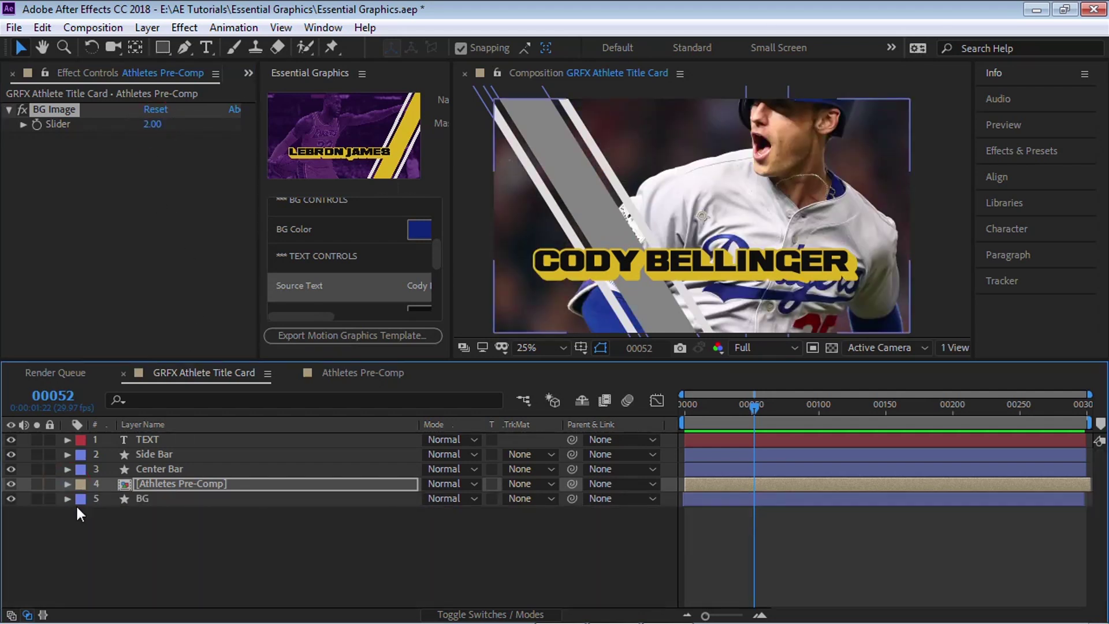
{"action": "scroll", "coordinate": [87, 491], "scroll_direction": "down", "scroll_amount": 1}
{"action": "left_click", "coordinate": [83, 483]}
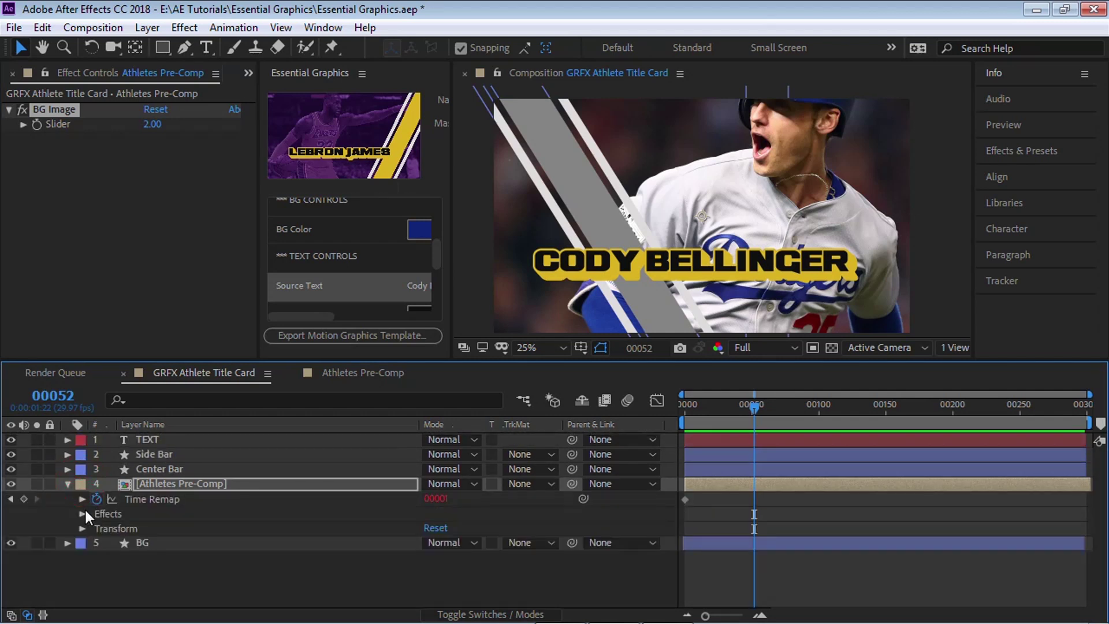
{"action": "left_click", "coordinate": [81, 514]}
{"action": "left_click", "coordinate": [97, 528]}
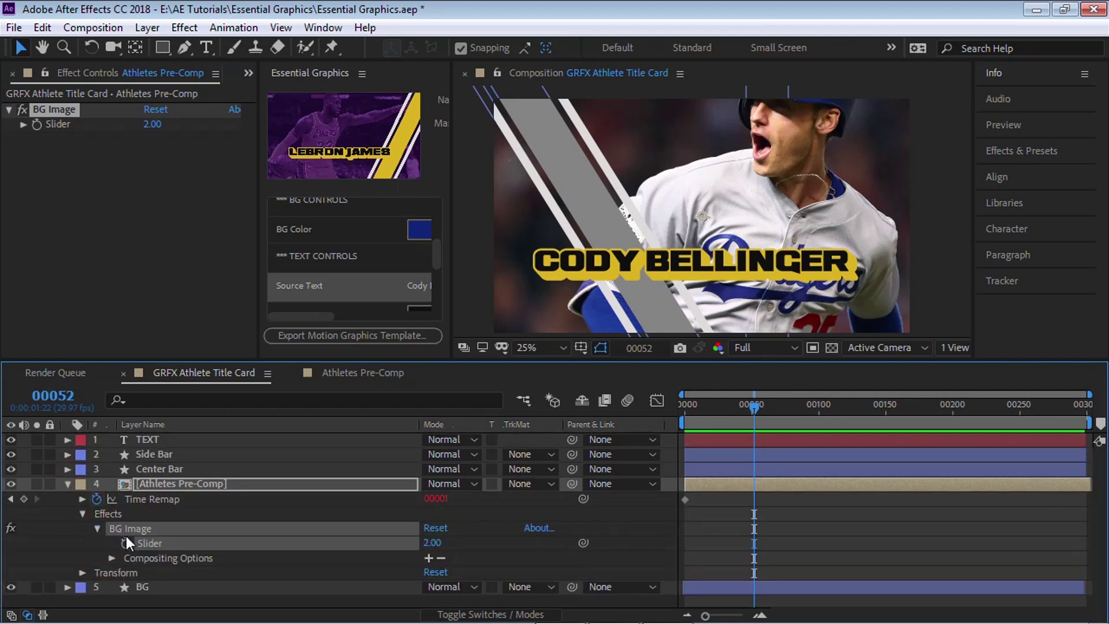
{"action": "left_click_drag", "start_coordinate": [452, 281], "coordinate": [675, 301]}
{"action": "left_click_drag", "start_coordinate": [167, 545], "coordinate": [348, 310]}
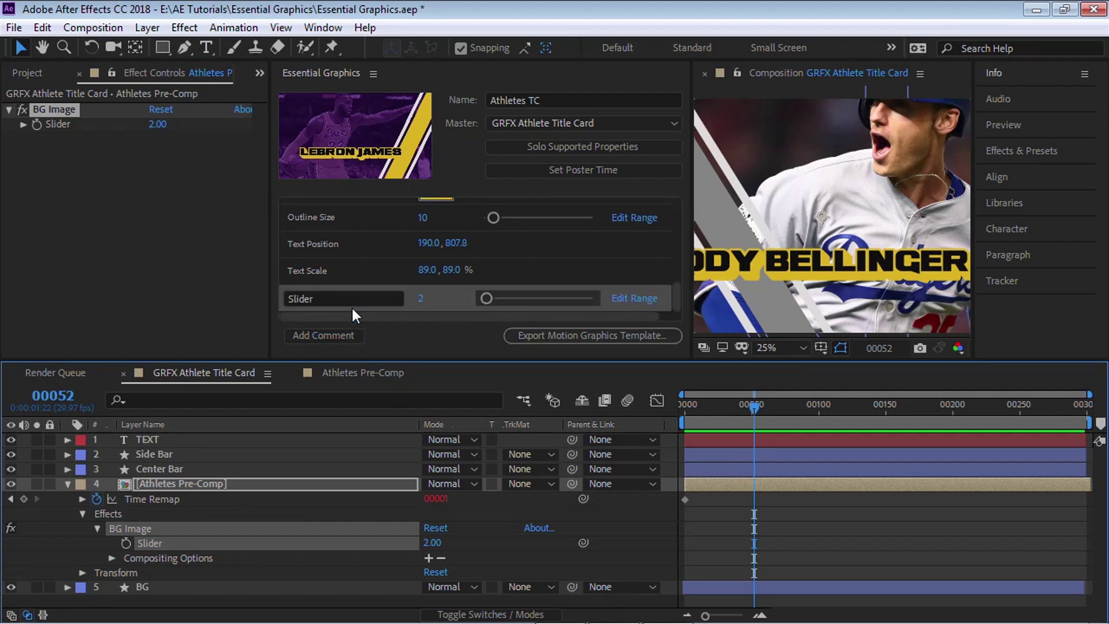
Step: Add the pre-comp layer's Position (960.0, 540.0) and Scale to Essential Graphics
{"action": "left_click", "coordinate": [164, 489]}
{"action": "key", "text": "s"}
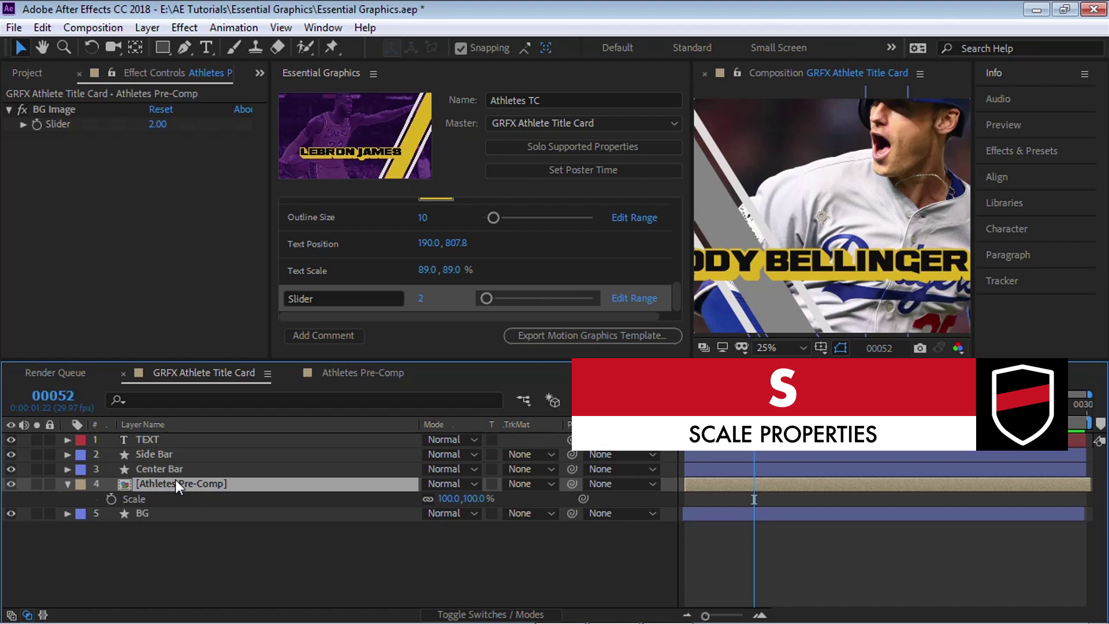
{"action": "key", "text": "shift+p"}
{"action": "left_click", "coordinate": [149, 501]}
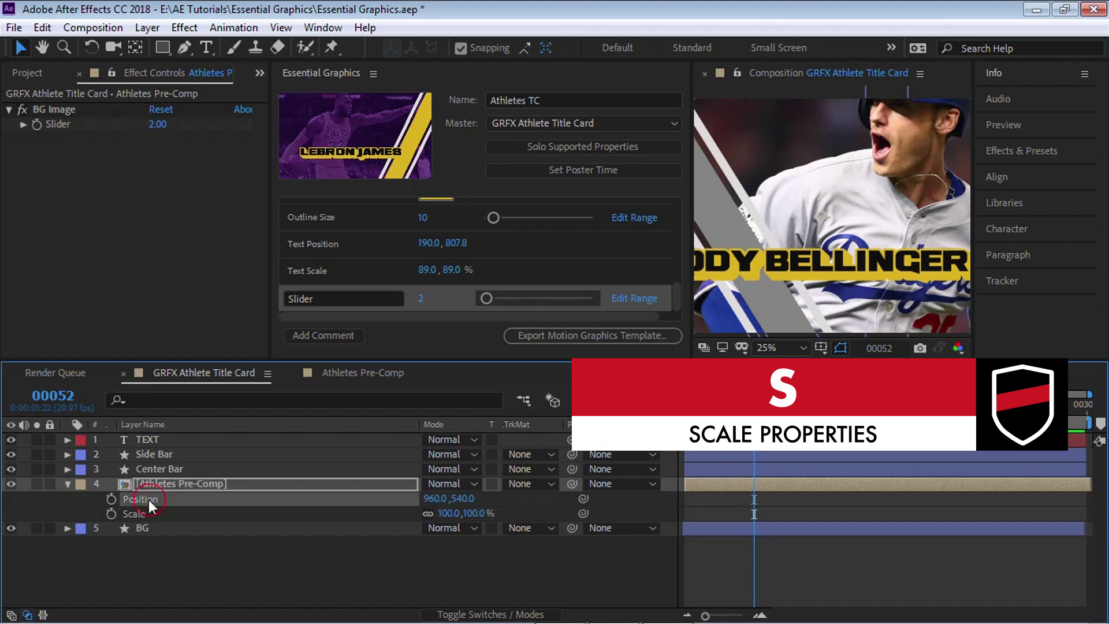
{"action": "left_click", "coordinate": [152, 514], "text": "shift"}
{"action": "left_click_drag", "start_coordinate": [155, 500], "coordinate": [338, 309]}
{"action": "left_click", "coordinate": [334, 566]}
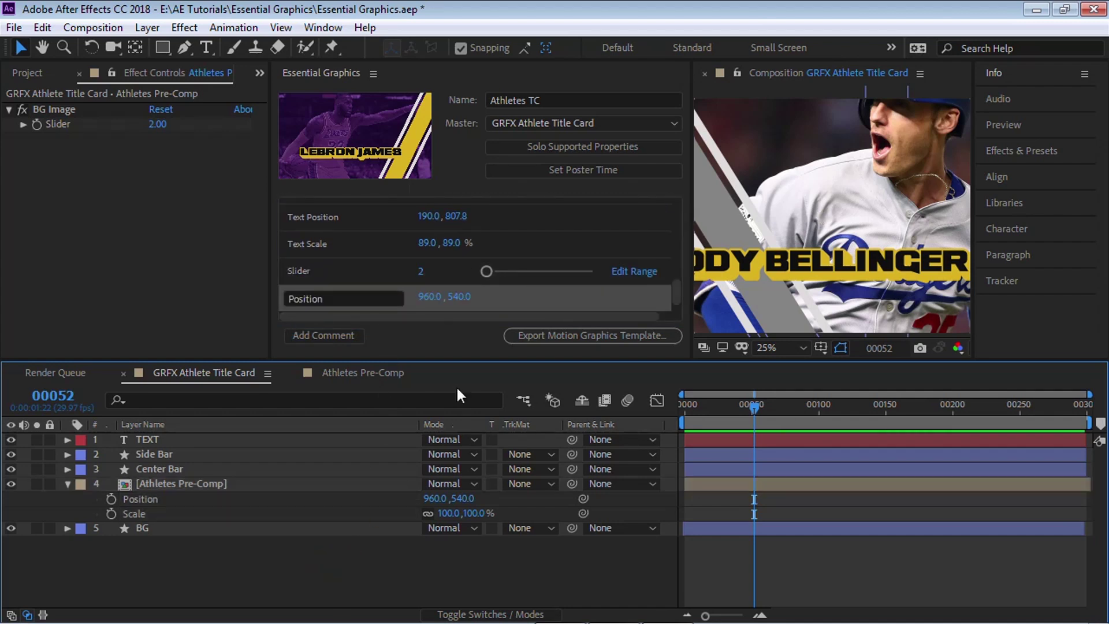
{"action": "left_click", "coordinate": [171, 483]}
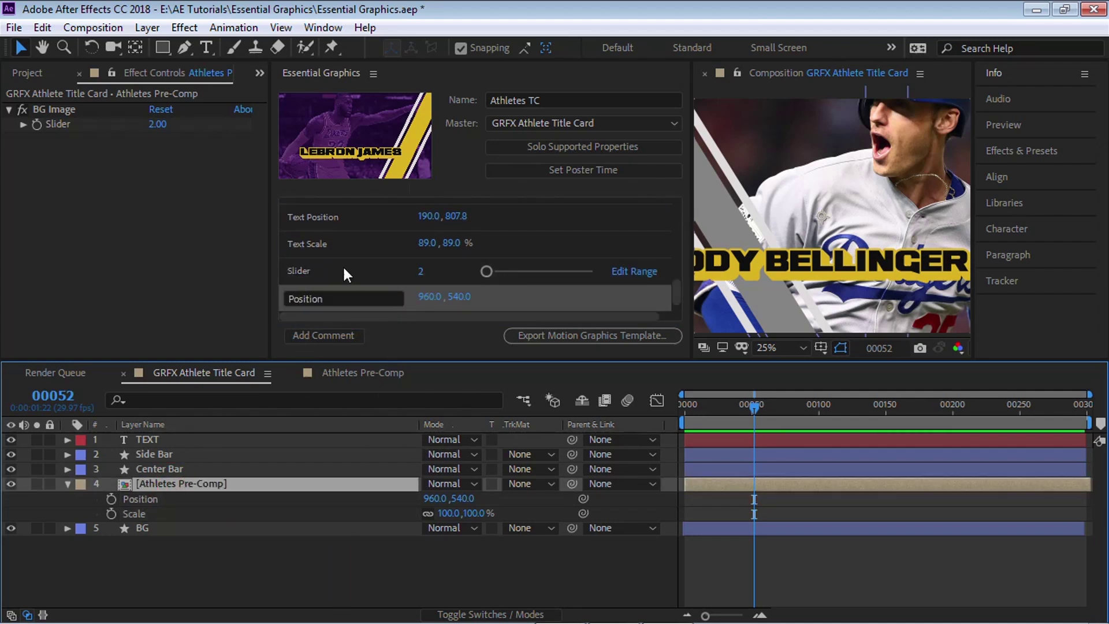
Step: Apply a Black & White effect to the athlete layer and set its blend mode to Soft Light
{"action": "left_click", "coordinate": [182, 26]}
{"action": "mouse_move", "coordinate": [173, 139]}
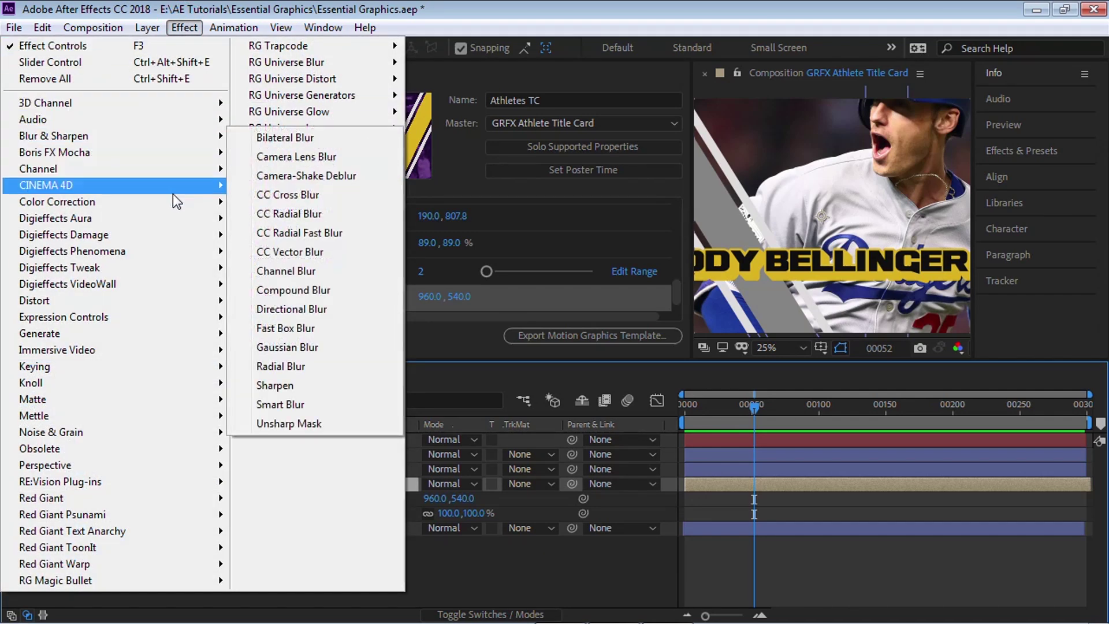
{"action": "mouse_move", "coordinate": [183, 201]}
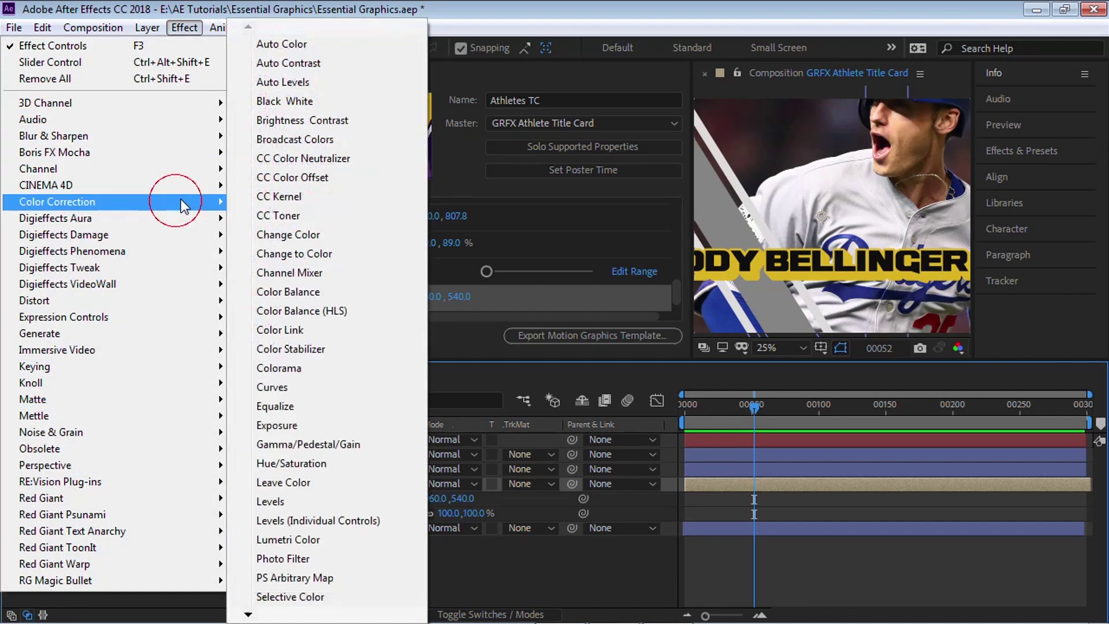
{"action": "left_click", "coordinate": [304, 102]}
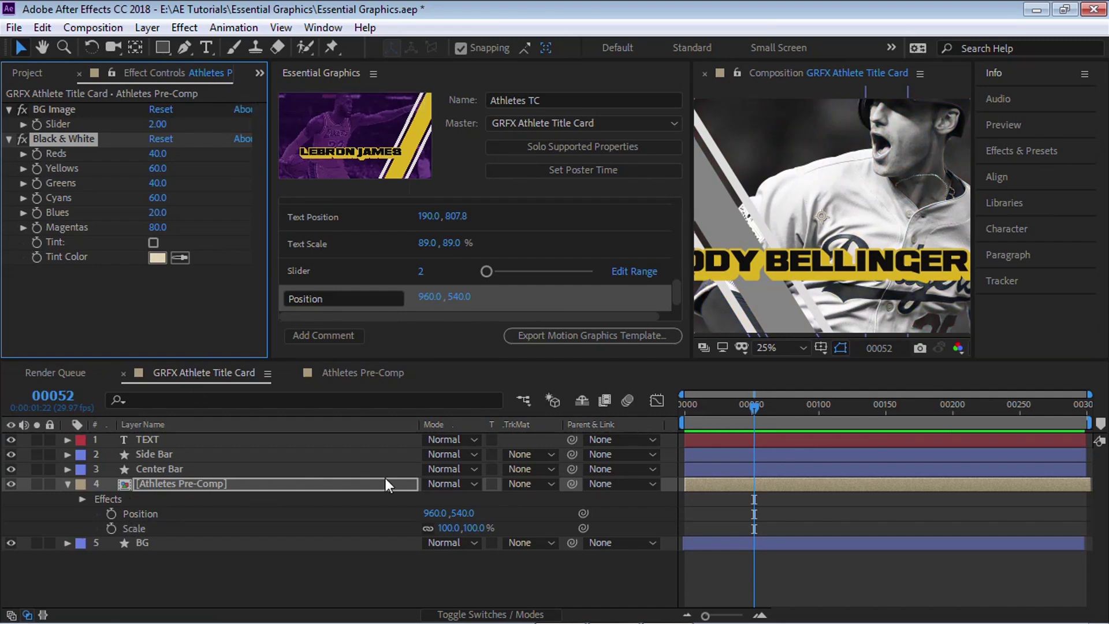
{"action": "left_click", "coordinate": [453, 484]}
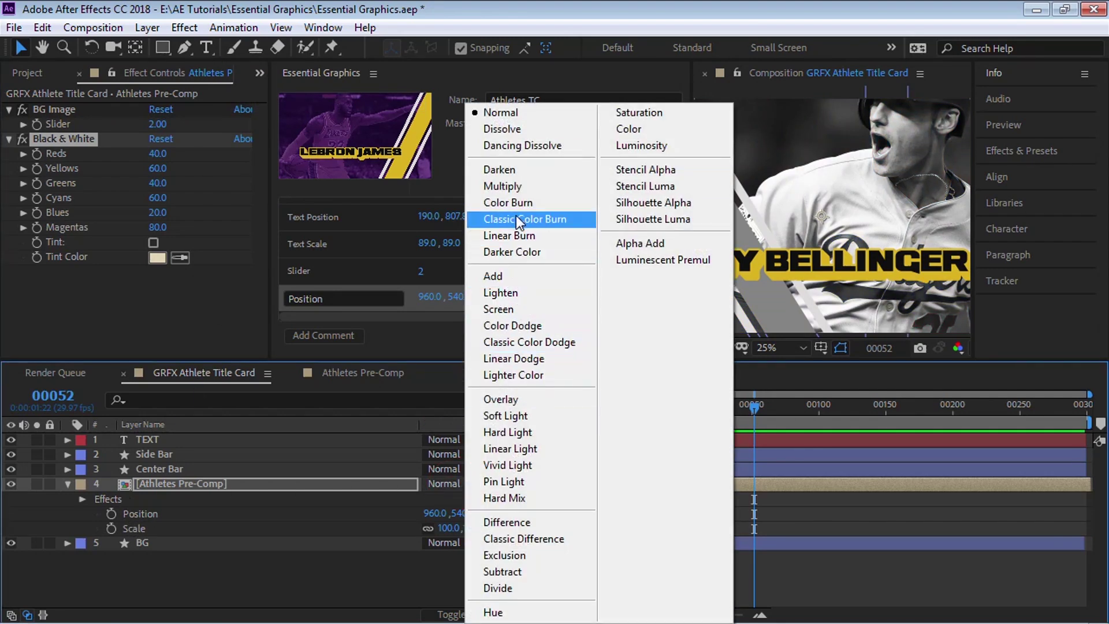
{"action": "left_click", "coordinate": [505, 416]}
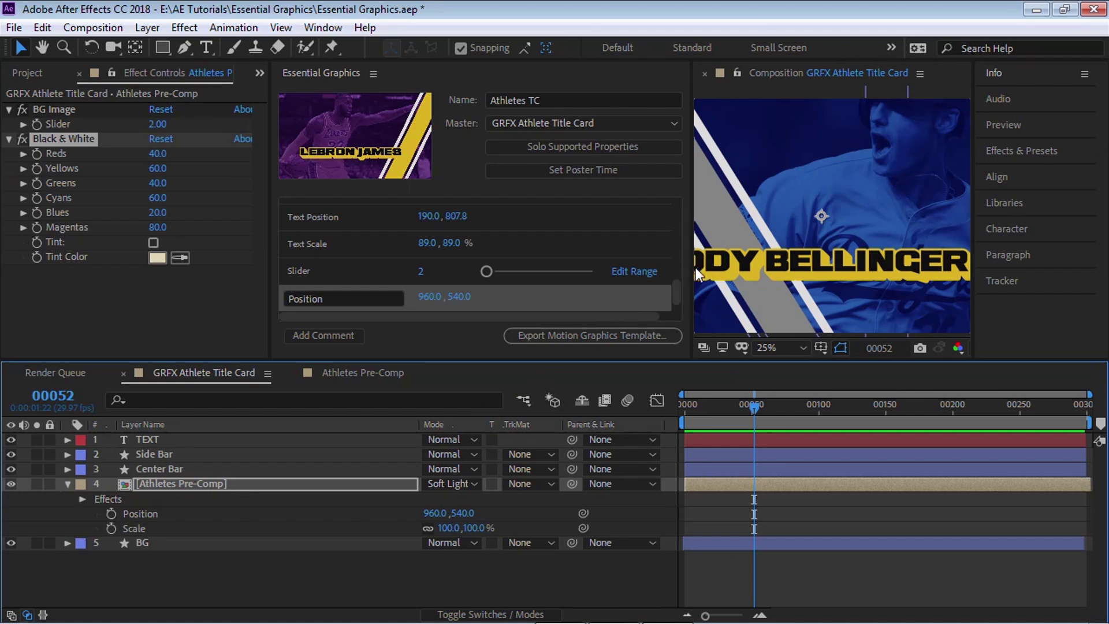
Step: Lower the Black & White effect's Effect Opacity to 0%
{"action": "left_click_drag", "start_coordinate": [690, 274], "coordinate": [581, 277]}
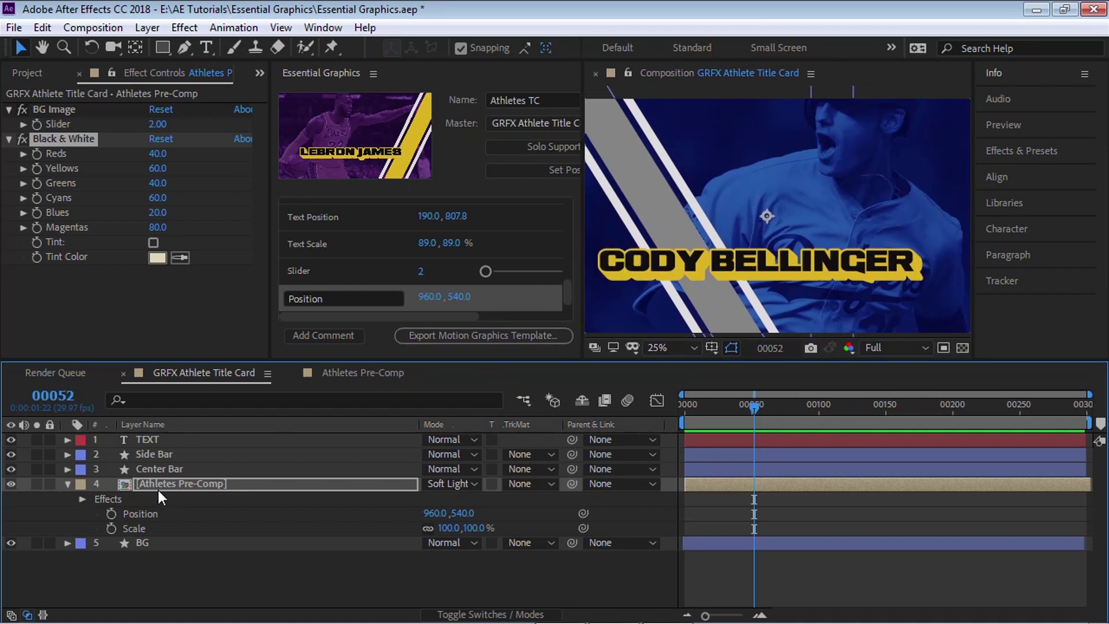
{"action": "left_click", "coordinate": [84, 499]}
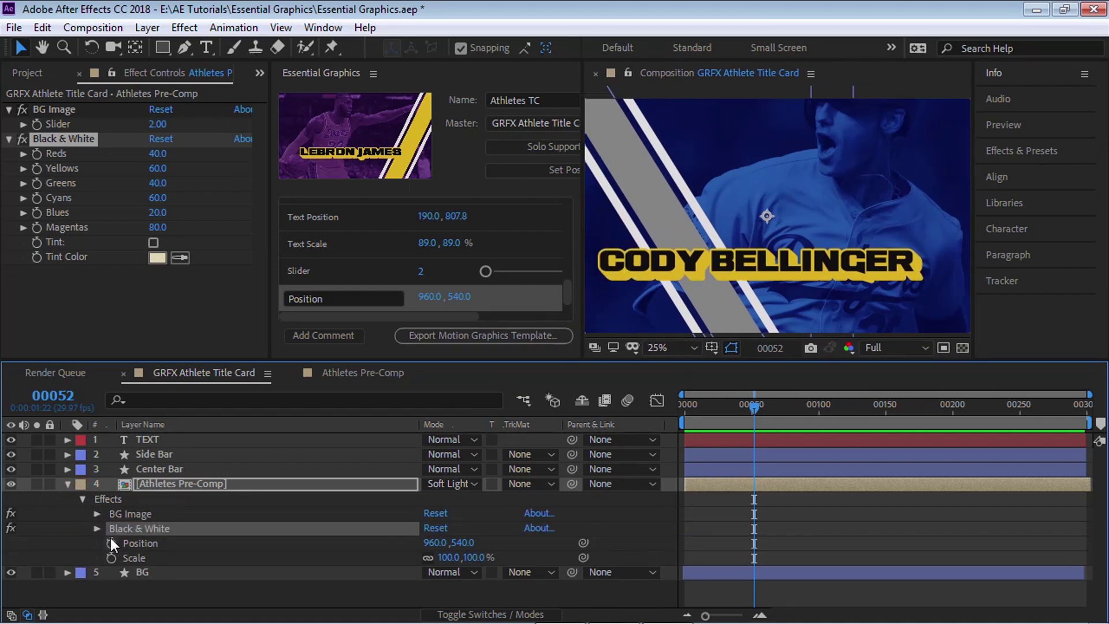
{"action": "left_click", "coordinate": [98, 528]}
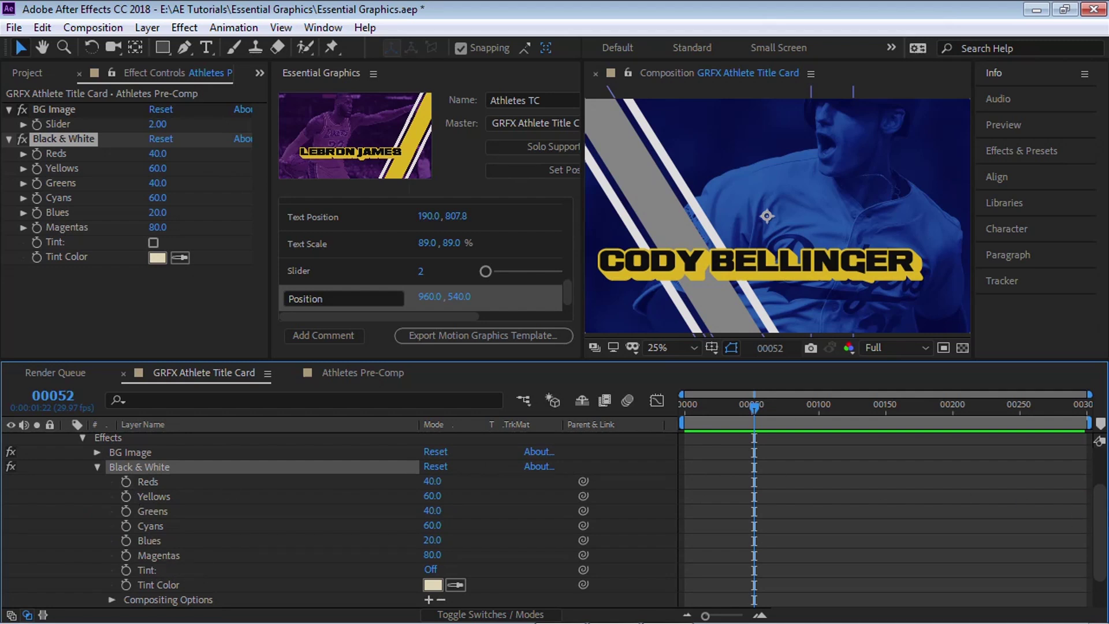
{"action": "left_click_drag", "start_coordinate": [1100, 520], "coordinate": [1100, 544]}
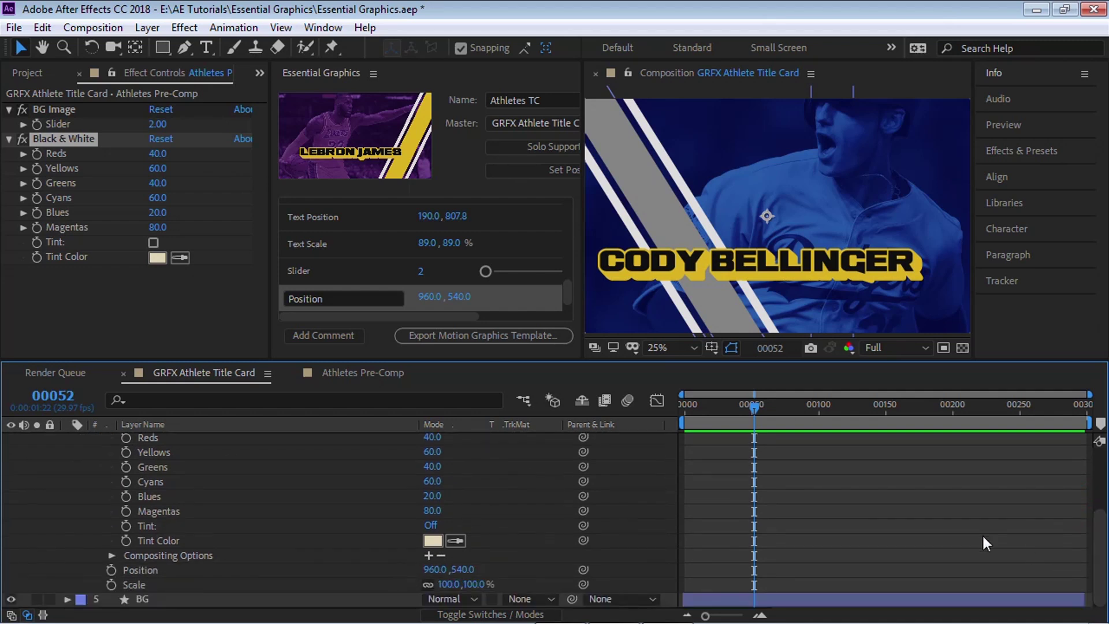
{"action": "left_click", "coordinate": [199, 556]}
{"action": "left_click", "coordinate": [112, 555]}
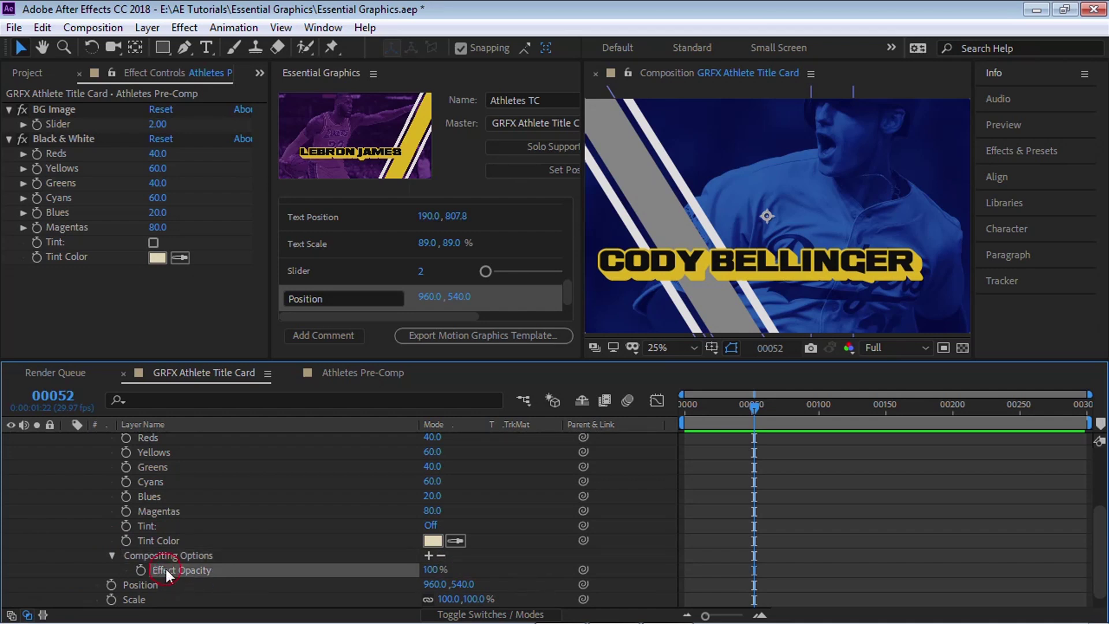
{"action": "left_click_drag", "start_coordinate": [437, 571], "coordinate": [307, 570]}
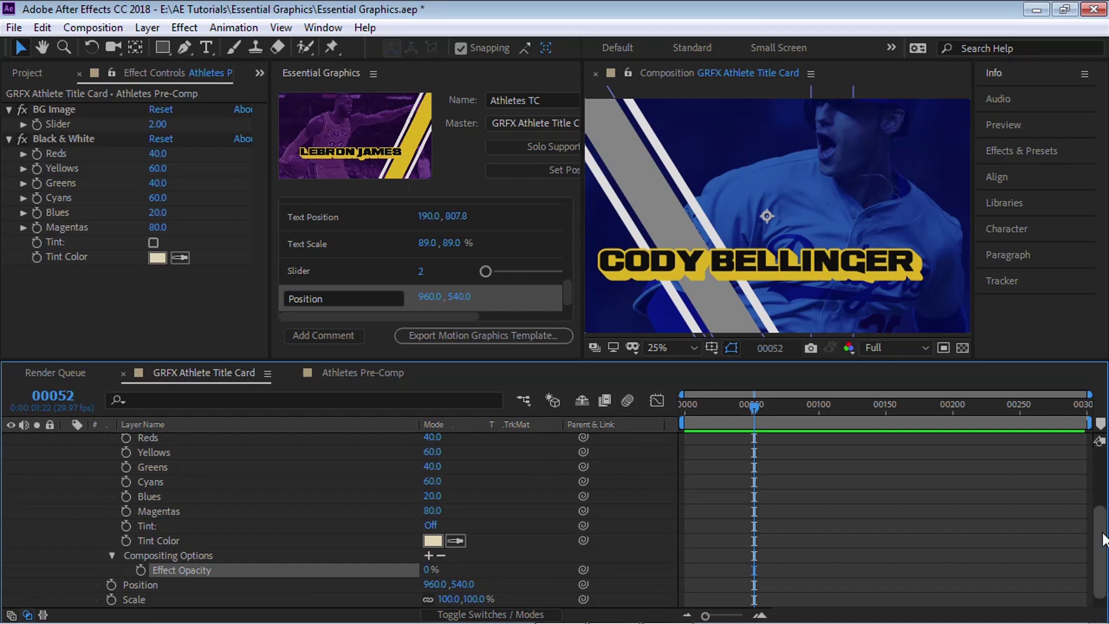
Step: Add the layer's Scale as an Essential Graphics control
{"action": "left_click_drag", "start_coordinate": [1102, 542], "coordinate": [1103, 508]}
{"action": "scroll", "coordinate": [1102, 508], "scroll_direction": "down", "scroll_amount": 3}
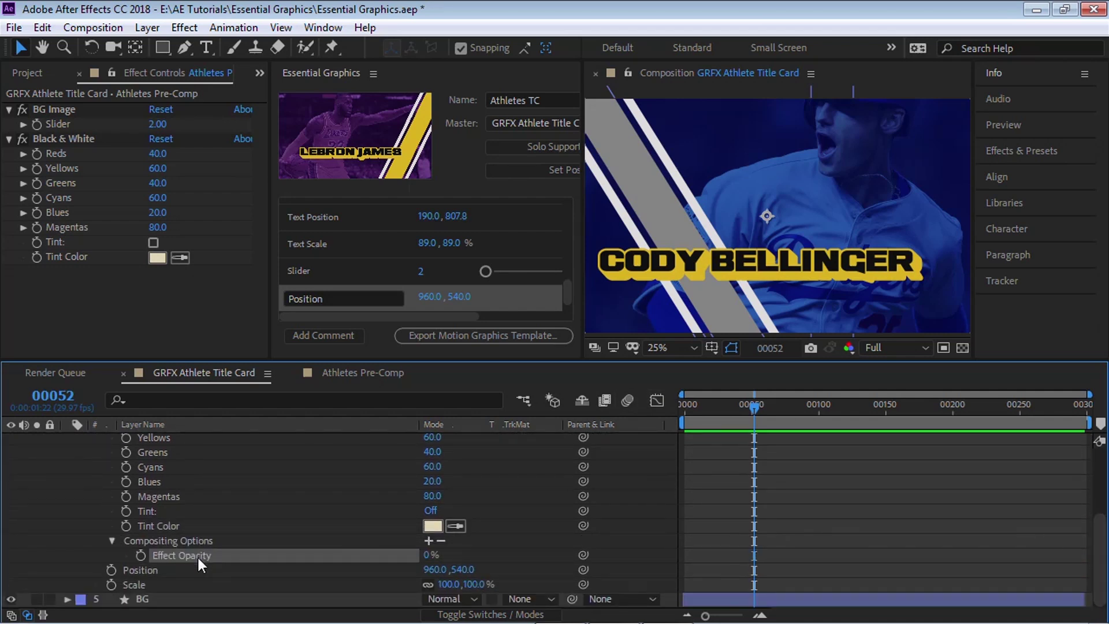
{"action": "left_click_drag", "start_coordinate": [134, 585], "coordinate": [348, 304]}
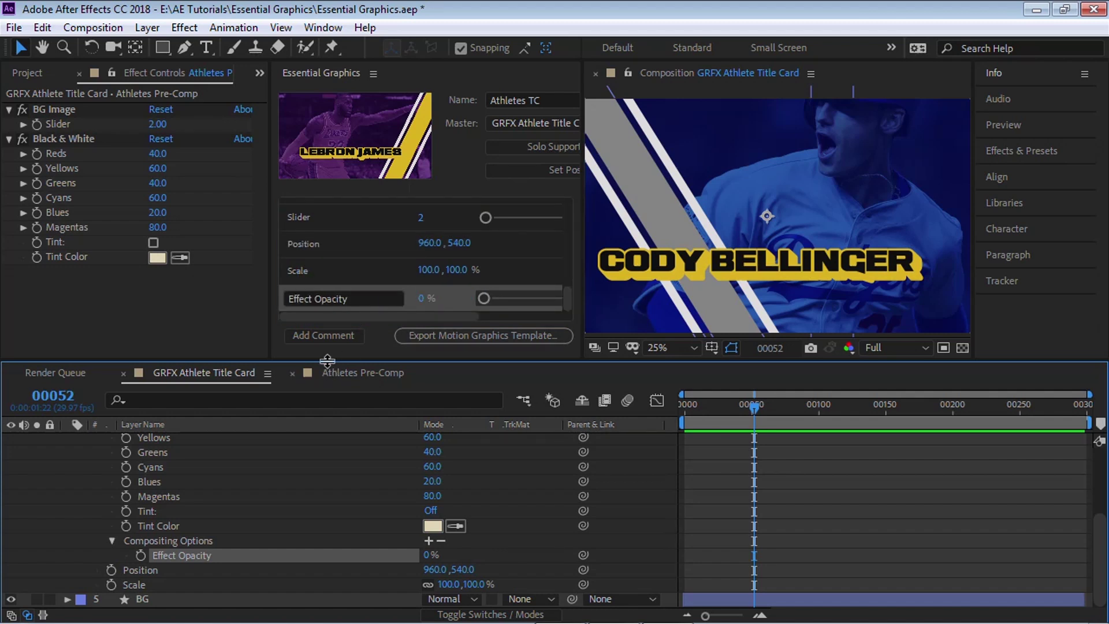
{"action": "left_click_drag", "start_coordinate": [327, 364], "coordinate": [327, 479]}
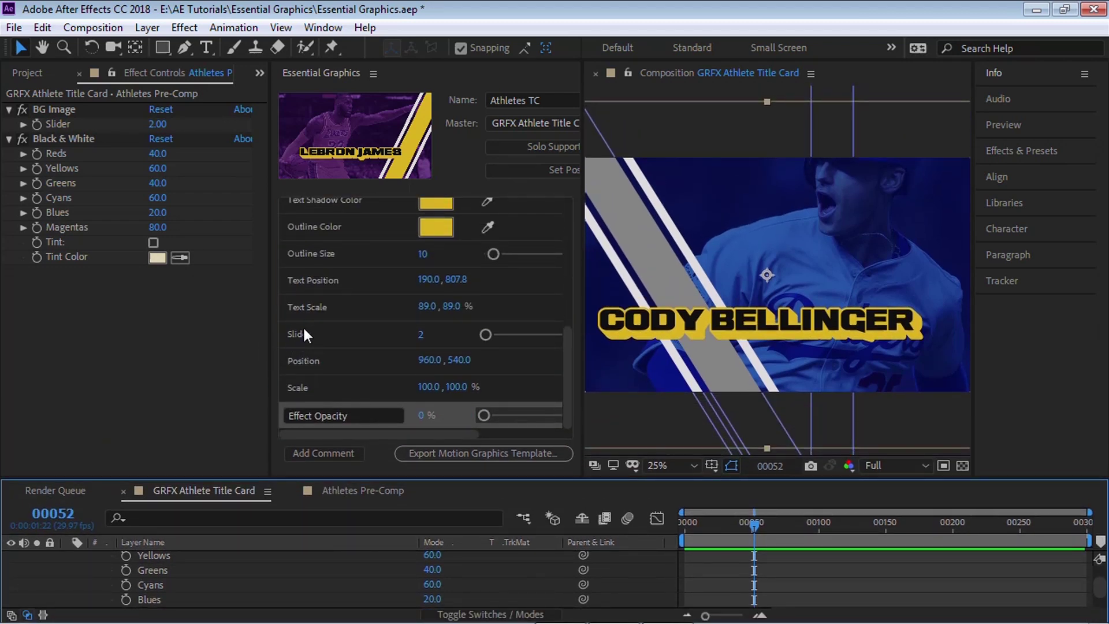
Step: Widen the Essential Graphics panel and rename the Slider and Position controls to BG IMAGE and BG Position
{"action": "left_click_drag", "start_coordinate": [269, 345], "coordinate": [180, 339]}
{"action": "left_click", "coordinate": [180, 340]}
{"action": "left_click", "coordinate": [199, 334]}
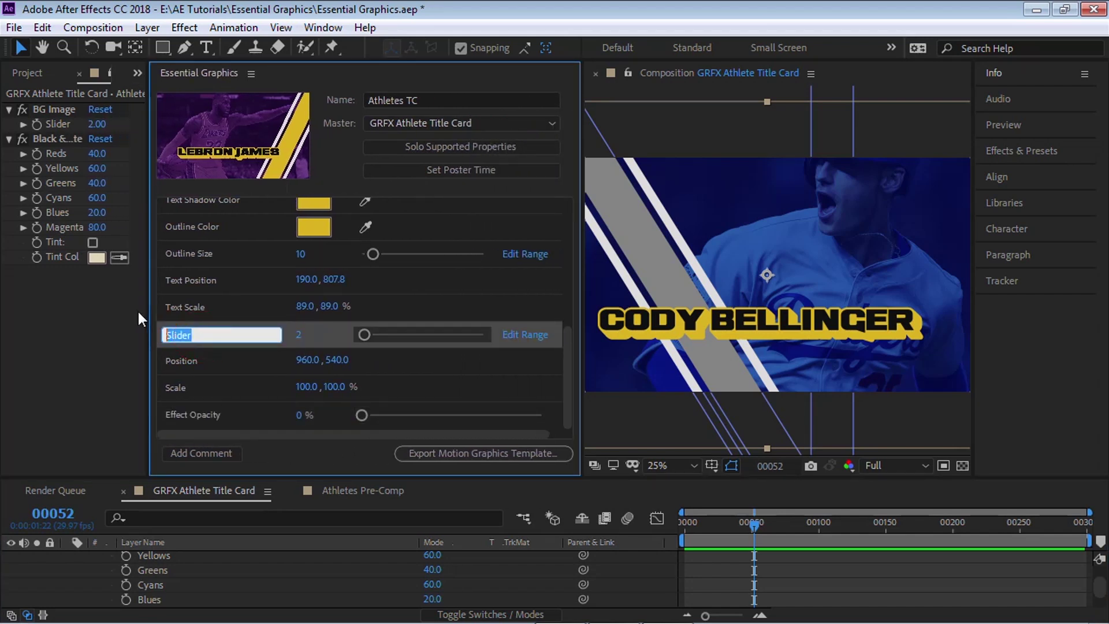
{"action": "type", "text": "BG IMAGE"}
{"action": "left_click", "coordinate": [199, 365]}
{"action": "left_click", "coordinate": [167, 361]}
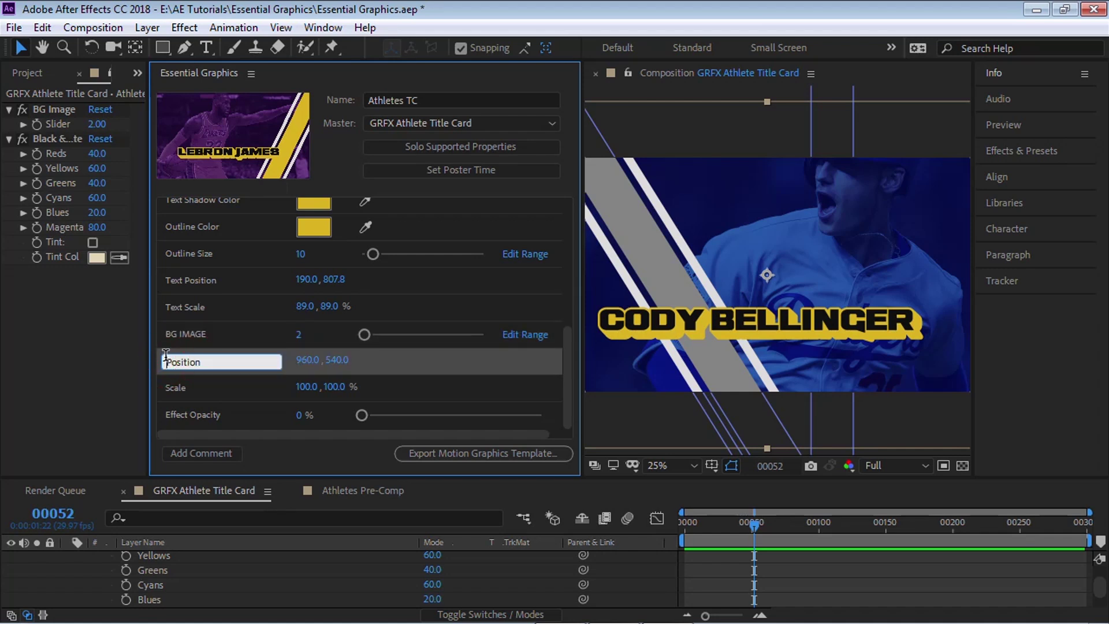
{"action": "type", "text": "BG"}
{"action": "left_click", "coordinate": [181, 388]}
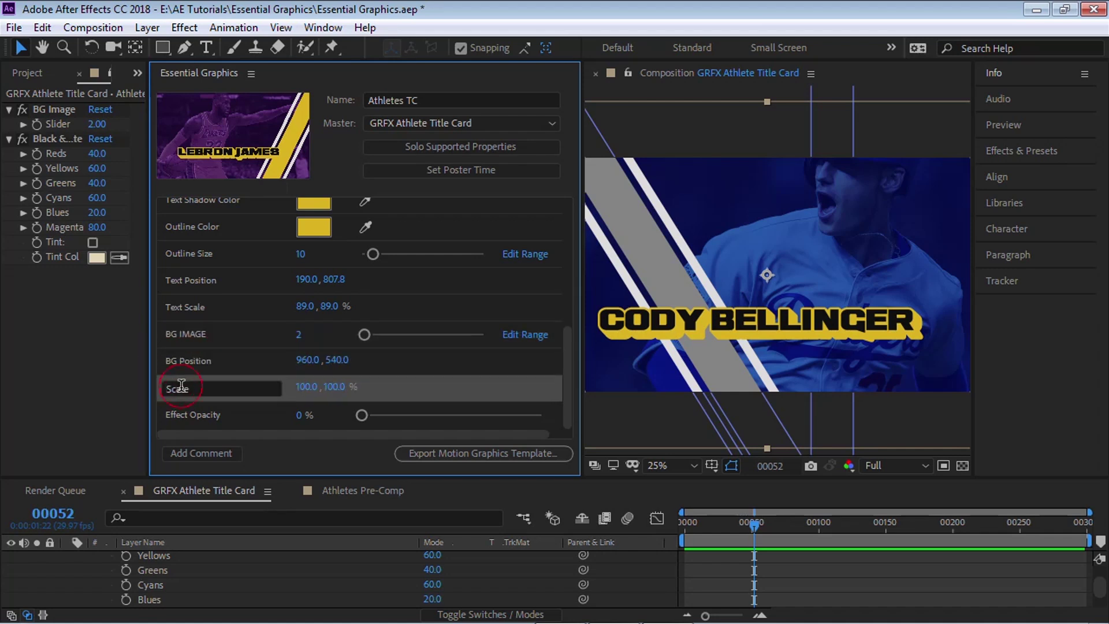
Step: Rename the Scale and Effect Opacity controls to BG Scale and BG Opacity
{"action": "left_click", "coordinate": [166, 387]}
{"action": "type", "text": "BG"}
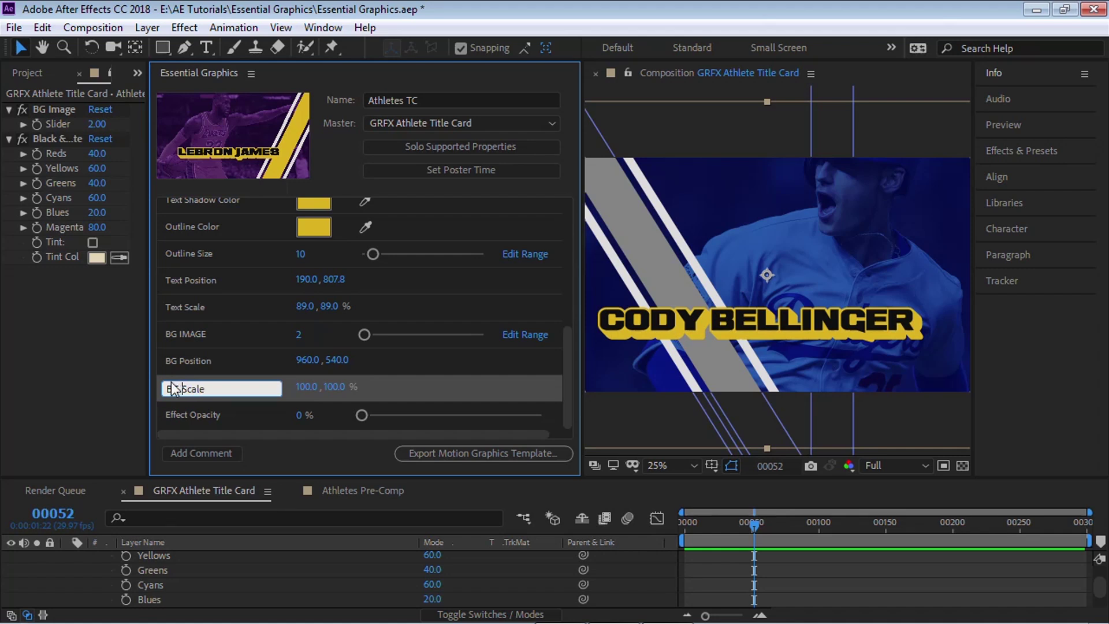
{"action": "left_click", "coordinate": [186, 416]}
{"action": "left_click", "coordinate": [174, 413]}
{"action": "type", "text": "Bl"}
{"action": "key", "text": "shift+End"}
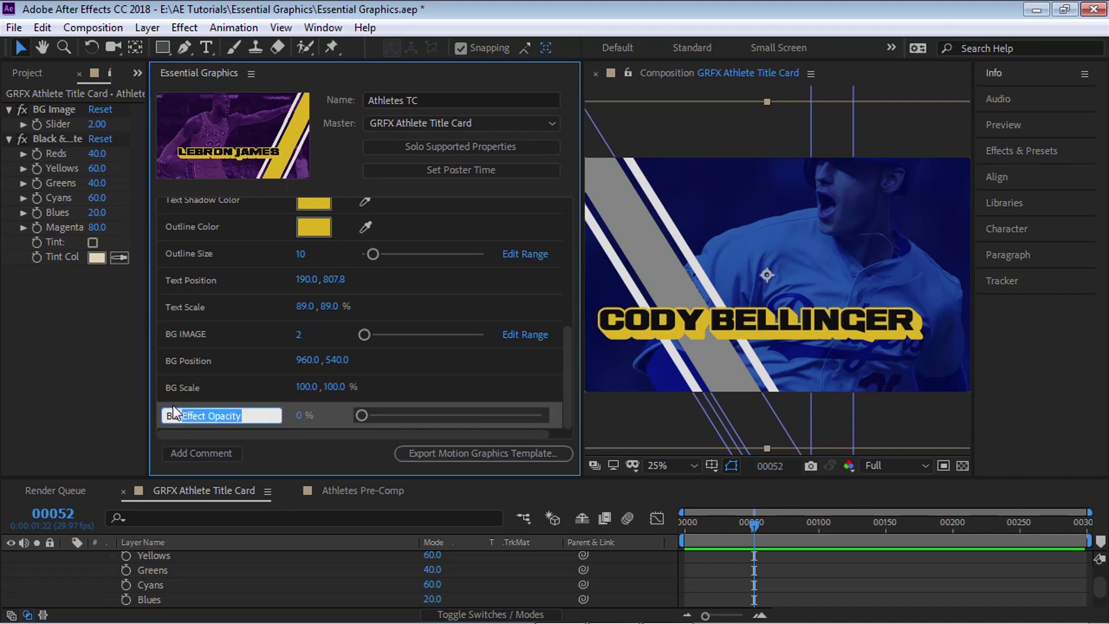
{"action": "type", "text": "Opacity"}
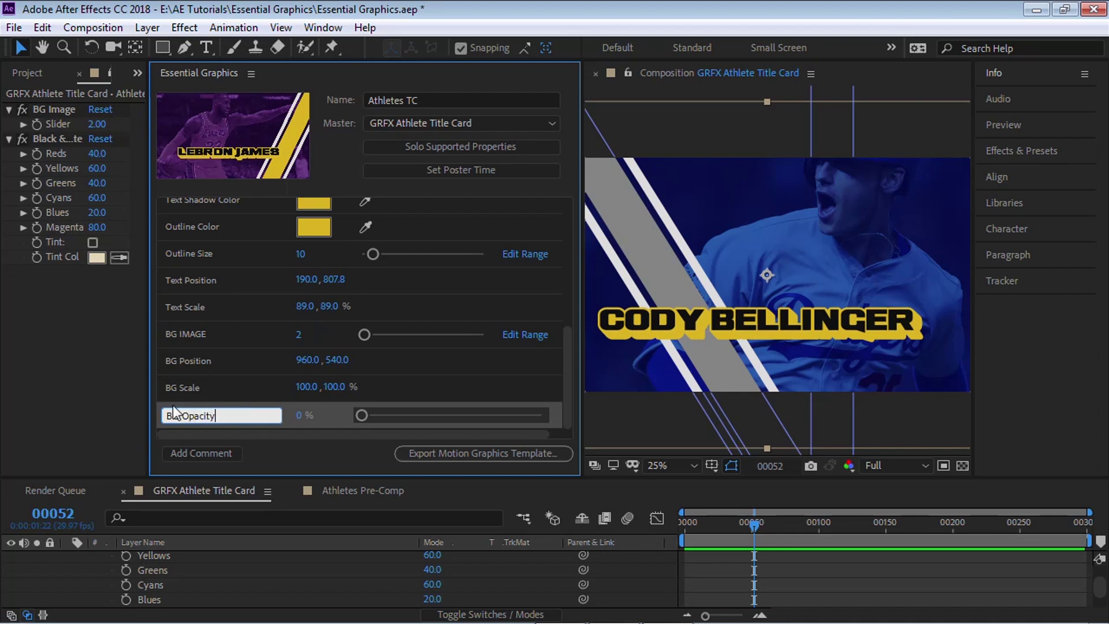
{"action": "key", "text": "Return"}
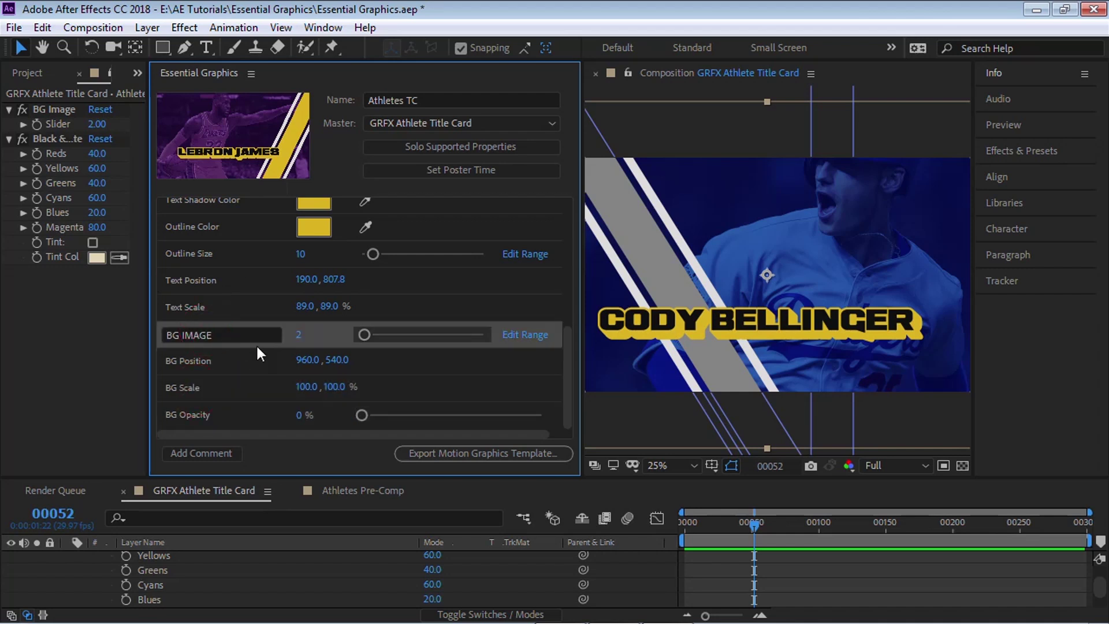
Step: Set BG IMAGE to 3, BG Scale to 366%, BG Position X to 1166 and BG Opacity to 100%
{"action": "left_click", "coordinate": [305, 331]}
{"action": "type", "text": "3"}
{"action": "key", "text": "Return"}
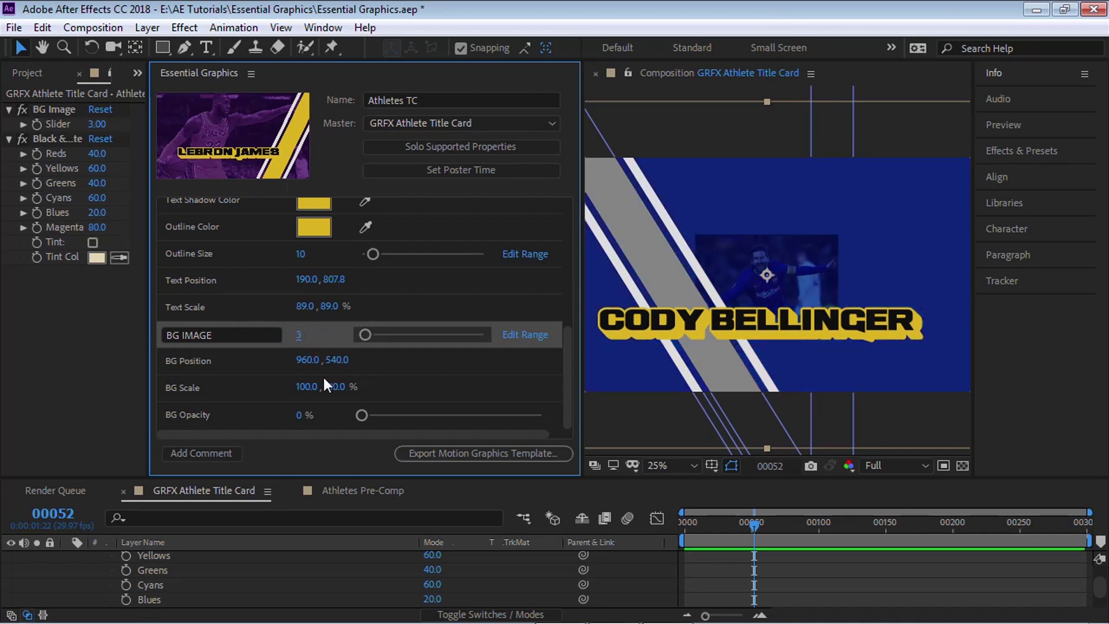
{"action": "left_click_drag", "start_coordinate": [307, 385], "coordinate": [530, 373]}
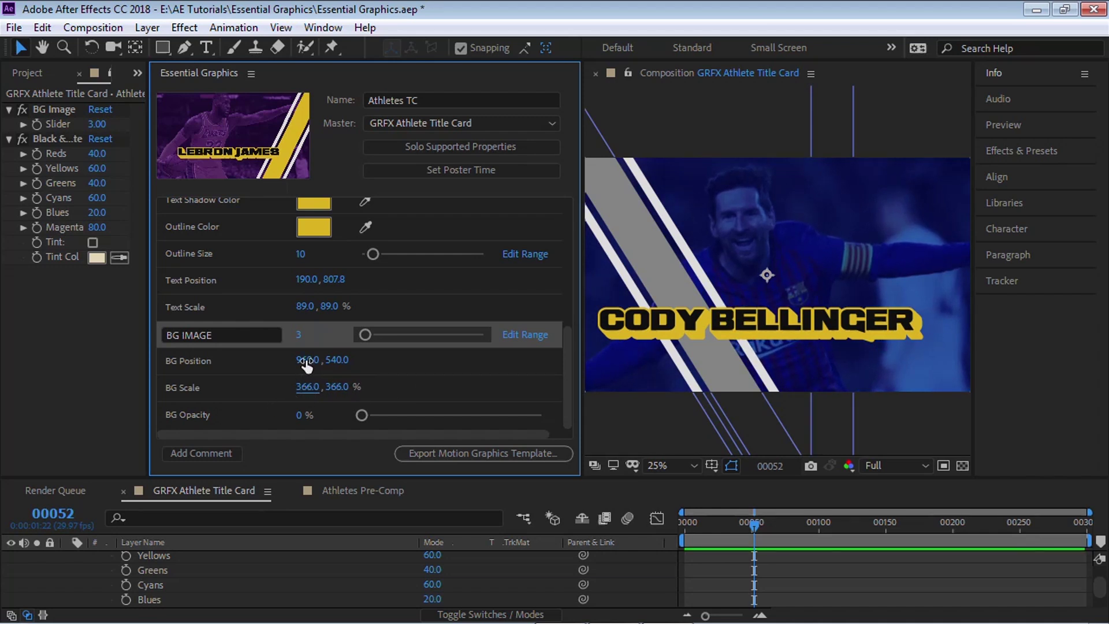
{"action": "left_click_drag", "start_coordinate": [307, 359], "coordinate": [456, 356]}
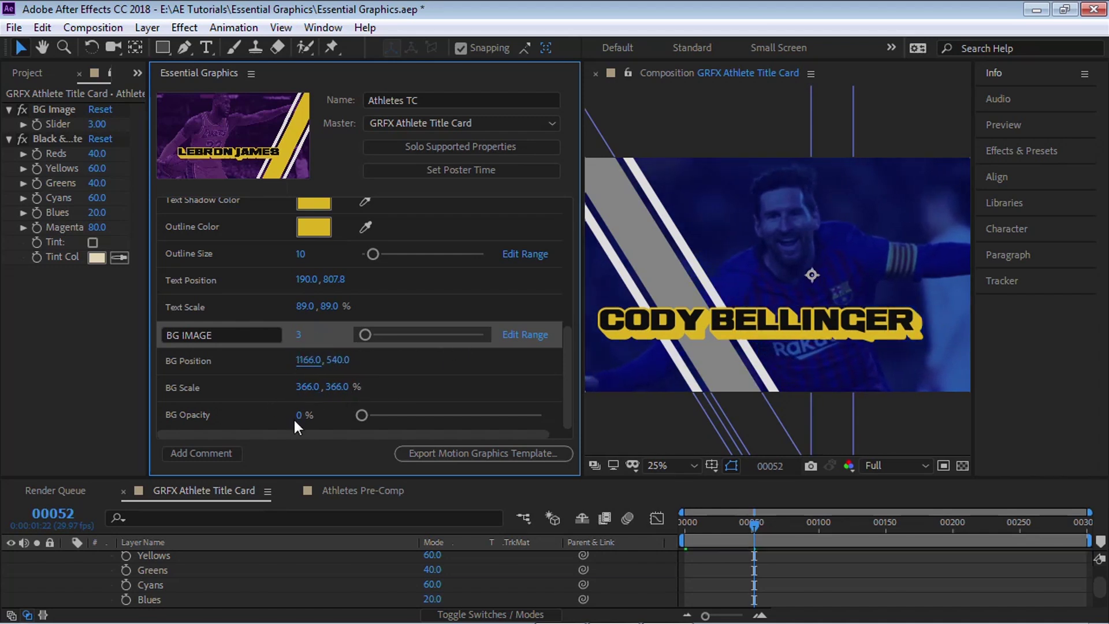
{"action": "left_click", "coordinate": [362, 414]}
{"action": "left_click_drag", "start_coordinate": [502, 408], "coordinate": [548, 411]}
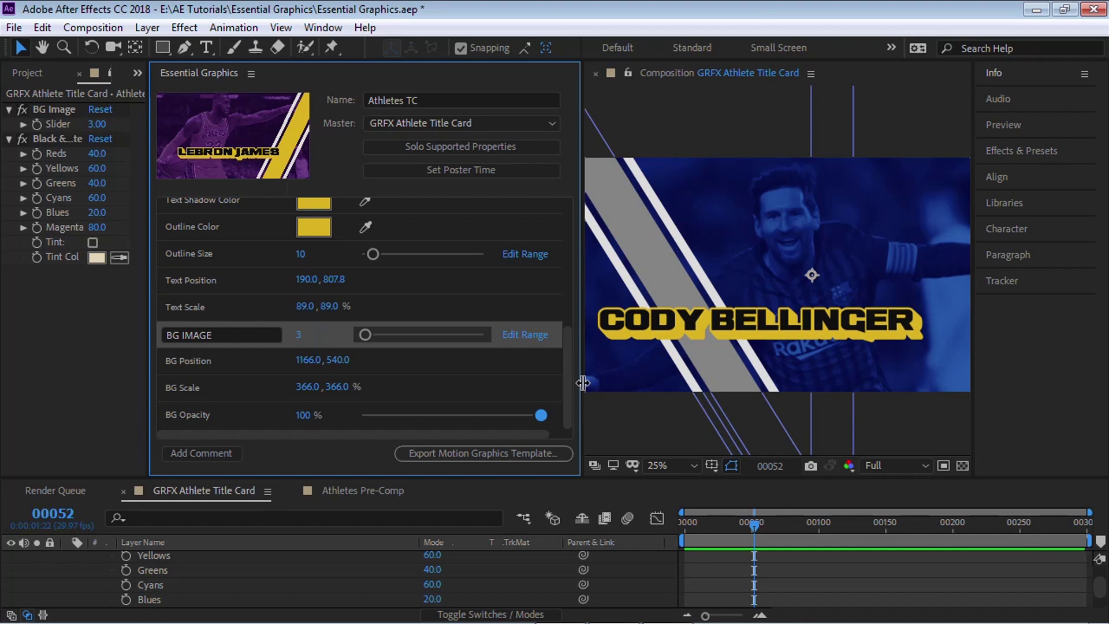
{"action": "left_click_drag", "start_coordinate": [568, 347], "coordinate": [569, 257]}
Step: Replace the title's Source Text with the new athlete's name
{"action": "left_click", "coordinate": [348, 318]}
{"action": "key", "text": "ctrl+a"}
{"action": "type", "text": "Liona"}
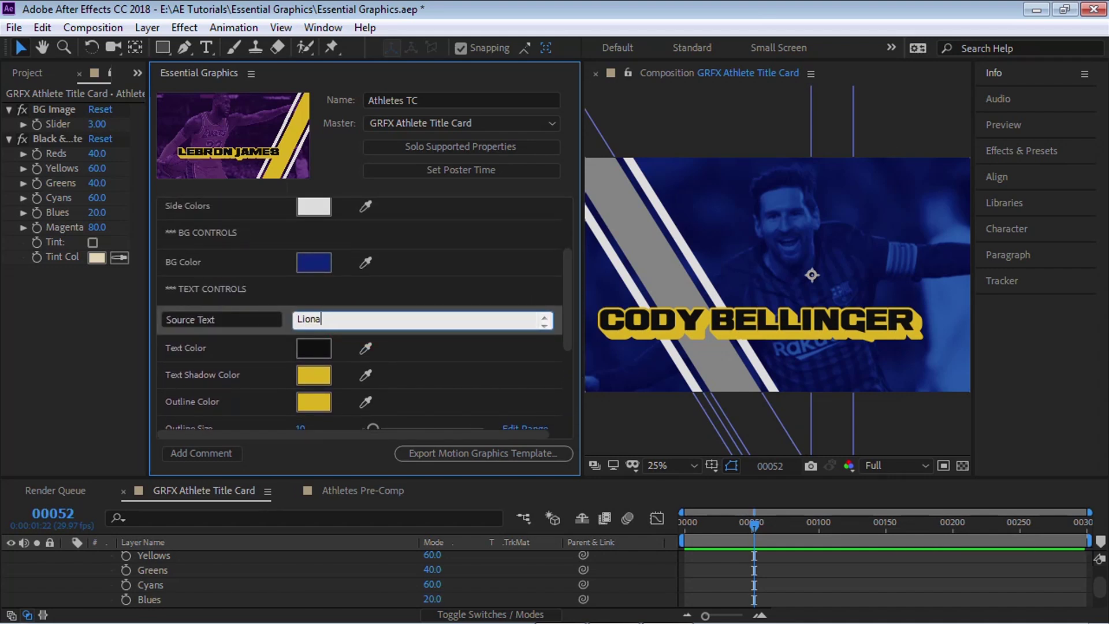
{"action": "key", "text": "BackSpace"}
{"action": "type", "text": "el Messi"}
{"action": "left_click", "coordinate": [460, 293]}
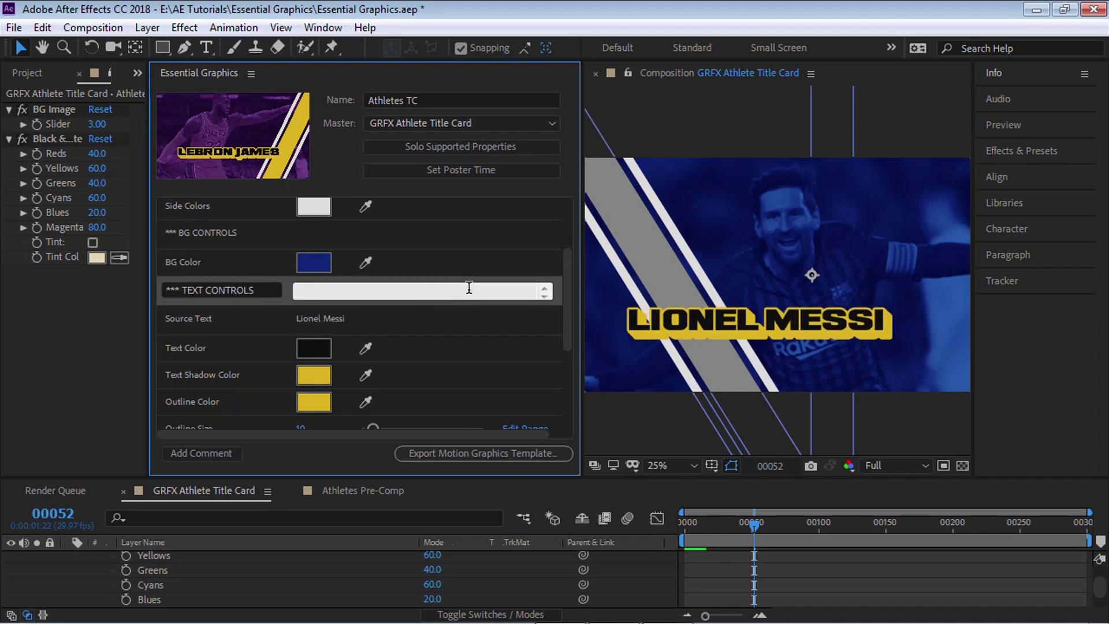
{"action": "left_click_drag", "start_coordinate": [582, 309], "coordinate": [495, 312]}
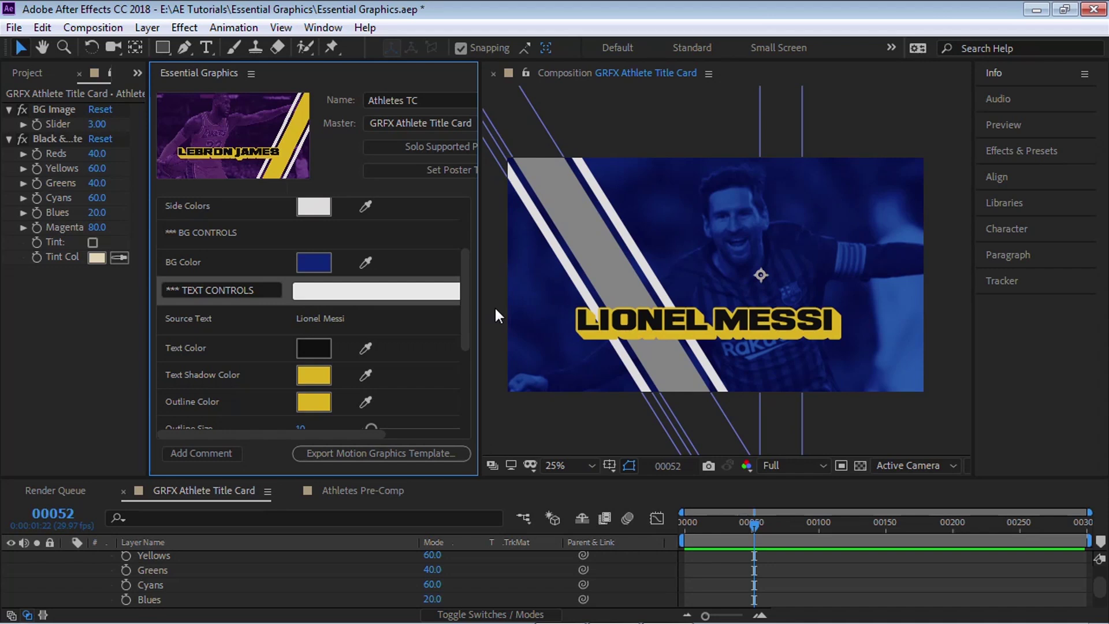